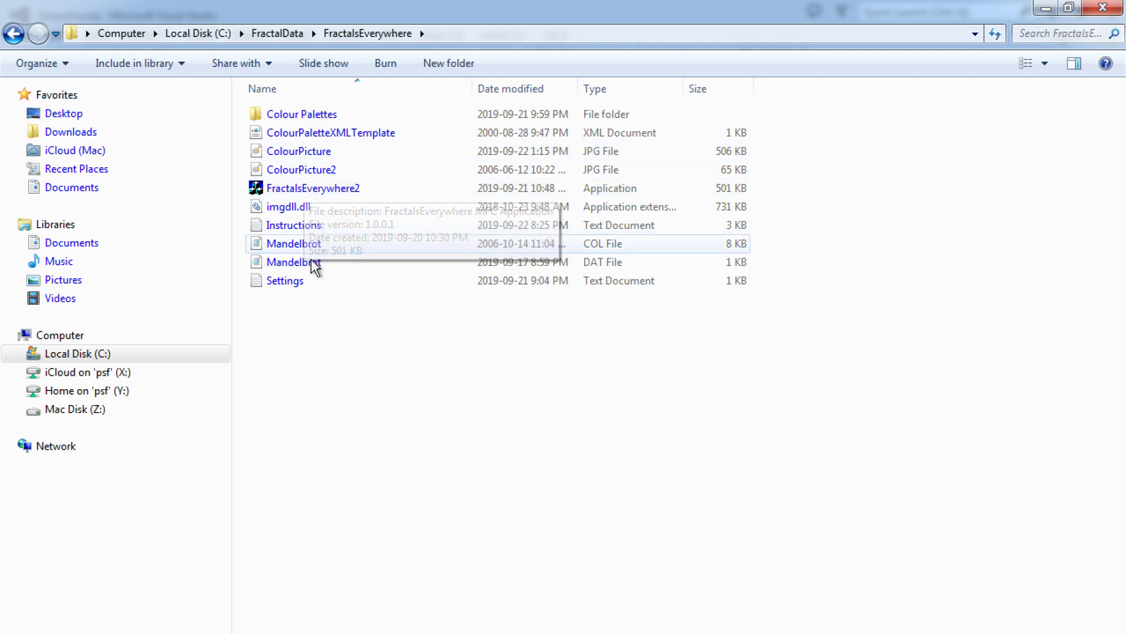
Launch FractalsEverywhere2 and recolour the fractal while zooming in, using a palette traced across the ColourPicture.jpg artwork.
{"action": "double_click", "coordinate": [309, 188]}
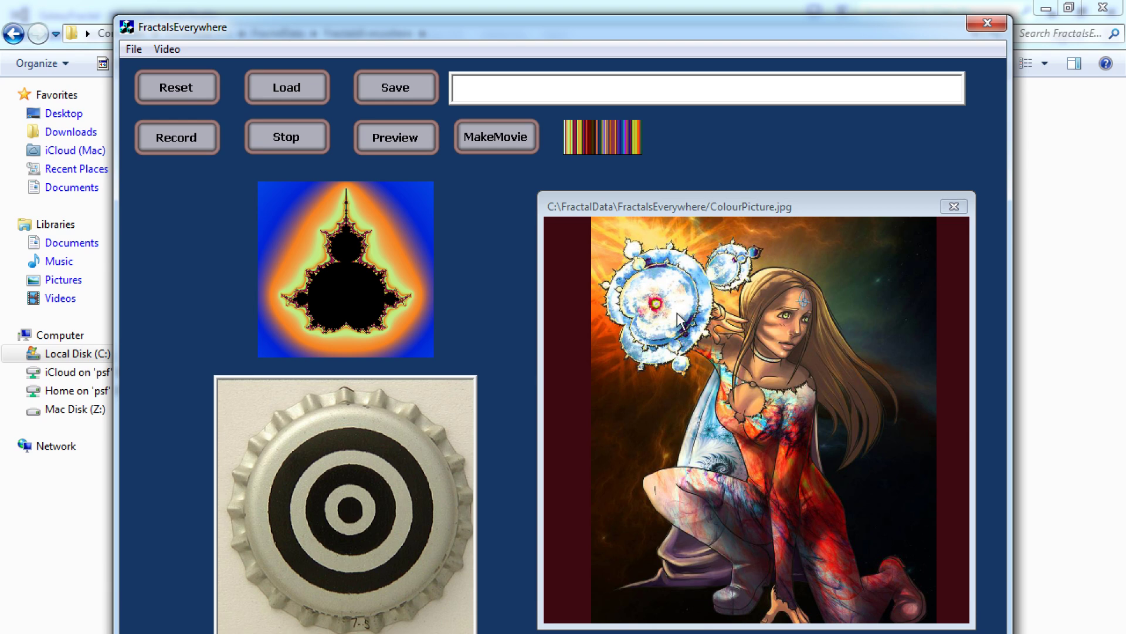
{"action": "mouse_move", "coordinate": [677, 312]}
{"action": "left_mouse_down"}
{"action": "mouse_move", "coordinate": [725, 502]}
{"action": "mouse_move", "coordinate": [773, 470]}
{"action": "mouse_move", "coordinate": [742, 431]}
{"action": "mouse_move", "coordinate": [713, 539]}
{"action": "mouse_move", "coordinate": [776, 480]}
{"action": "mouse_move", "coordinate": [773, 446]}
{"action": "mouse_move", "coordinate": [749, 456]}
{"action": "mouse_move", "coordinate": [752, 466]}
{"action": "mouse_move", "coordinate": [716, 468]}
{"action": "left_mouse_up"}
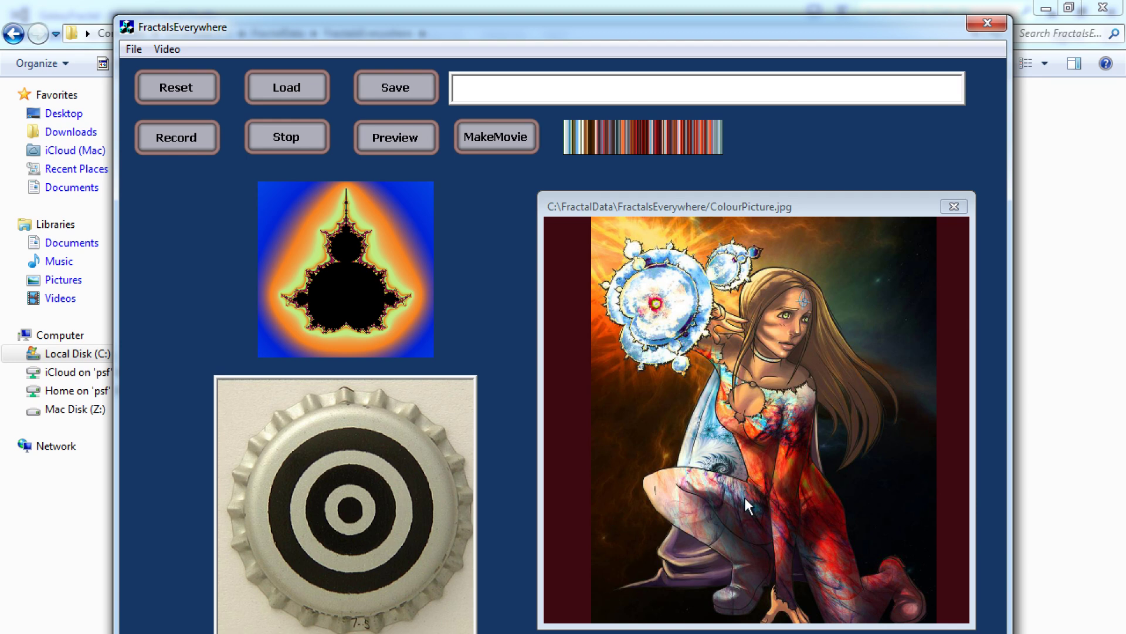
{"action": "left_click_drag", "start_coordinate": [353, 510], "coordinate": [817, 390]}
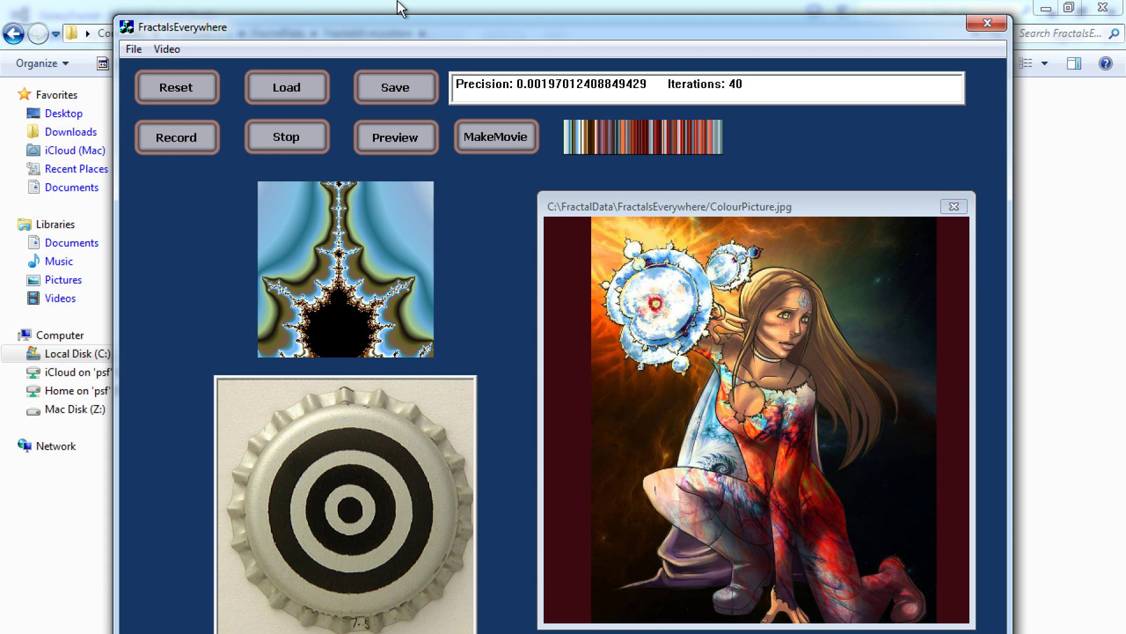
Load topgraph.jpg from the Colour Palettes folder as the colour source picture.
{"action": "left_click", "coordinate": [780, 431]}
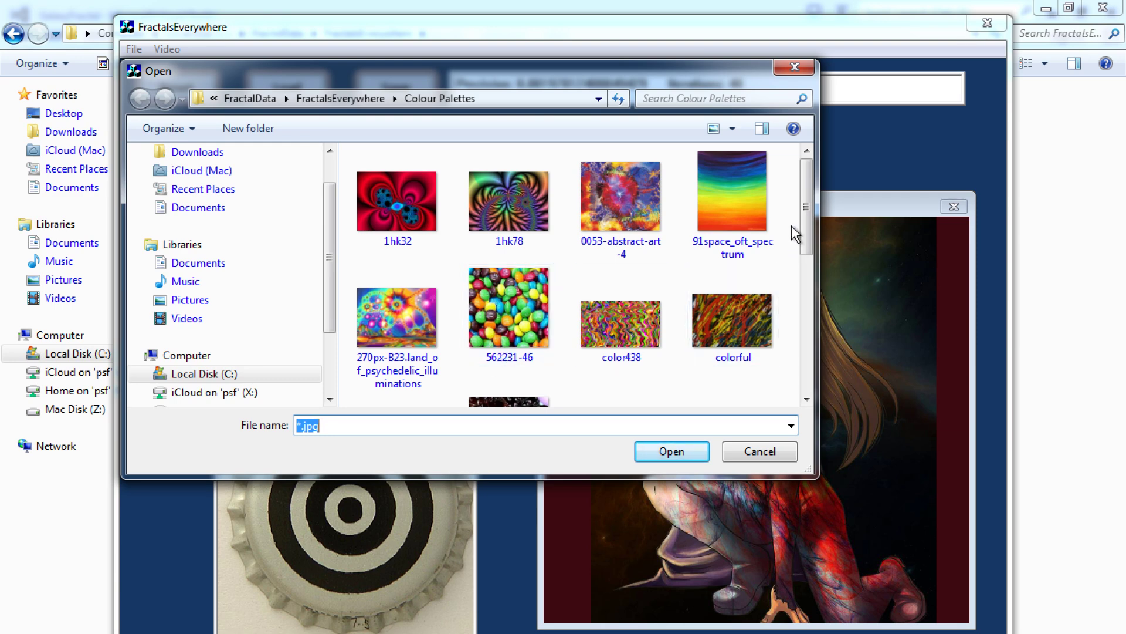
{"action": "left_click_drag", "start_coordinate": [804, 238], "coordinate": [794, 314]}
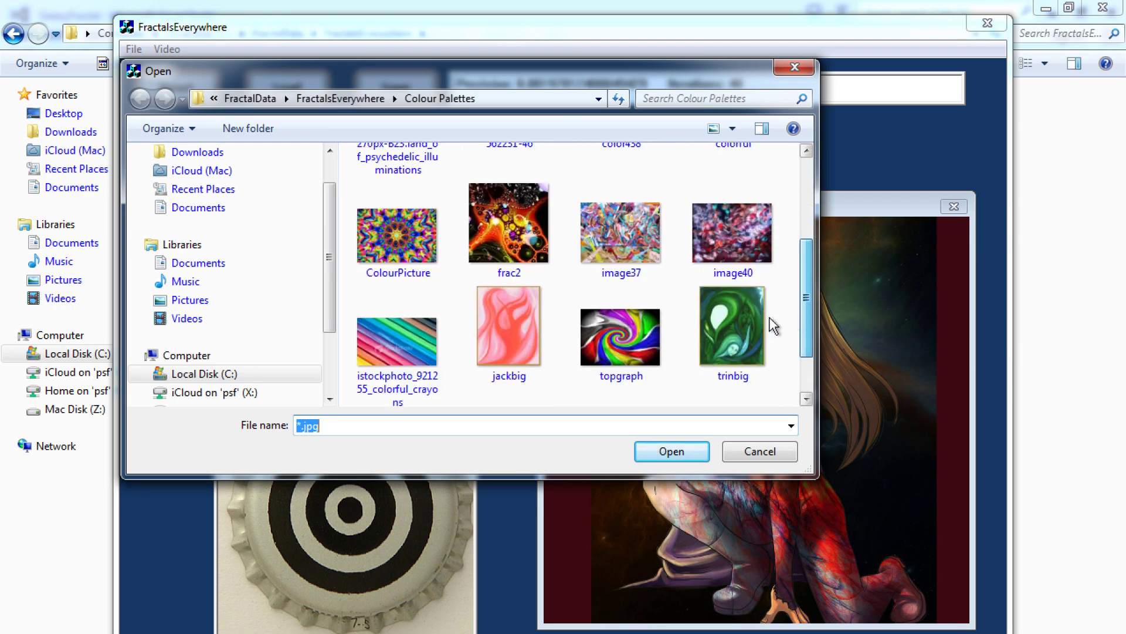
{"action": "double_click", "coordinate": [609, 333]}
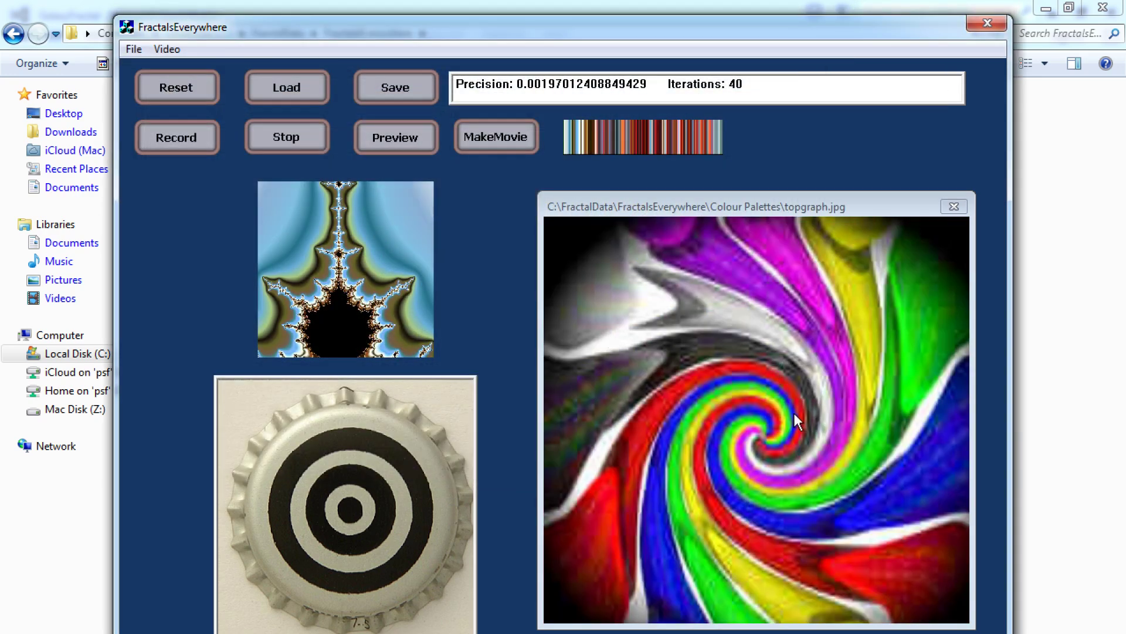
Trace a new palette through the topgraph swirls and apply it to the fractal, returning to the full Mandelbrot set.
{"action": "left_click_drag", "start_coordinate": [766, 405], "coordinate": [824, 428]}
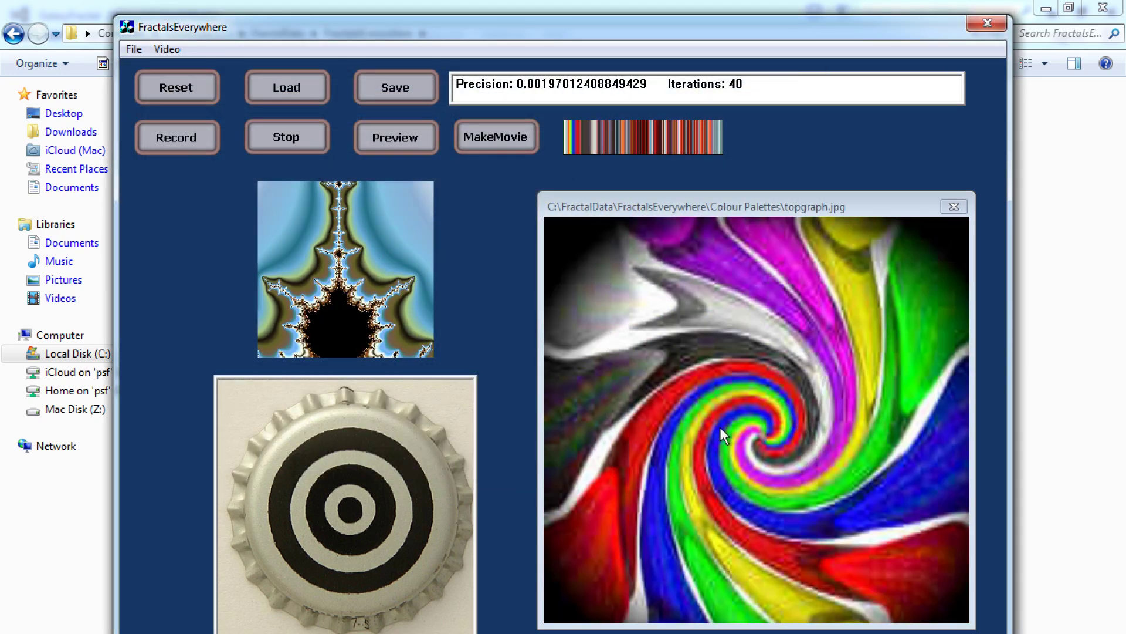
{"action": "mouse_move", "coordinate": [710, 396]}
{"action": "left_mouse_down"}
{"action": "mouse_move", "coordinate": [753, 369]}
{"action": "mouse_move", "coordinate": [812, 439]}
{"action": "mouse_move", "coordinate": [720, 487]}
{"action": "mouse_move", "coordinate": [694, 385]}
{"action": "mouse_move", "coordinate": [839, 494]}
{"action": "mouse_move", "coordinate": [552, 94]}
{"action": "left_mouse_up"}
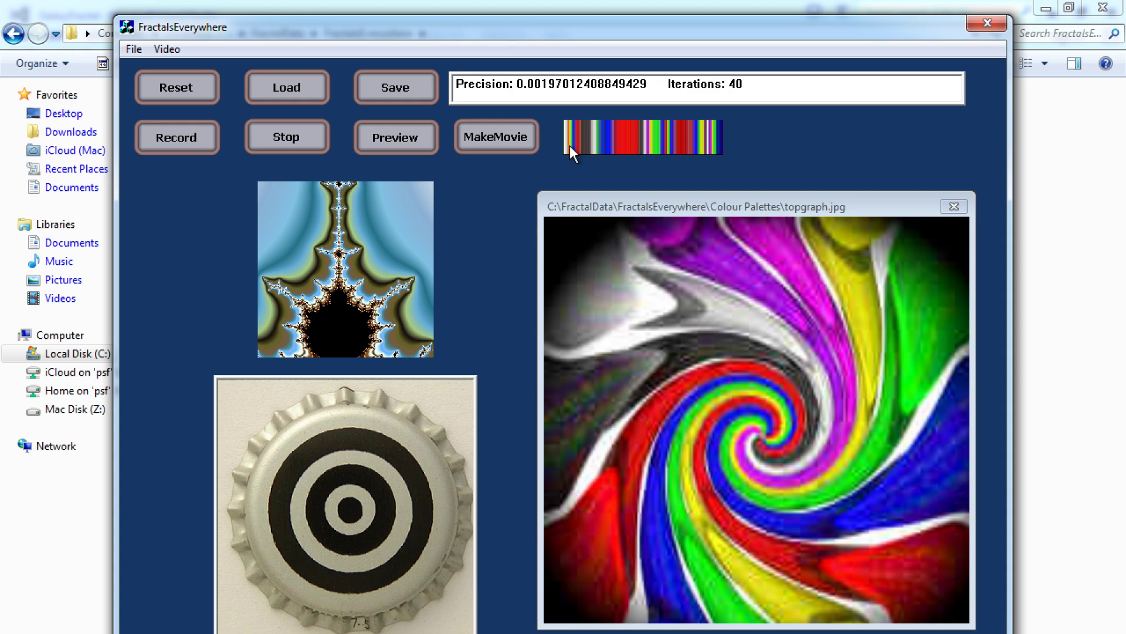
{"action": "mouse_move", "coordinate": [611, 481]}
{"action": "left_mouse_down"}
{"action": "mouse_move", "coordinate": [703, 512]}
{"action": "mouse_move", "coordinate": [772, 455]}
{"action": "mouse_move", "coordinate": [809, 384]}
{"action": "mouse_move", "coordinate": [776, 307]}
{"action": "mouse_move", "coordinate": [879, 393]}
{"action": "mouse_move", "coordinate": [854, 491]}
{"action": "mouse_move", "coordinate": [722, 410]}
{"action": "mouse_move", "coordinate": [761, 474]}
{"action": "mouse_move", "coordinate": [828, 317]}
{"action": "mouse_move", "coordinate": [711, 377]}
{"action": "mouse_move", "coordinate": [713, 443]}
{"action": "left_mouse_up"}
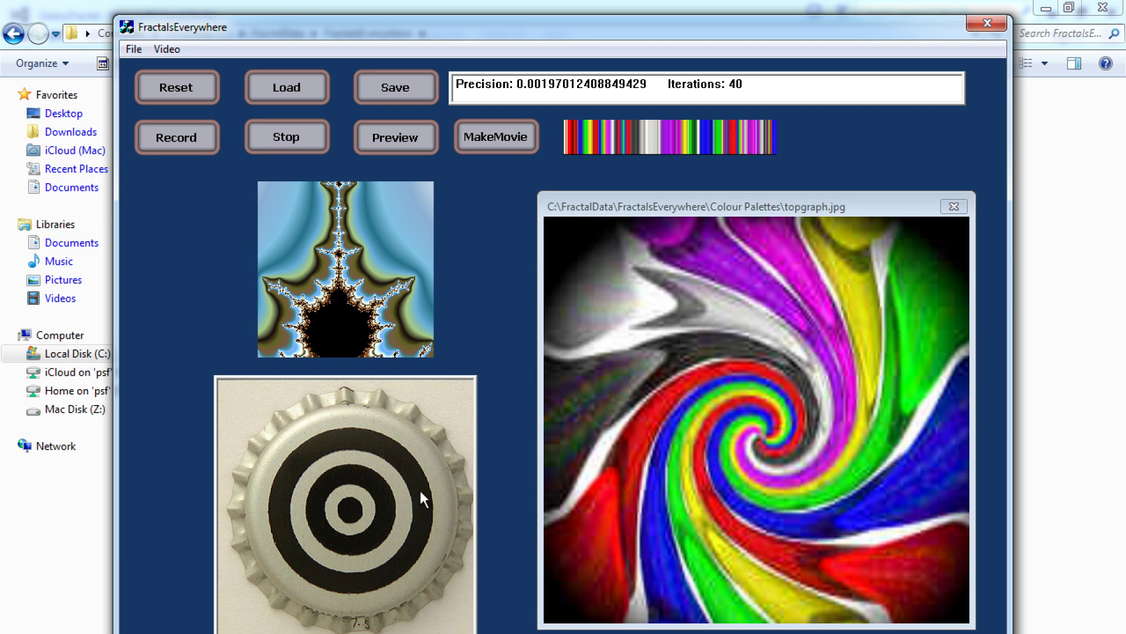
{"action": "left_click_drag", "start_coordinate": [354, 513], "coordinate": [357, 529]}
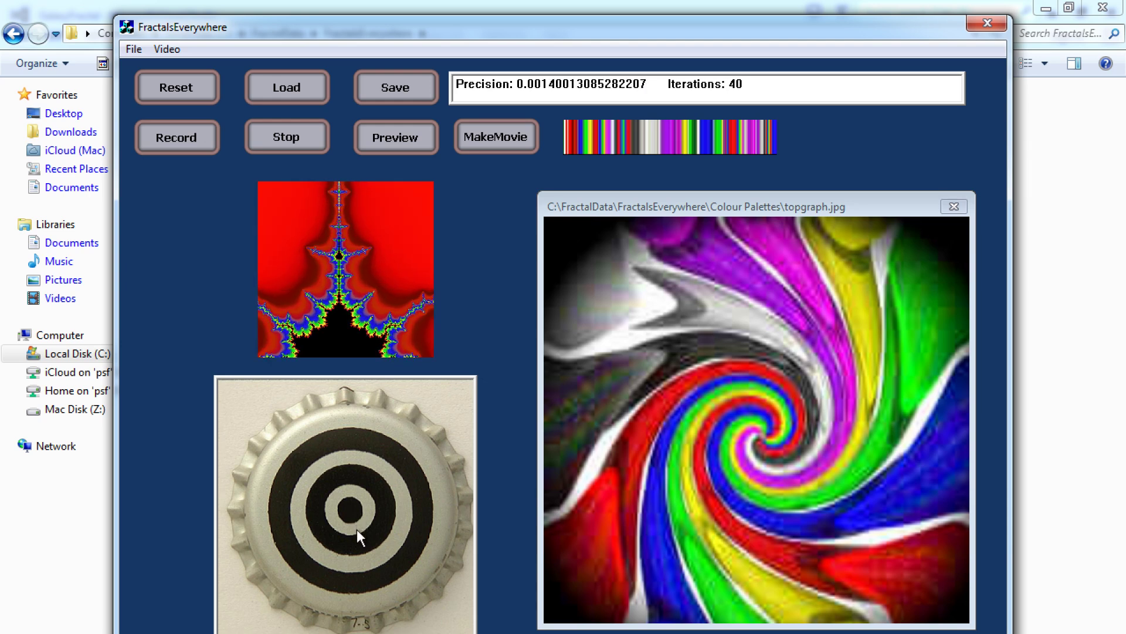
{"action": "left_click", "coordinate": [181, 93]}
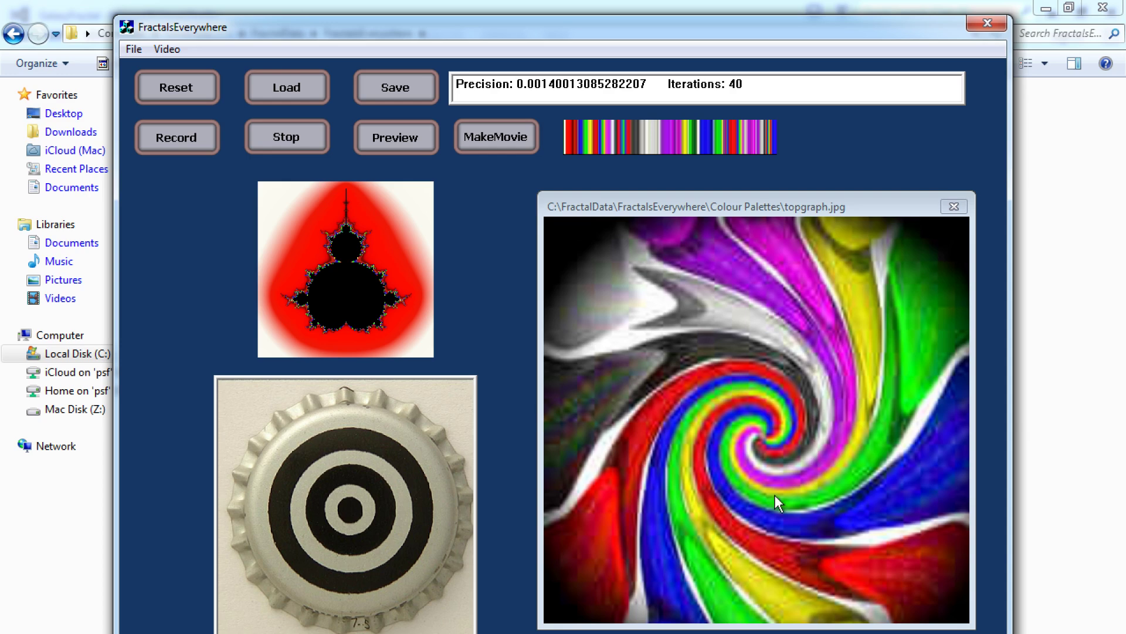
Load 1hk78.jpg as the colour picture and recolour the Mandelbrot set with a palette traced across its middle.
{"action": "left_click", "coordinate": [725, 417]}
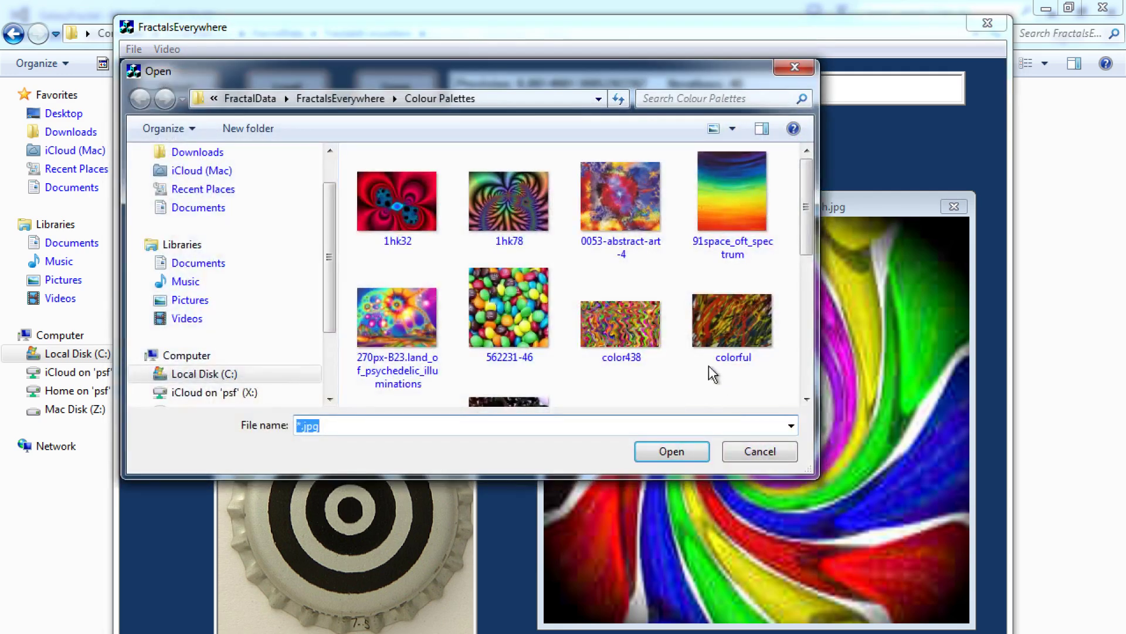
{"action": "double_click", "coordinate": [534, 201]}
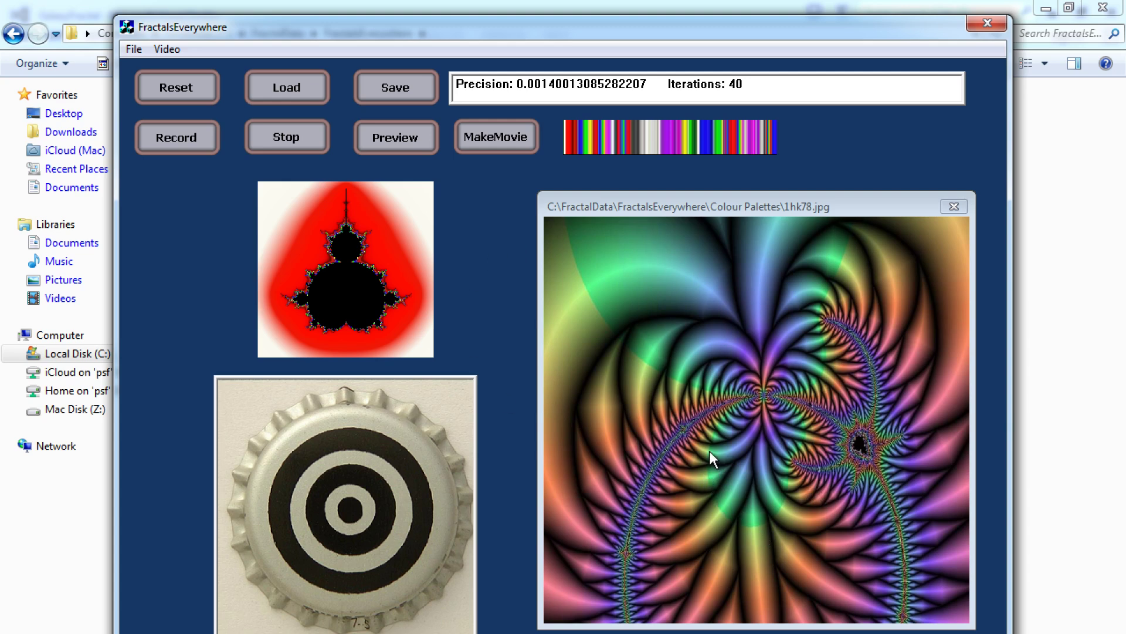
{"action": "mouse_move", "coordinate": [716, 428]}
{"action": "left_mouse_down"}
{"action": "mouse_move", "coordinate": [681, 497]}
{"action": "mouse_move", "coordinate": [703, 522]}
{"action": "mouse_move", "coordinate": [808, 568]}
{"action": "mouse_move", "coordinate": [826, 525]}
{"action": "mouse_move", "coordinate": [827, 423]}
{"action": "mouse_move", "coordinate": [855, 411]}
{"action": "left_mouse_up"}
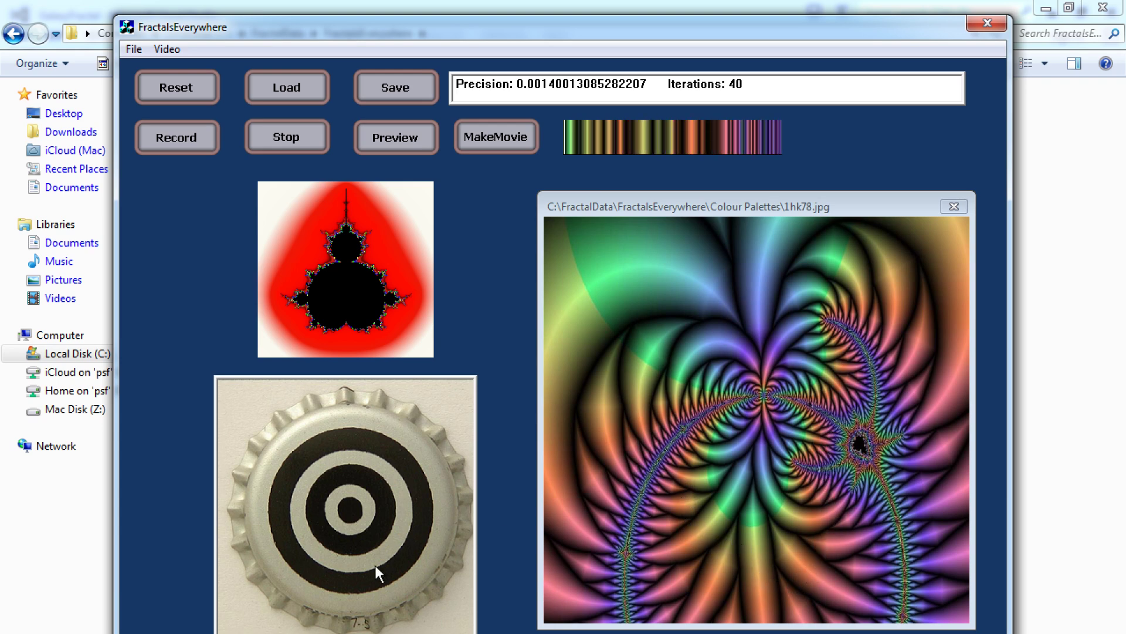
{"action": "left_click", "coordinate": [349, 516]}
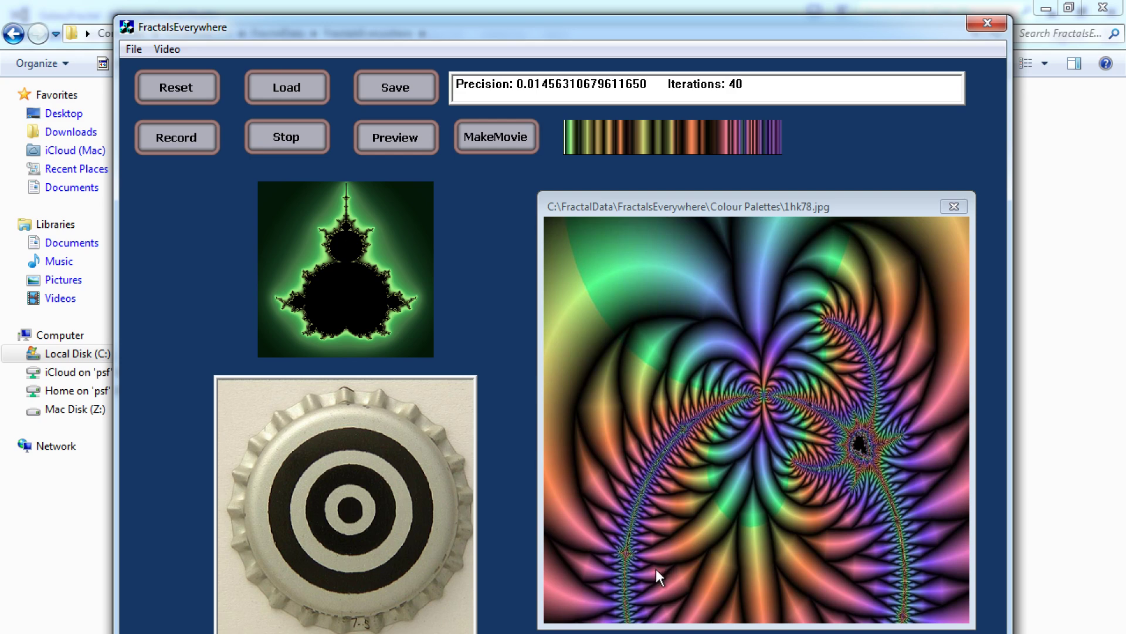
Trace another palette along the lower part of the 1hk78 picture and apply it to the full Mandelbrot set.
{"action": "mouse_move", "coordinate": [651, 575]}
{"action": "left_mouse_down"}
{"action": "mouse_move", "coordinate": [639, 505]}
{"action": "mouse_move", "coordinate": [655, 438]}
{"action": "mouse_move", "coordinate": [704, 398]}
{"action": "mouse_move", "coordinate": [793, 376]}
{"action": "mouse_move", "coordinate": [826, 402]}
{"action": "mouse_move", "coordinate": [831, 558]}
{"action": "left_mouse_up"}
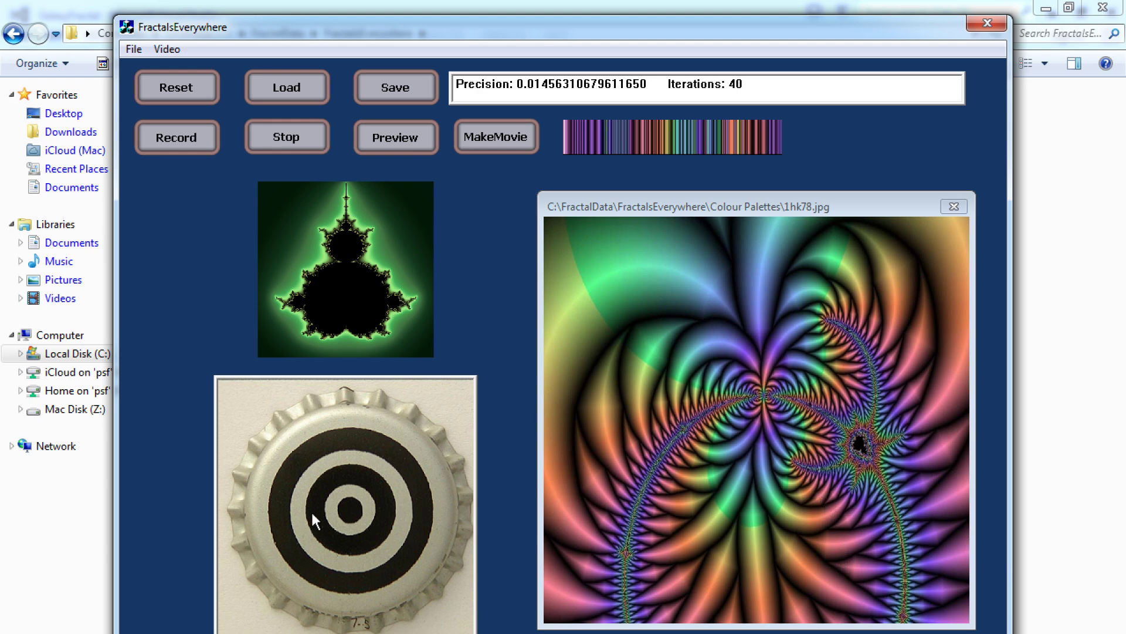
{"action": "left_click", "coordinate": [347, 515]}
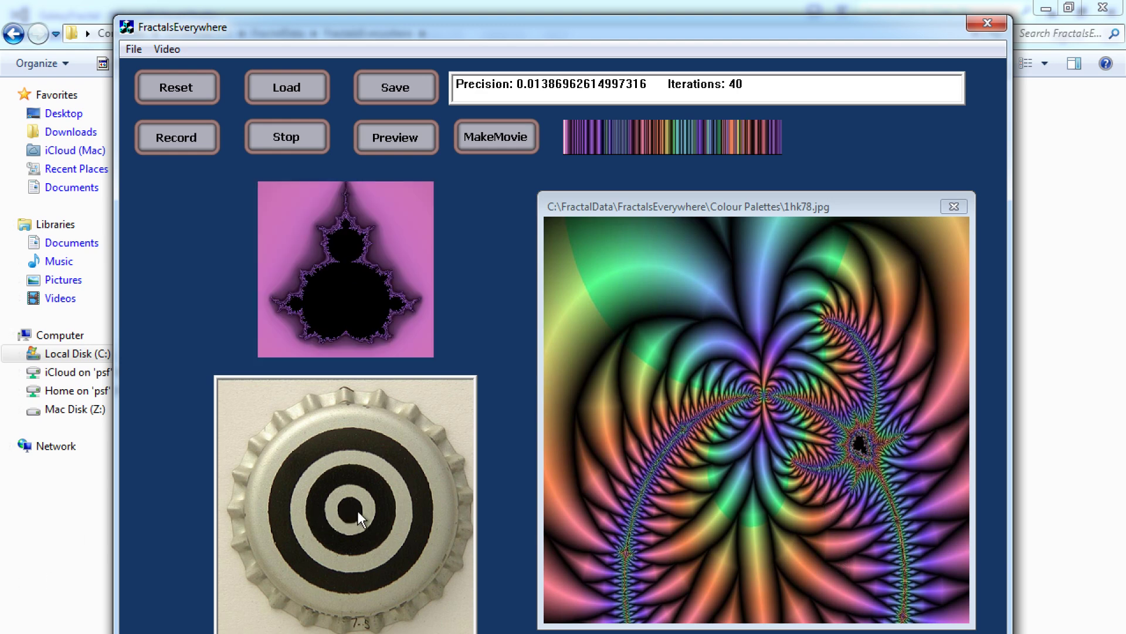
{"action": "left_click", "coordinate": [177, 88]}
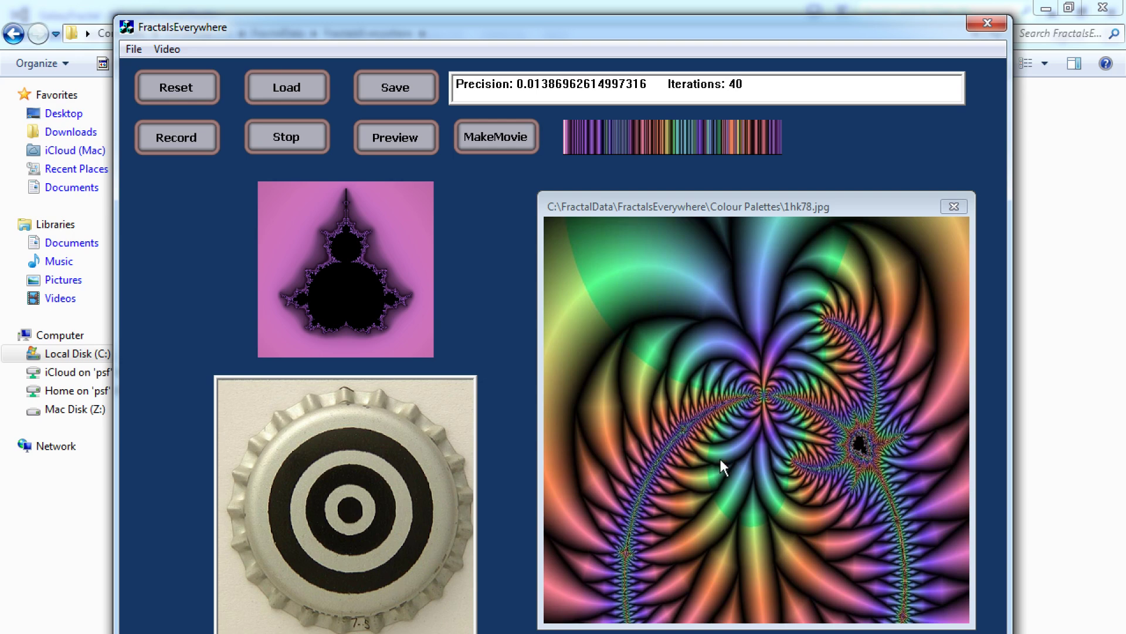
Zoom straight into the Mandelbrot set and toward its antenna tip, restoring the full view after each zoom.
{"action": "left_click", "coordinate": [356, 526]}
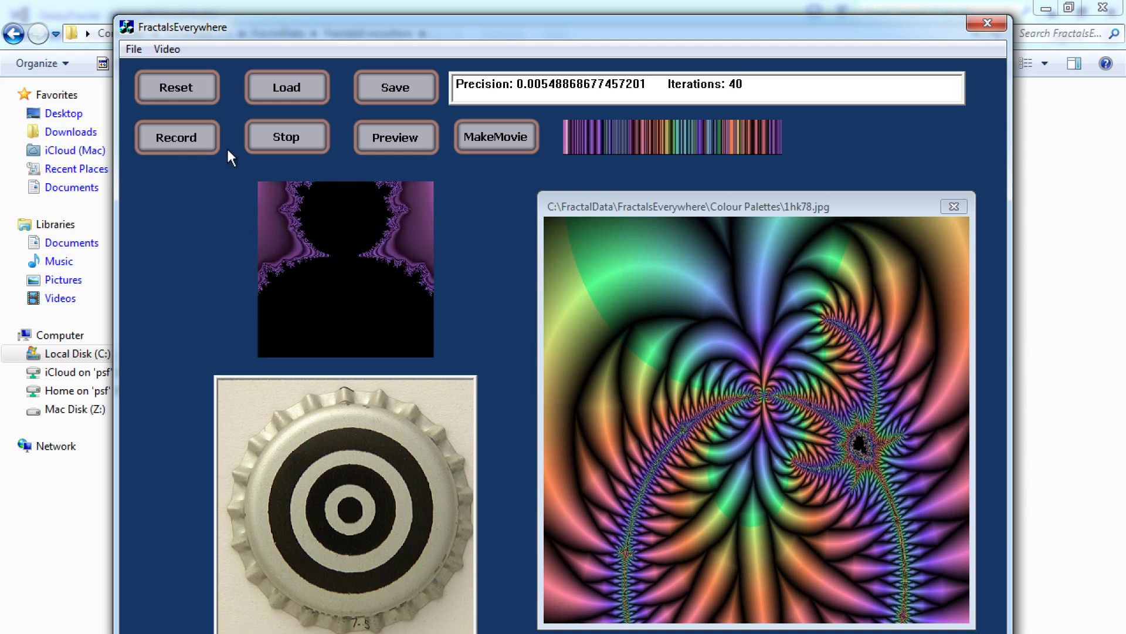
{"action": "left_click", "coordinate": [175, 92]}
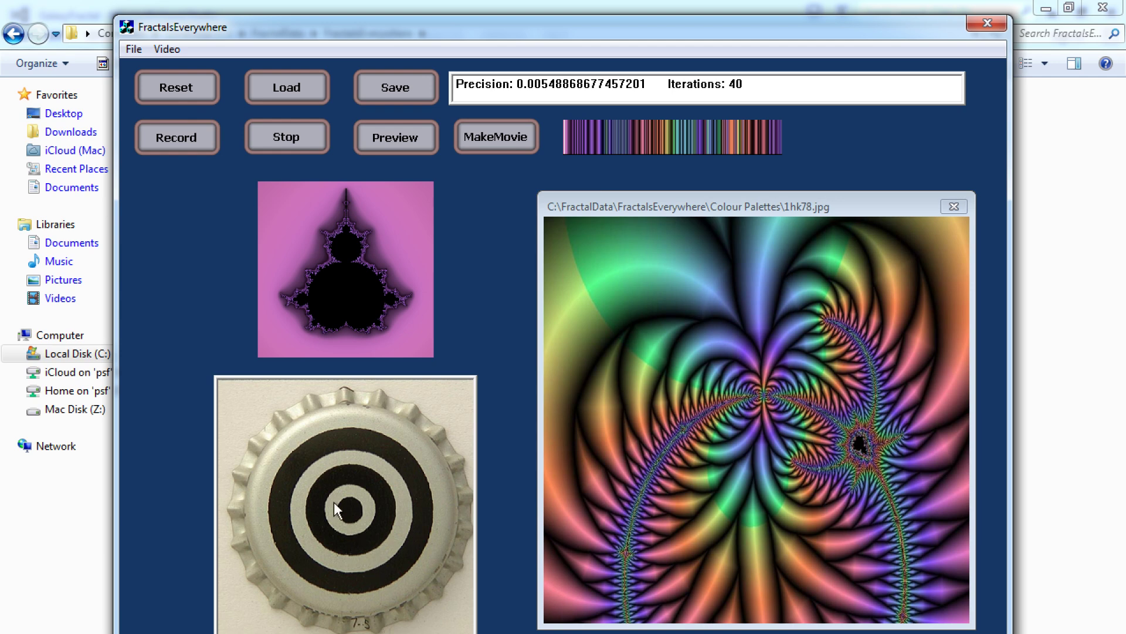
{"action": "left_click_drag", "start_coordinate": [346, 511], "coordinate": [336, 437]}
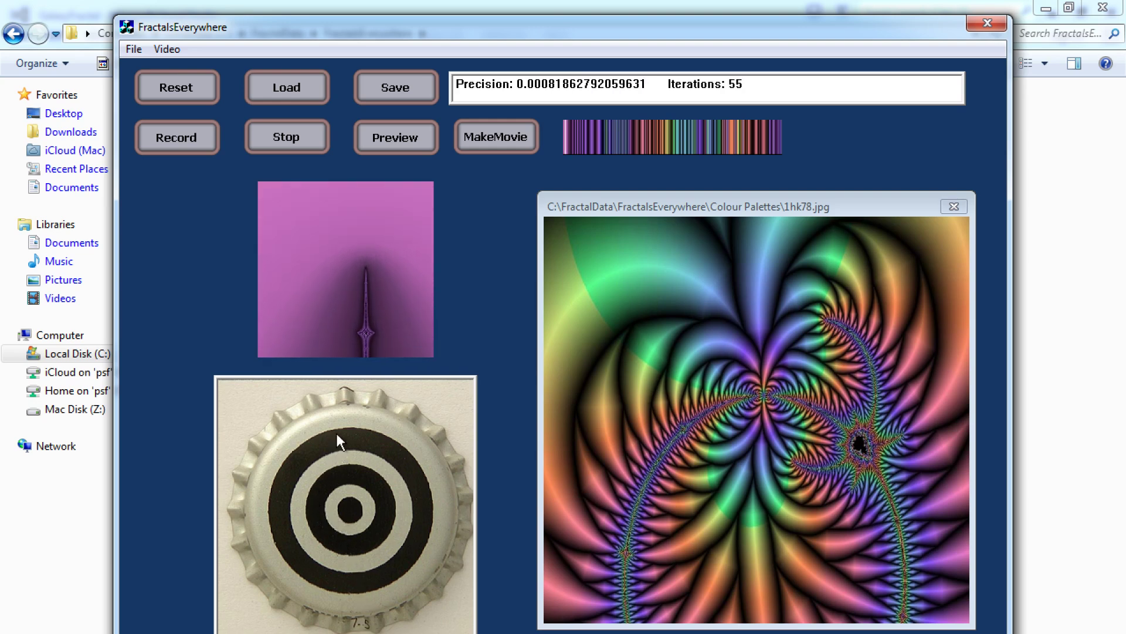
{"action": "left_click", "coordinate": [169, 91]}
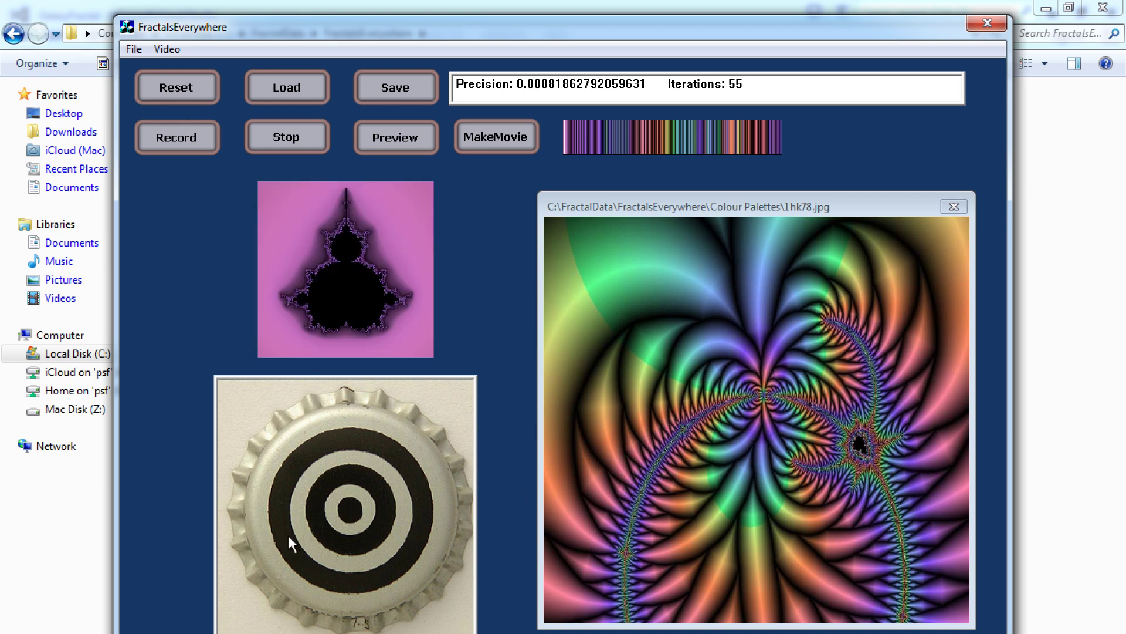
Steer the zoom downward, left and right in turn with the bottle-cap control, resetting to the full set after each run.
{"action": "left_click_drag", "start_coordinate": [347, 513], "coordinate": [339, 582]}
{"action": "left_click", "coordinate": [165, 100]}
{"action": "left_click_drag", "start_coordinate": [350, 513], "coordinate": [320, 526]}
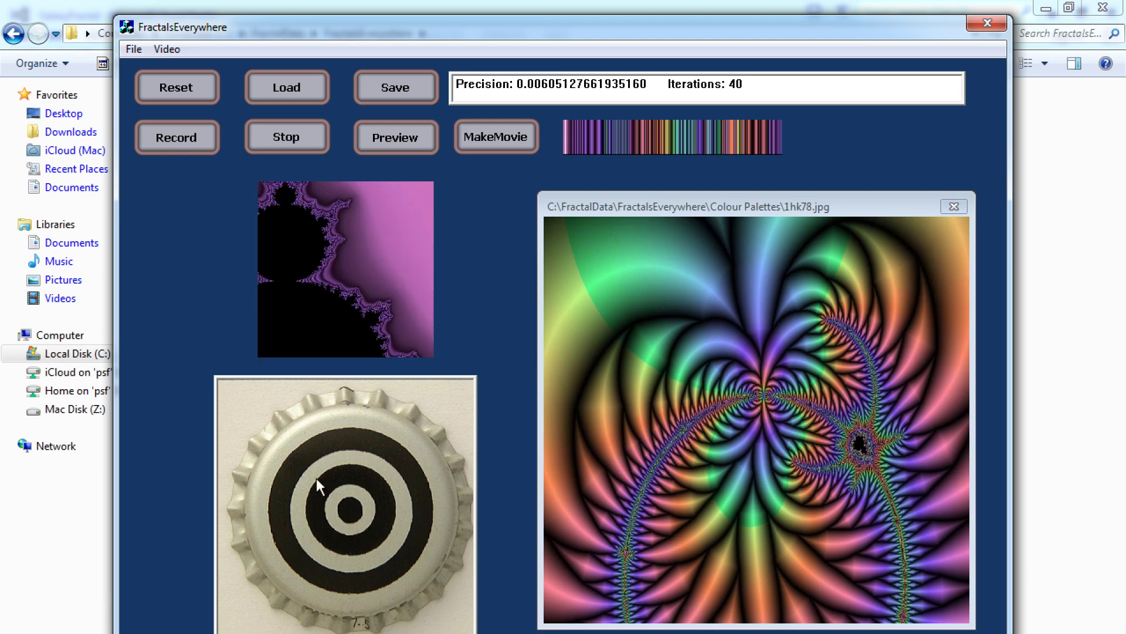
{"action": "left_click", "coordinate": [194, 101]}
{"action": "left_click_drag", "start_coordinate": [350, 515], "coordinate": [413, 492]}
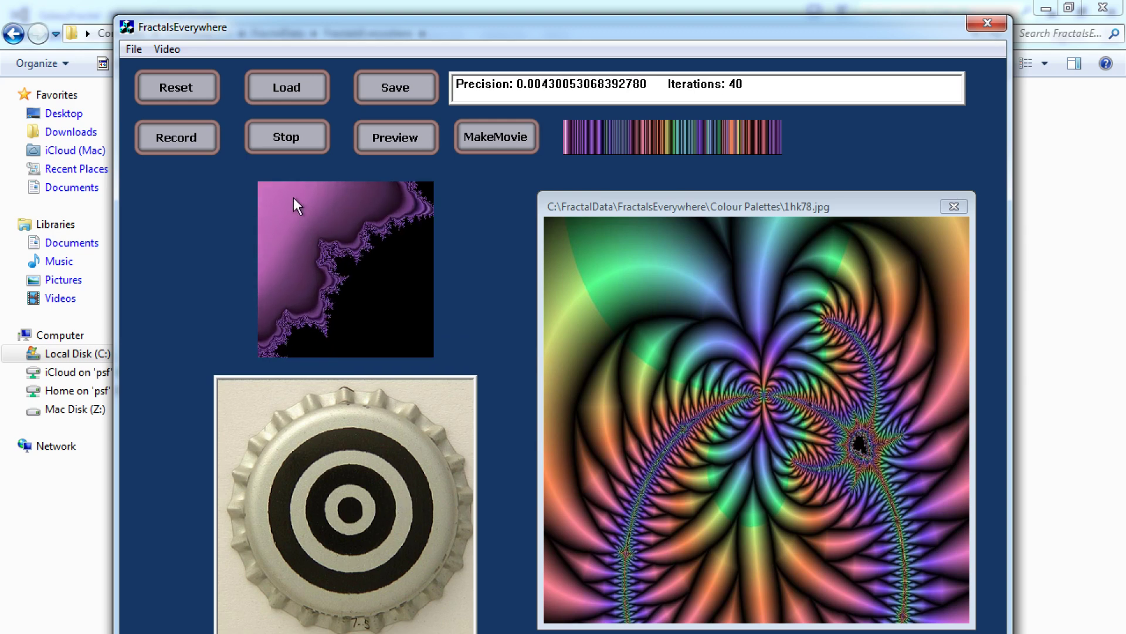
{"action": "left_click", "coordinate": [179, 93]}
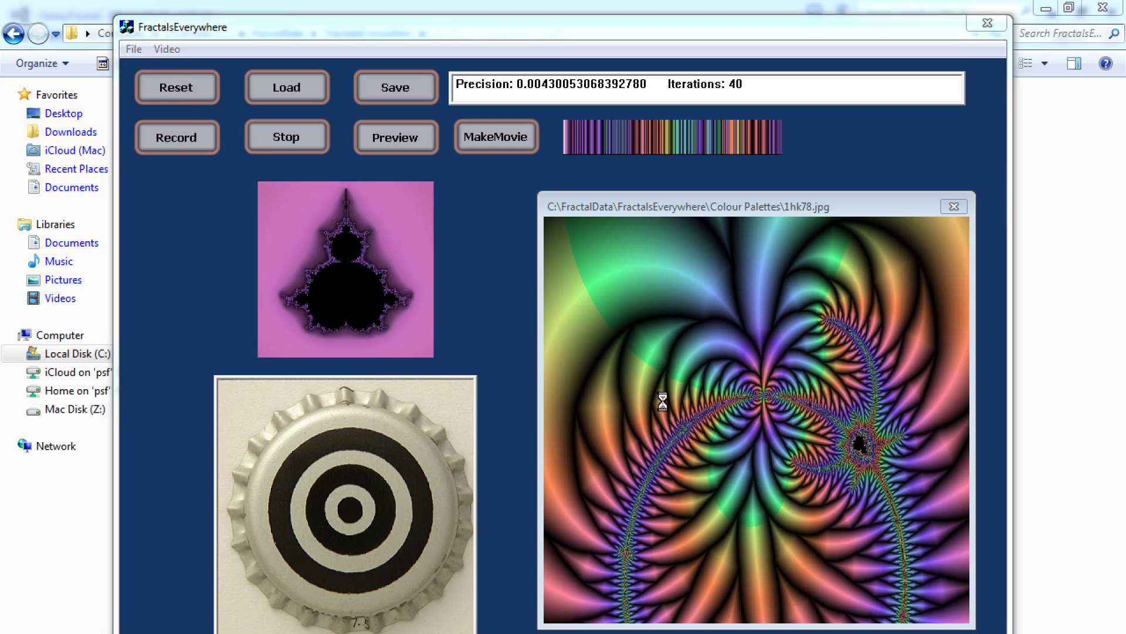
Load 0053-abstract-art-4.jpg from the Colour Palettes folder as the colour source picture.
{"action": "left_click", "coordinate": [646, 398]}
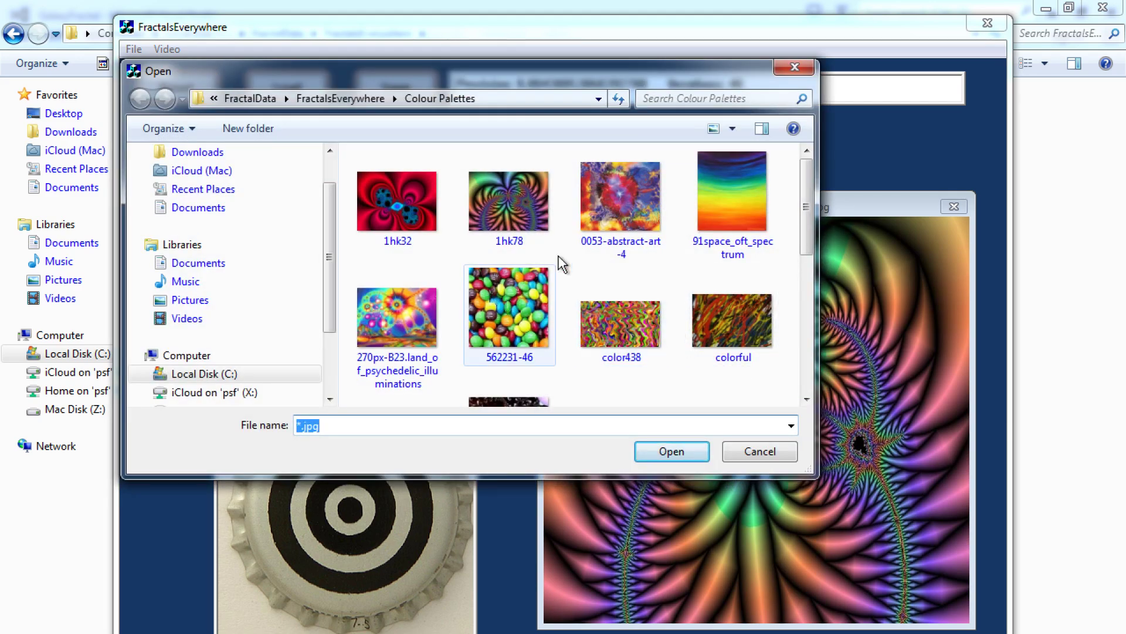
{"action": "left_click", "coordinate": [619, 186]}
{"action": "double_click", "coordinate": [618, 181]}
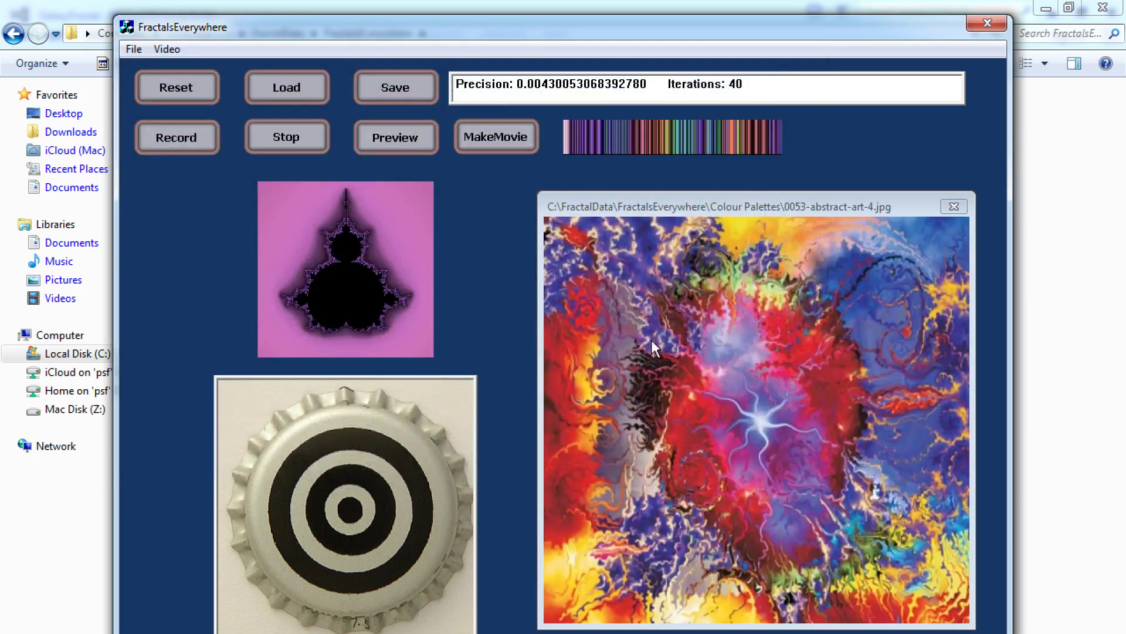
Trace a palette through several areas of the abstract-art picture and redraw the full Mandelbrot set with it.
{"action": "mouse_move", "coordinate": [745, 336]}
{"action": "left_mouse_down"}
{"action": "mouse_move", "coordinate": [801, 371]}
{"action": "mouse_move", "coordinate": [797, 451]}
{"action": "mouse_move", "coordinate": [755, 484]}
{"action": "mouse_move", "coordinate": [825, 562]}
{"action": "mouse_move", "coordinate": [868, 586]}
{"action": "mouse_move", "coordinate": [821, 516]}
{"action": "left_mouse_up"}
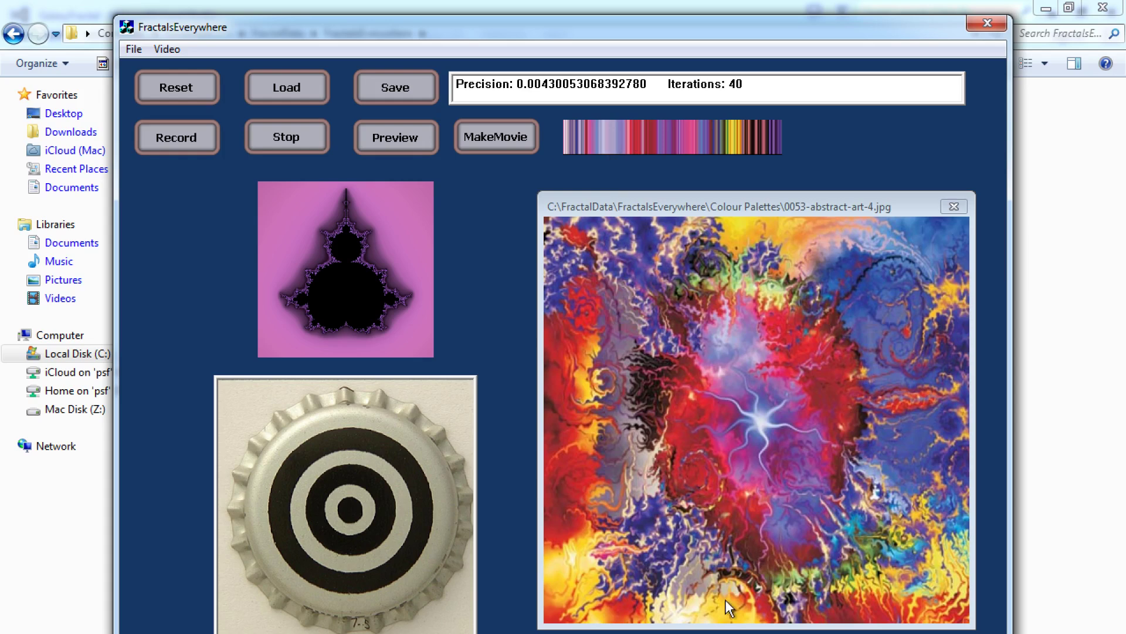
{"action": "left_click_drag", "start_coordinate": [728, 593], "coordinate": [729, 601]}
{"action": "mouse_move", "coordinate": [898, 420]}
{"action": "left_mouse_down"}
{"action": "mouse_move", "coordinate": [914, 399]}
{"action": "mouse_move", "coordinate": [895, 400]}
{"action": "left_mouse_up"}
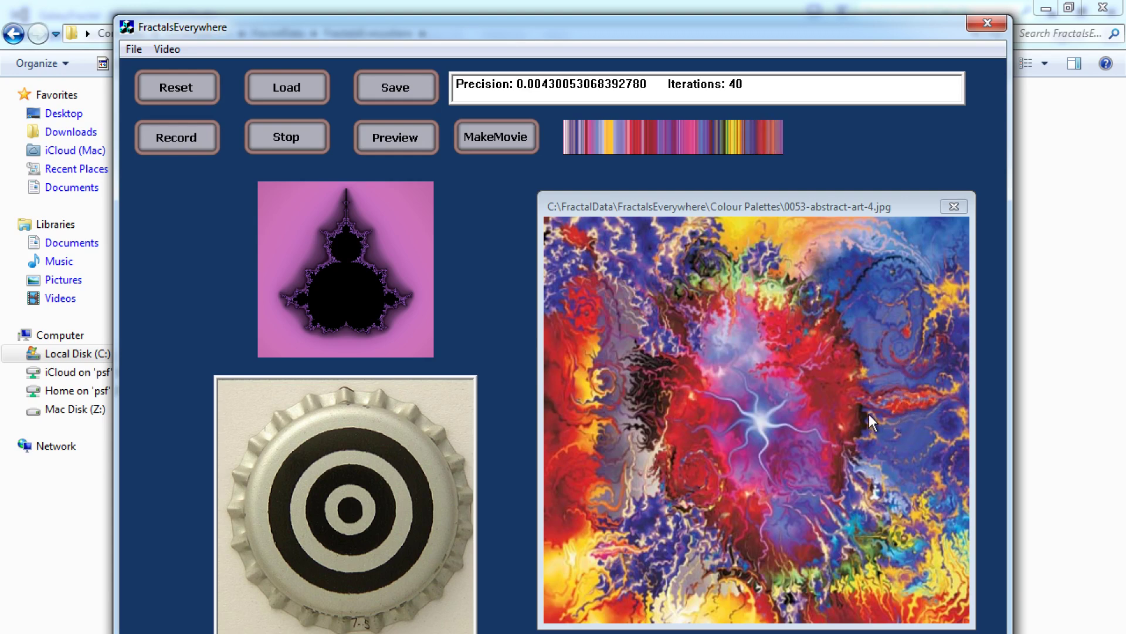
{"action": "left_click", "coordinate": [171, 92]}
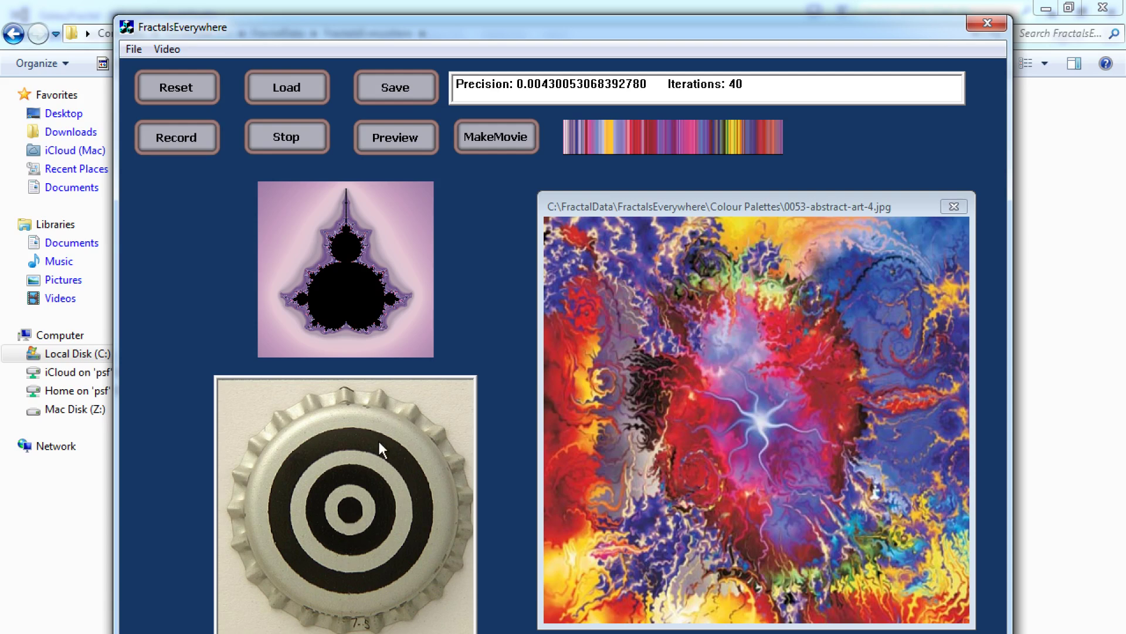
Record a zoom into the small Mandelbrot copy on the antenna, and stop the recording.
{"action": "left_click", "coordinate": [171, 146]}
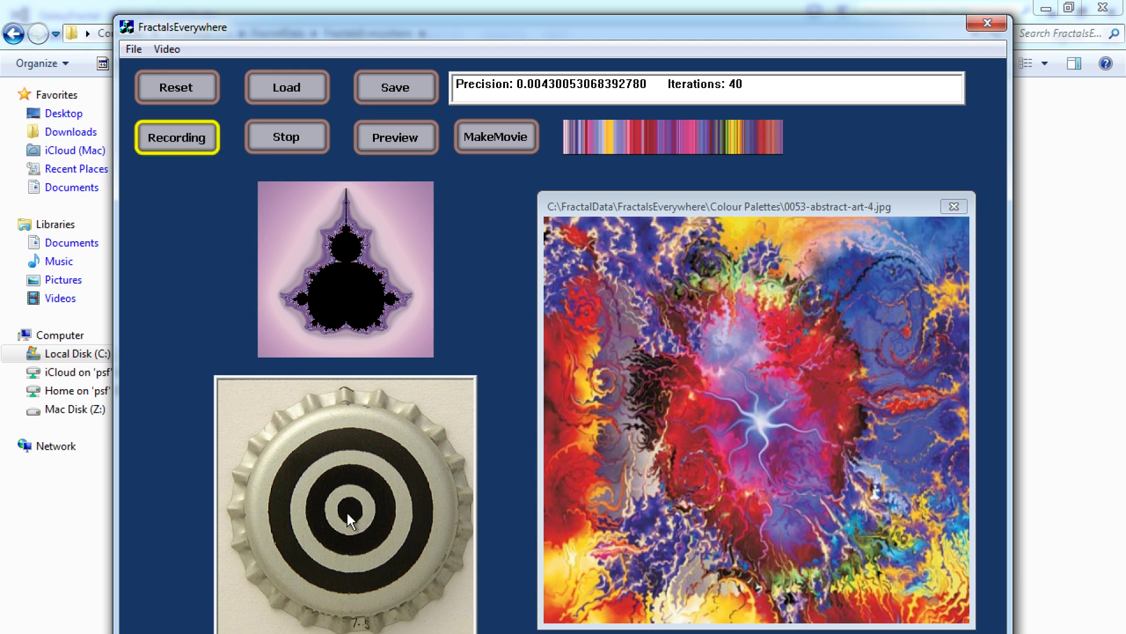
{"action": "left_click_drag", "start_coordinate": [348, 513], "coordinate": [382, 348]}
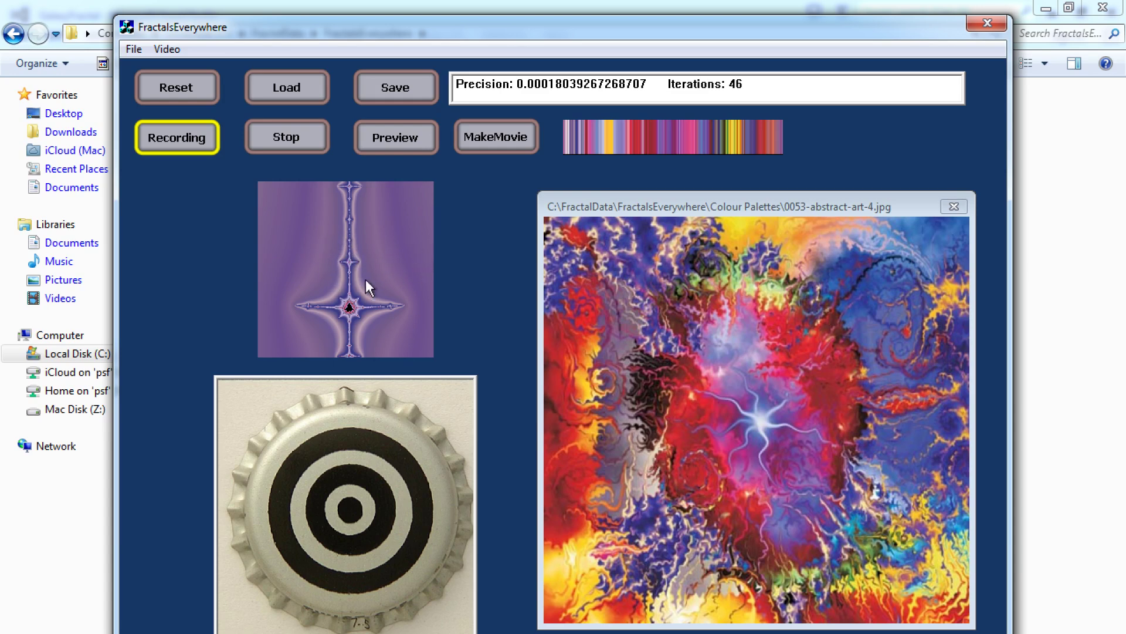
{"action": "left_click", "coordinate": [312, 139]}
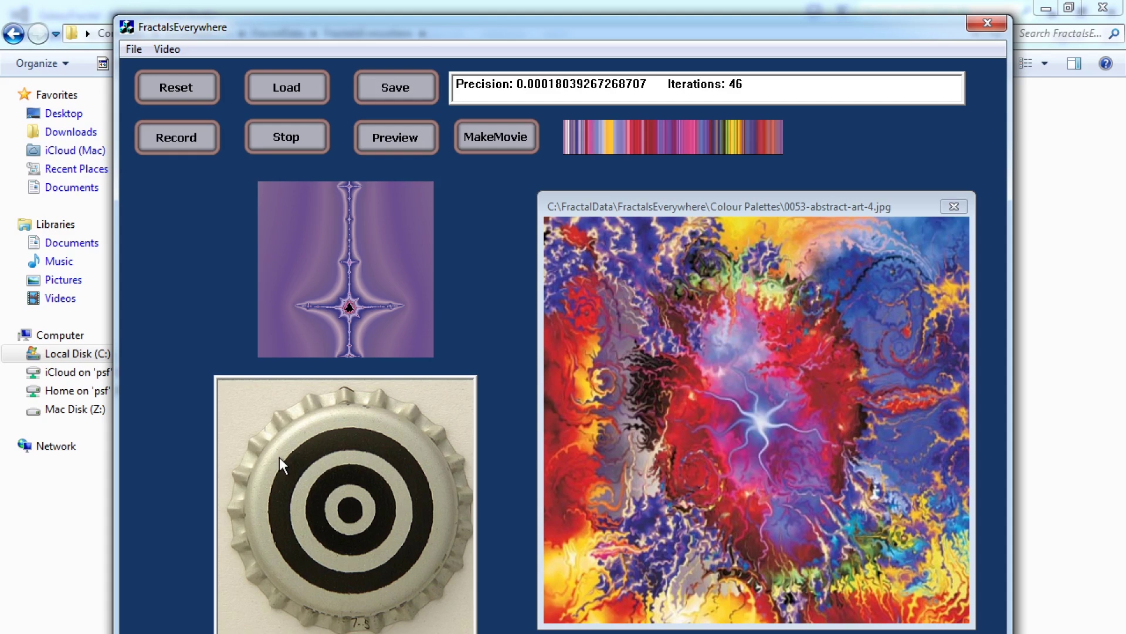
Reset to the full Mandelbrot set and zoom toward its upper bulb and antenna.
{"action": "left_click", "coordinate": [183, 85]}
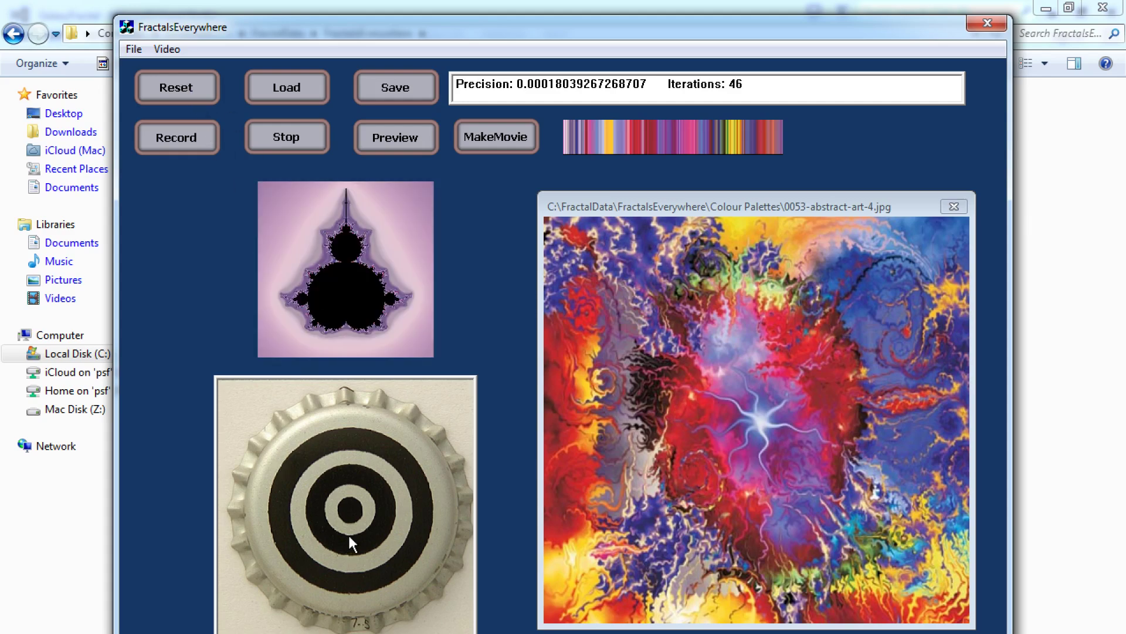
{"action": "left_click_drag", "start_coordinate": [352, 517], "coordinate": [351, 574]}
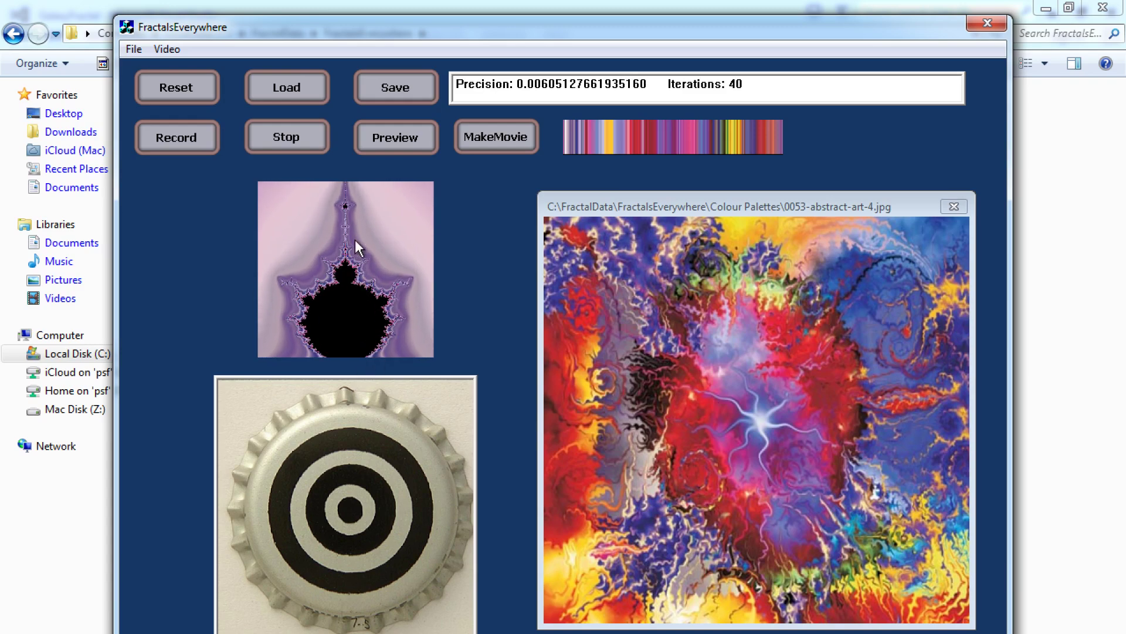
{"action": "left_click_drag", "start_coordinate": [304, 492], "coordinate": [355, 507]}
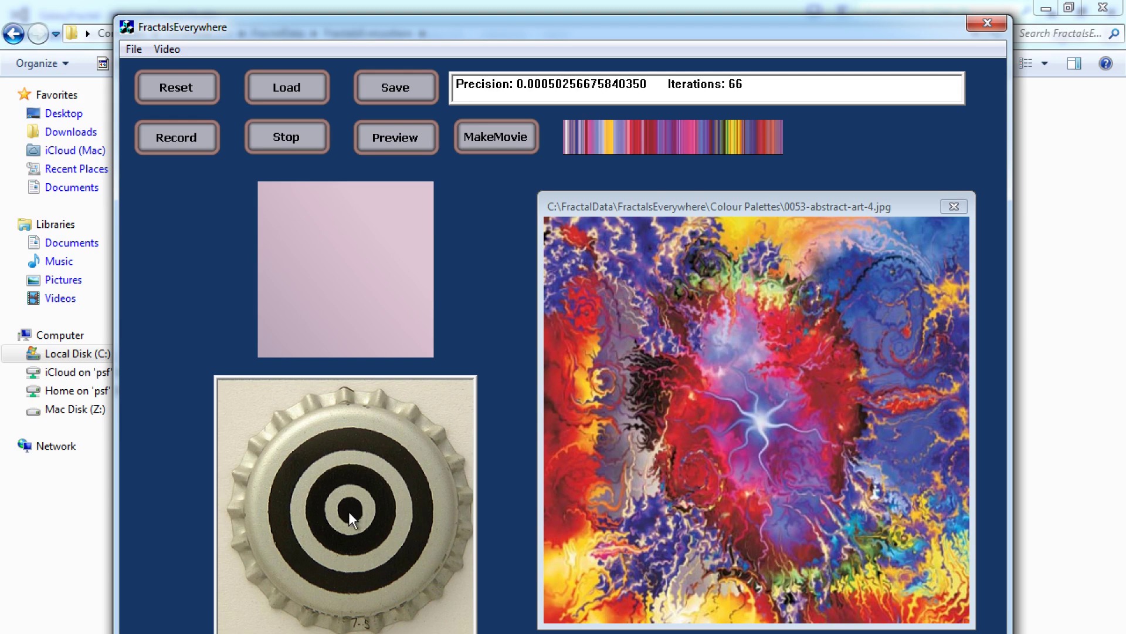
{"action": "left_click", "coordinate": [203, 78]}
{"action": "left_click_drag", "start_coordinate": [353, 516], "coordinate": [343, 481]}
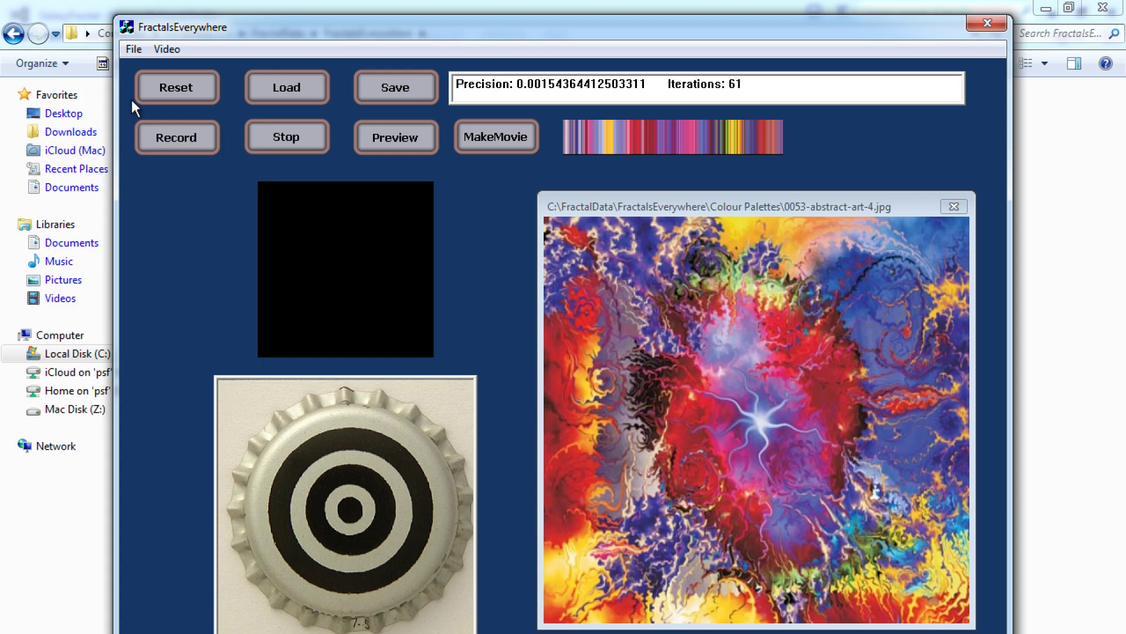
Reset to the full Mandelbrot set, start recording, and steer the zoom into the antenna above a small copy's bulb.
{"action": "left_click", "coordinate": [158, 91]}
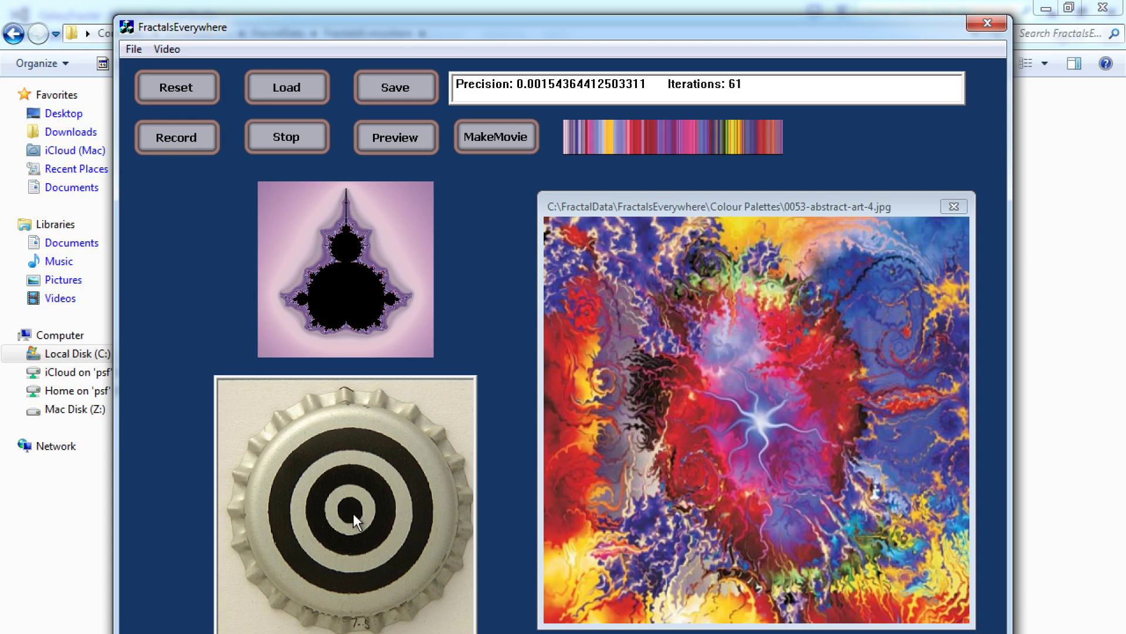
{"action": "left_click", "coordinate": [170, 131]}
{"action": "left_click_drag", "start_coordinate": [353, 519], "coordinate": [351, 485]}
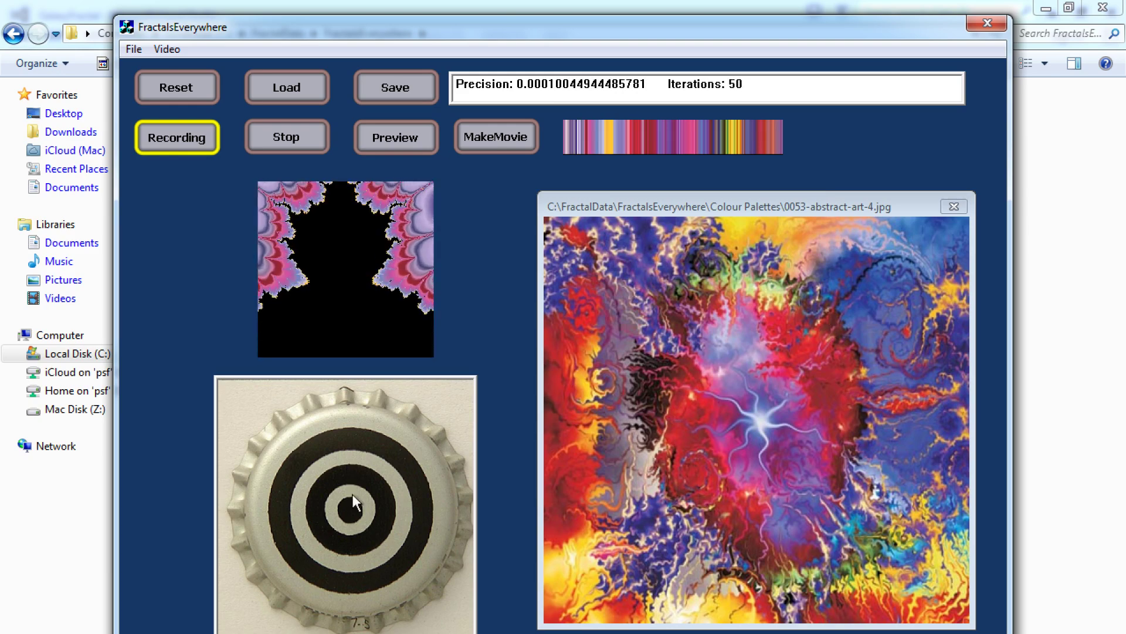
{"action": "left_click_drag", "start_coordinate": [368, 605], "coordinate": [369, 631]}
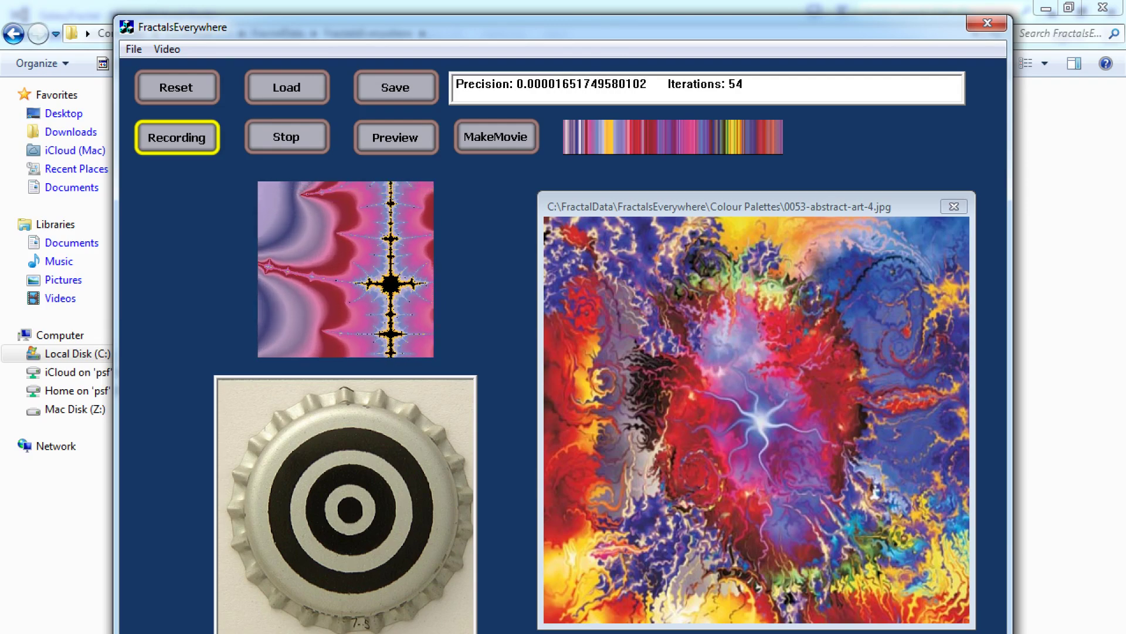
{"action": "left_click_drag", "start_coordinate": [317, 633], "coordinate": [315, 527]}
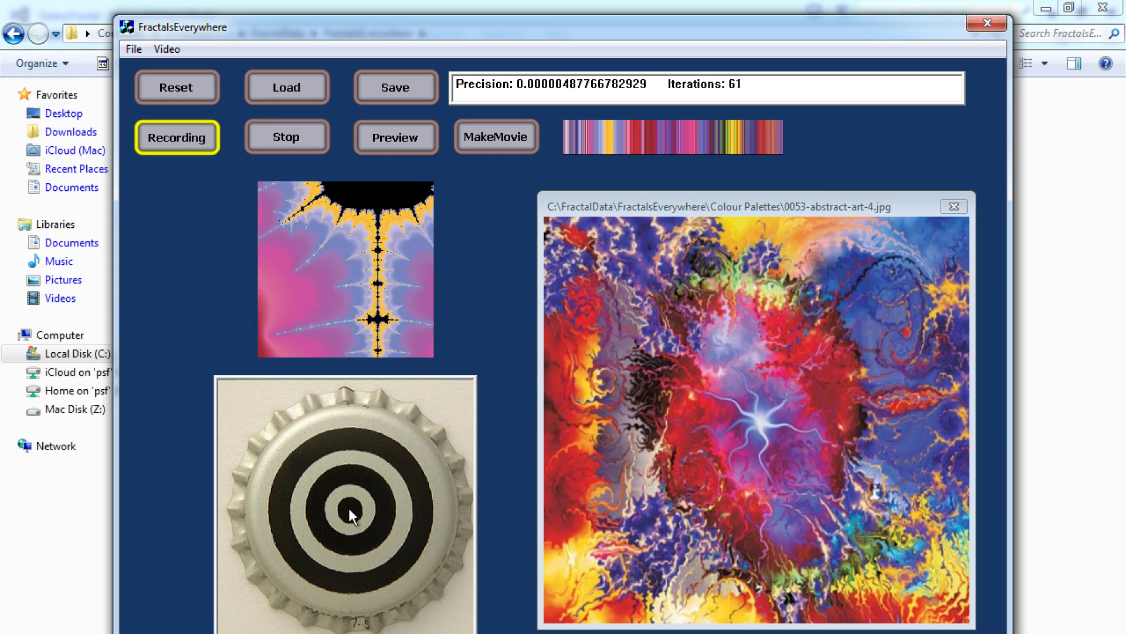
Keep the recorded zoom centred on the vertical antenna down to a tiny branching detail, and stop the recording.
{"action": "left_click_drag", "start_coordinate": [297, 513], "coordinate": [300, 480]}
{"action": "left_click_drag", "start_coordinate": [346, 515], "coordinate": [348, 509]}
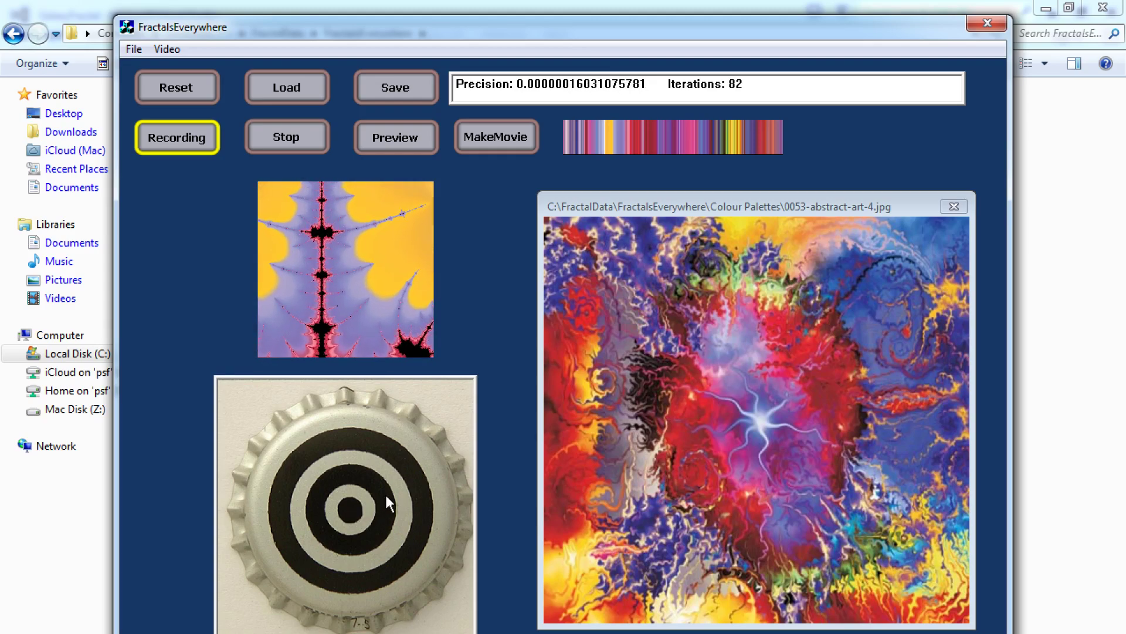
{"action": "left_click_drag", "start_coordinate": [378, 504], "coordinate": [359, 512]}
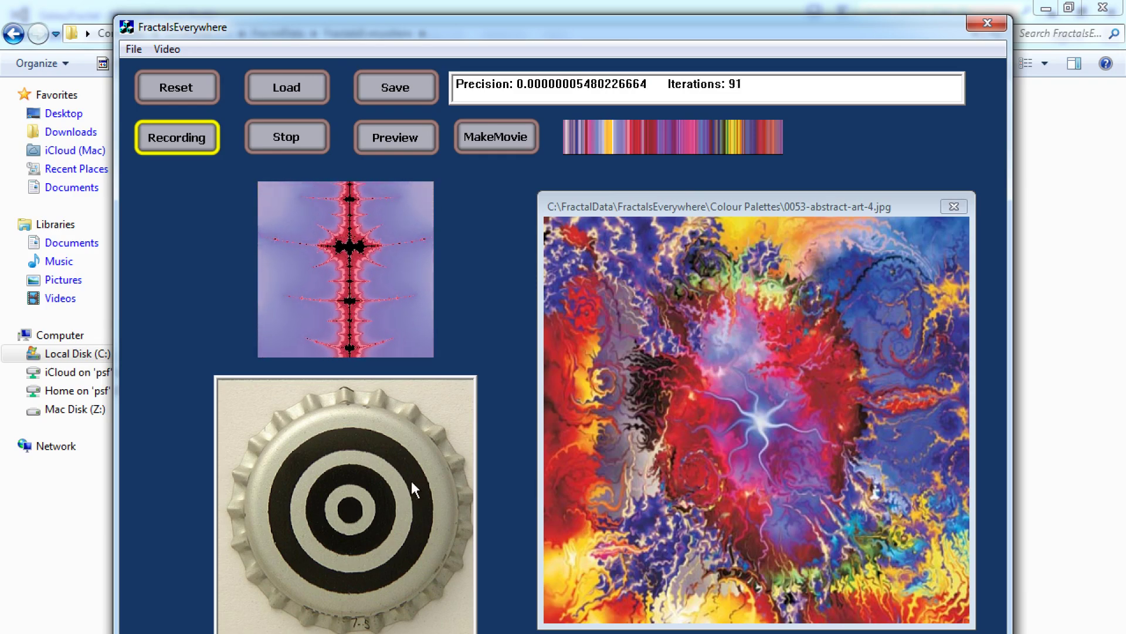
{"action": "mouse_move", "coordinate": [340, 512]}
{"action": "left_mouse_down"}
{"action": "mouse_move", "coordinate": [308, 525]}
{"action": "mouse_move", "coordinate": [350, 510]}
{"action": "left_mouse_up"}
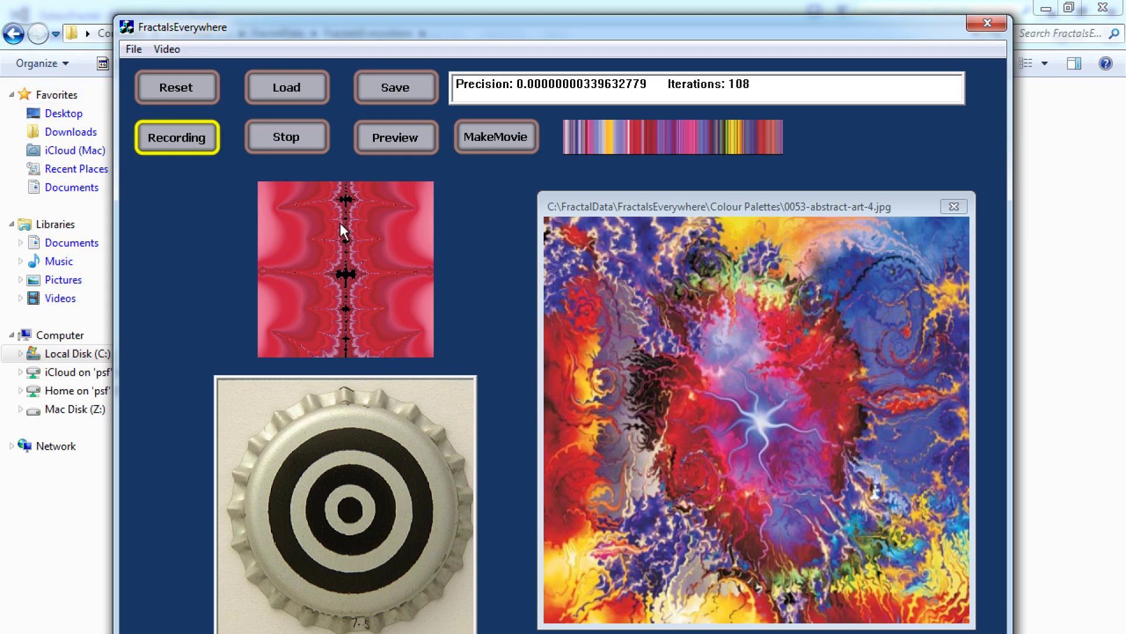
{"action": "mouse_move", "coordinate": [350, 512]}
{"action": "left_mouse_down"}
{"action": "mouse_move", "coordinate": [356, 529]}
{"action": "mouse_move", "coordinate": [350, 522]}
{"action": "left_mouse_up"}
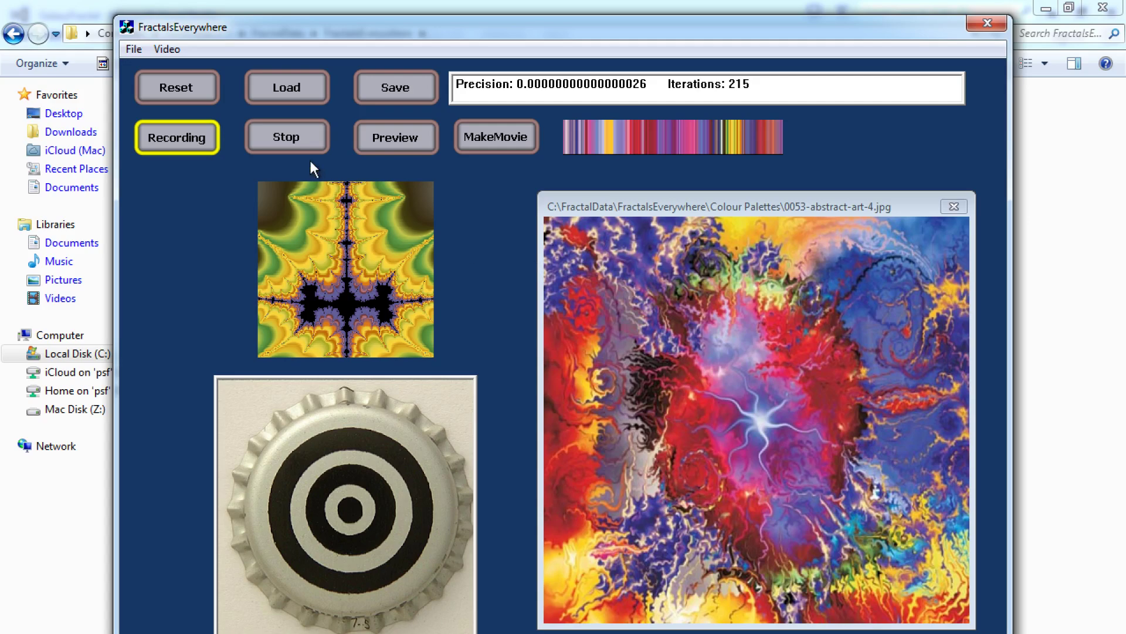
{"action": "left_click", "coordinate": [296, 137]}
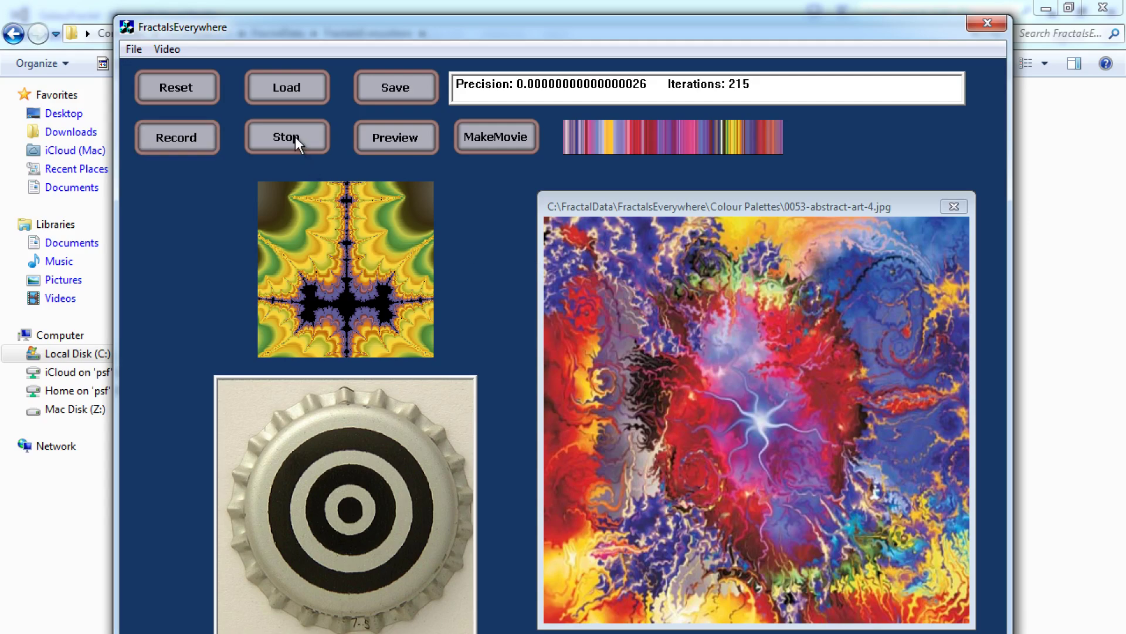
Preview the start of the recorded zoom, stop the playback, and dismiss the message.
{"action": "left_click", "coordinate": [393, 139]}
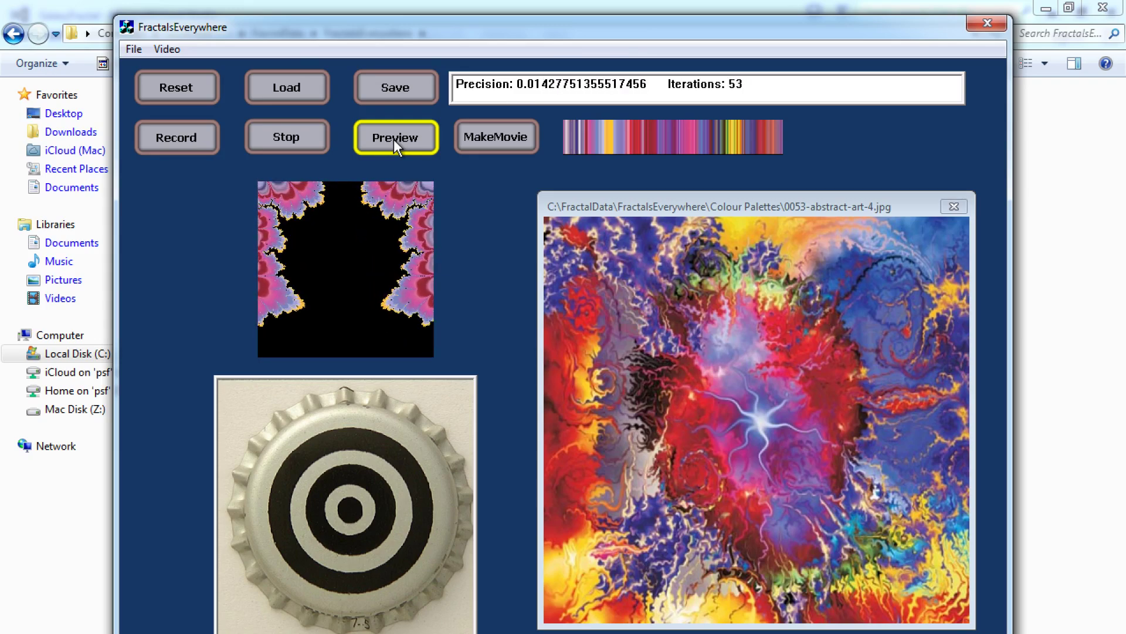
{"action": "left_click", "coordinate": [287, 137]}
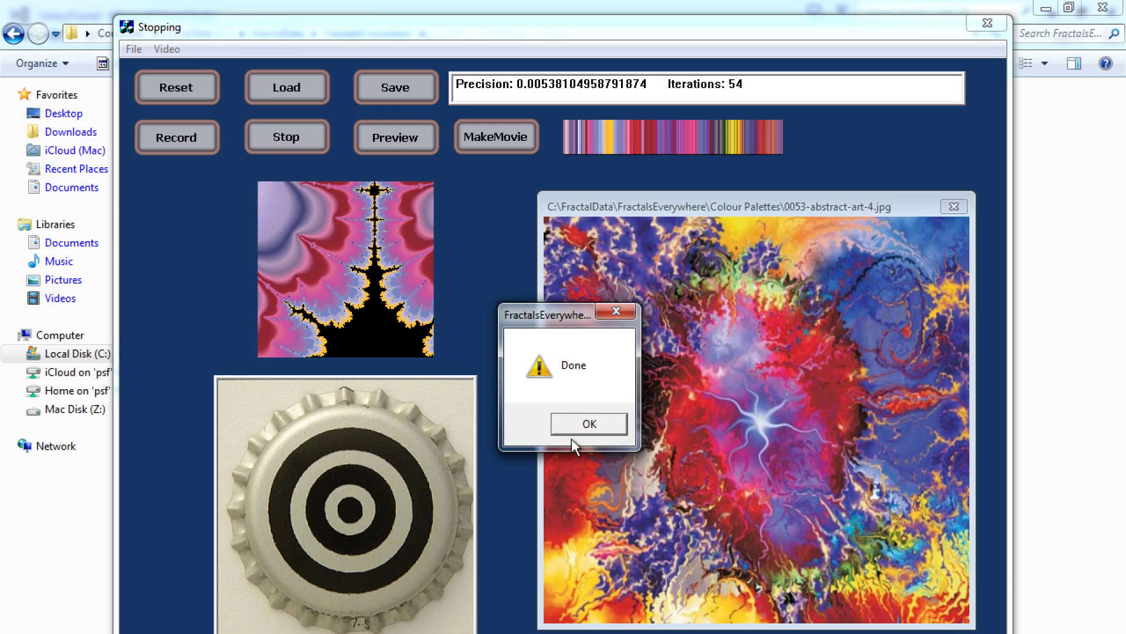
{"action": "left_click", "coordinate": [577, 427]}
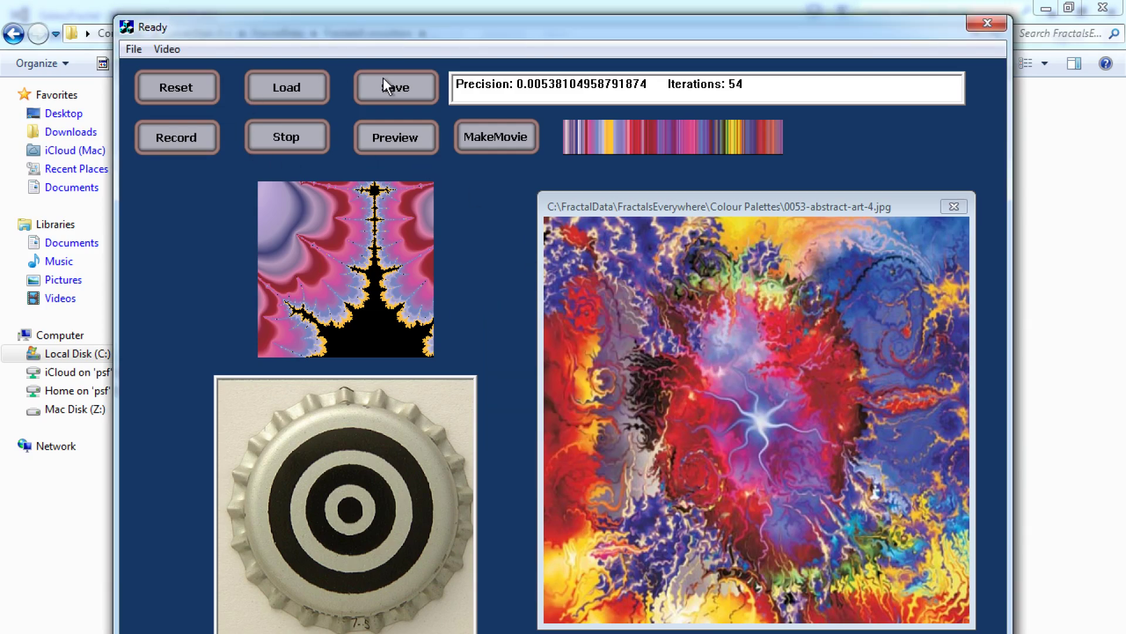
Save the recording as Movie8 in the FractalData folder and start making the movie from it.
{"action": "left_click", "coordinate": [406, 86]}
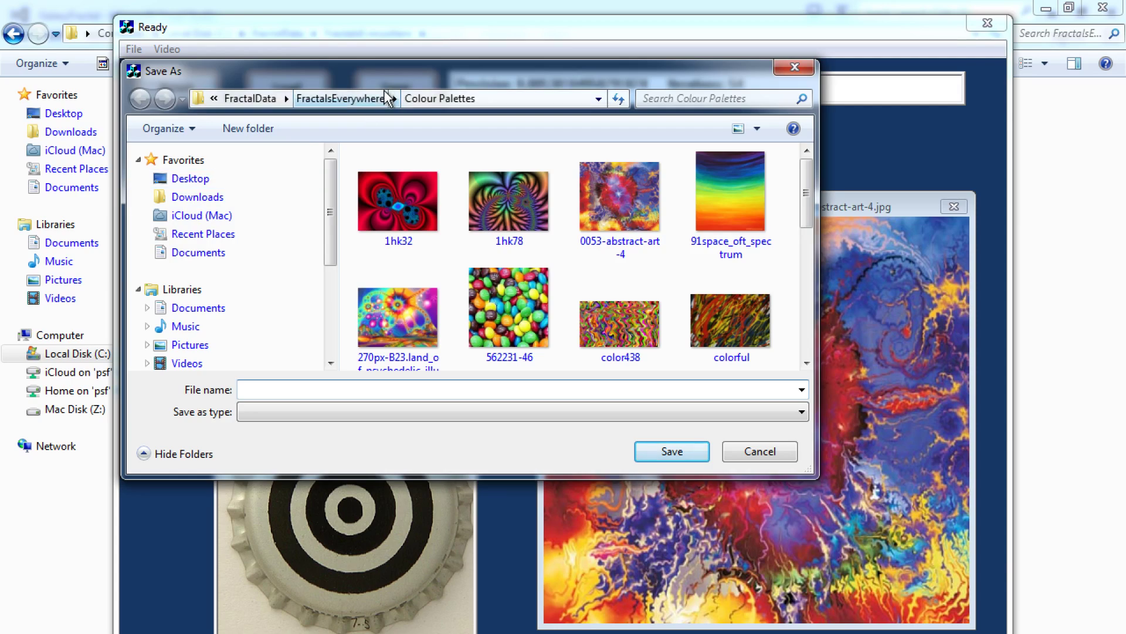
{"action": "left_click", "coordinate": [266, 104]}
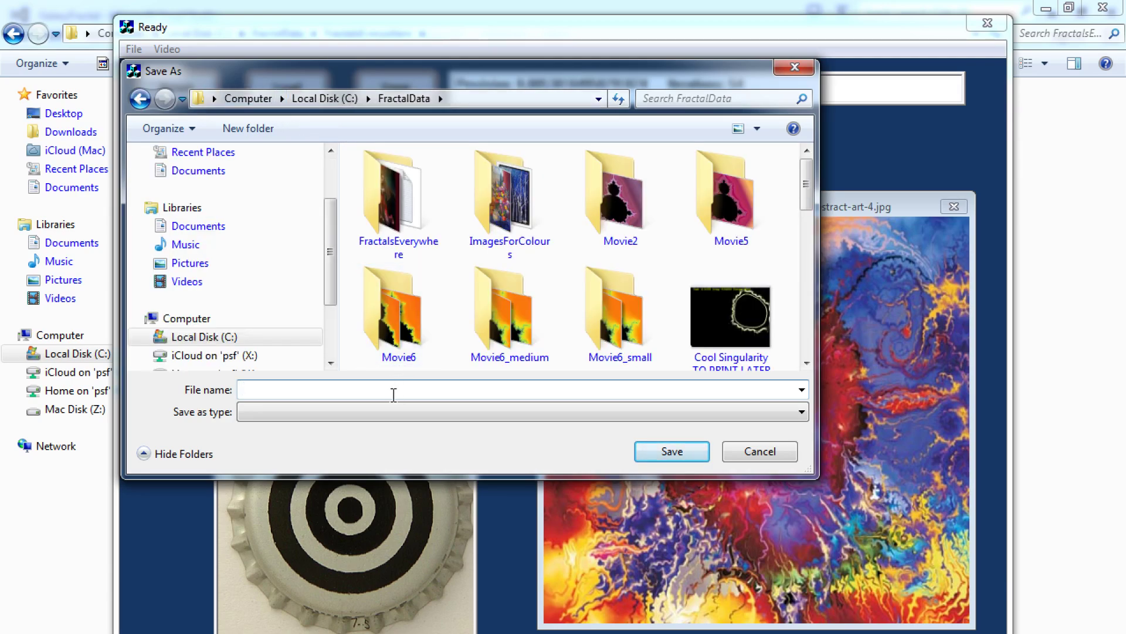
{"action": "type", "text": "Movi"}
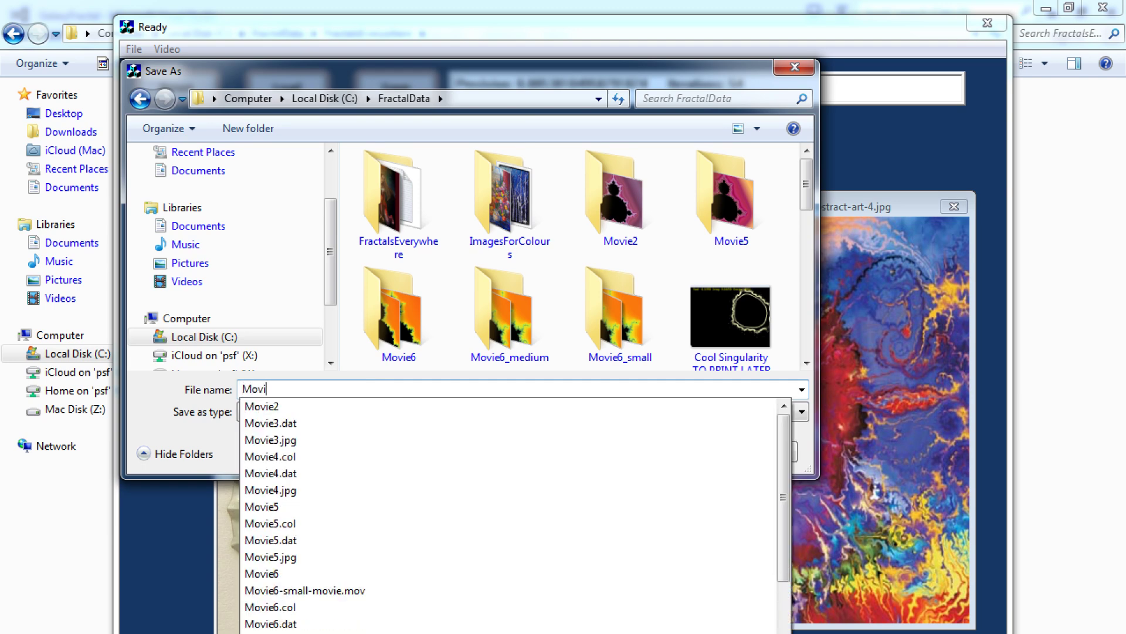
{"action": "type", "text": "e8"}
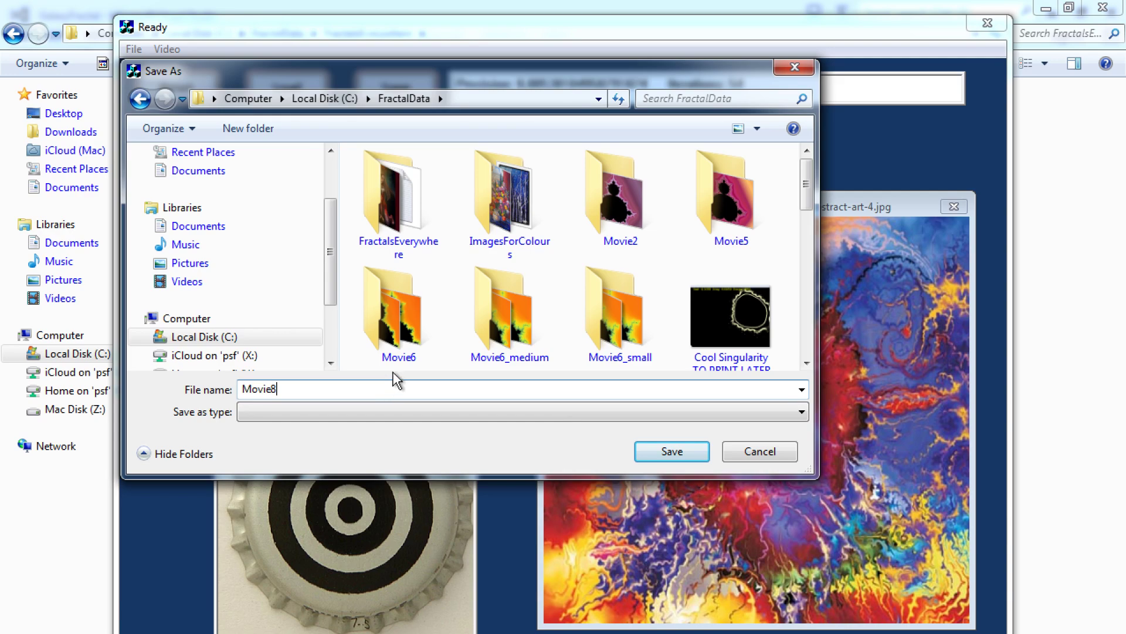
{"action": "left_click", "coordinate": [679, 451]}
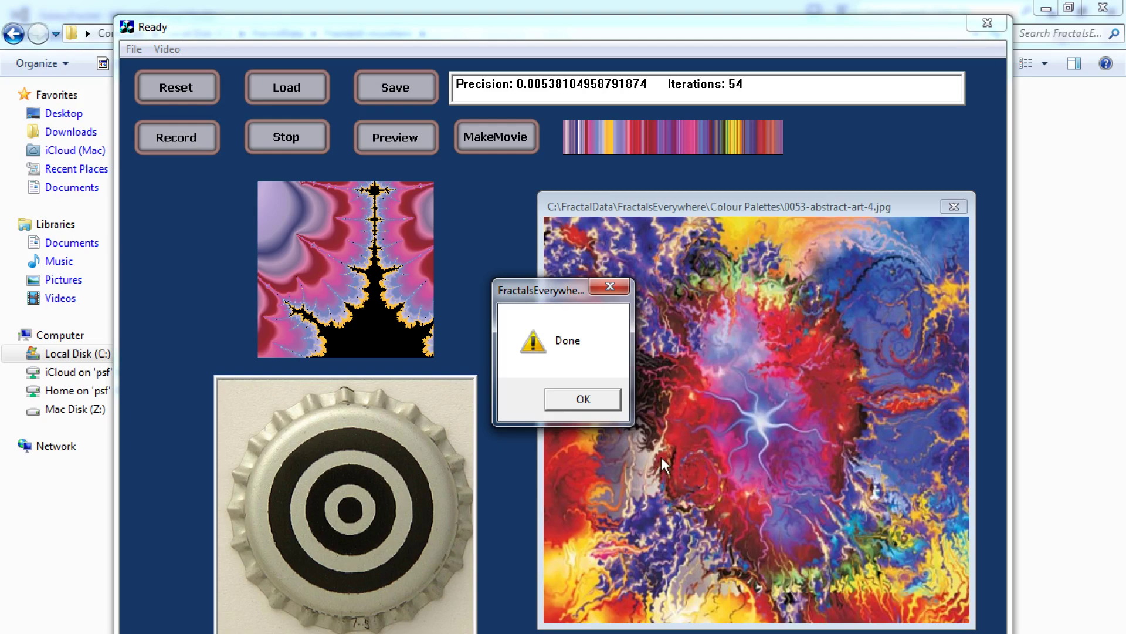
{"action": "left_click", "coordinate": [585, 400]}
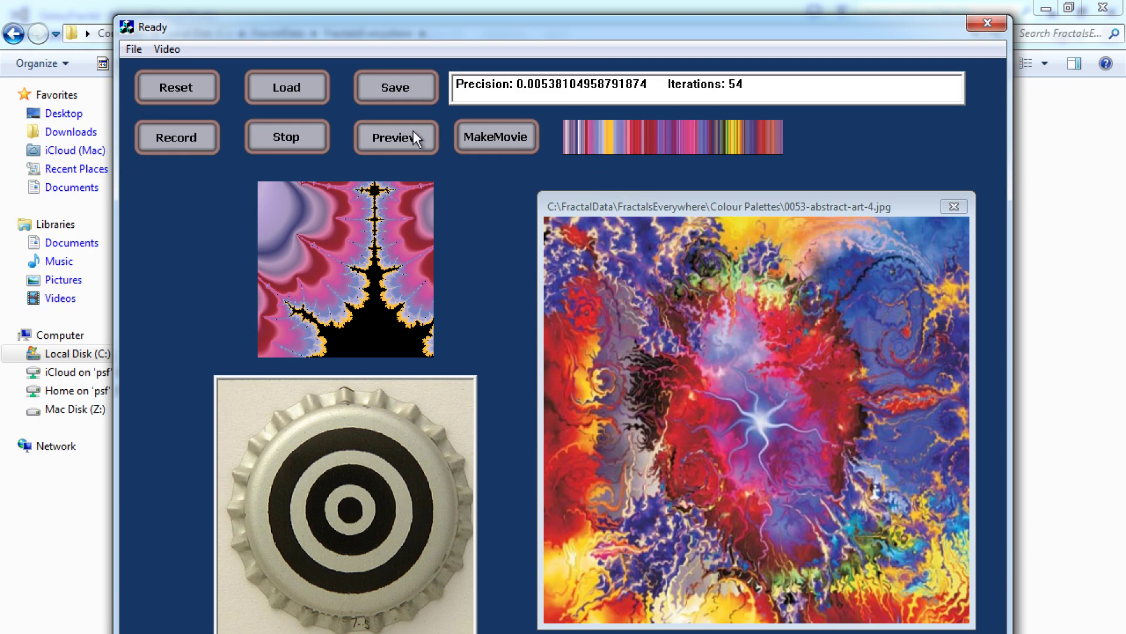
{"action": "left_click", "coordinate": [492, 137]}
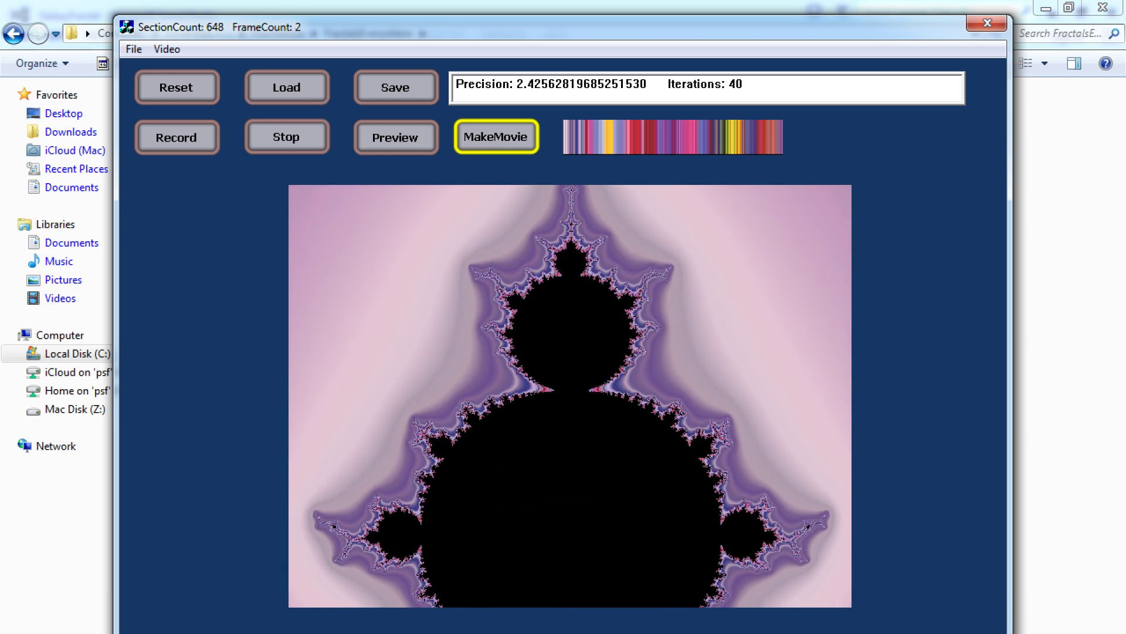
Switch to Windows Explorer and open the Movie8 folder in FractalData to view the rendered frames.
{"action": "left_click", "coordinate": [153, 632]}
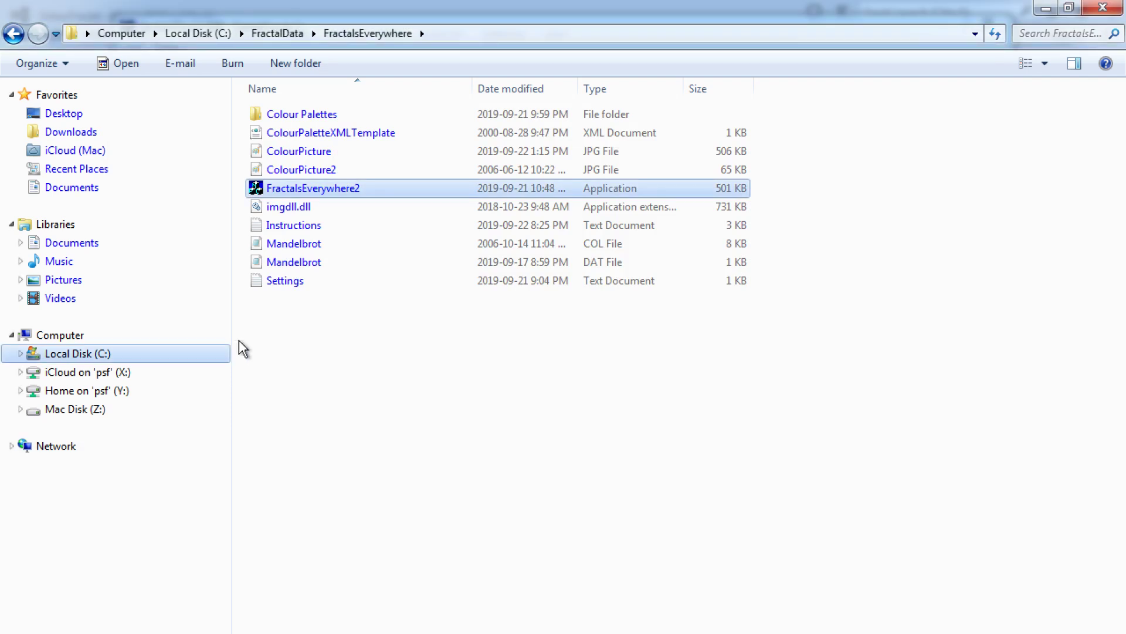
{"action": "left_click", "coordinate": [274, 33]}
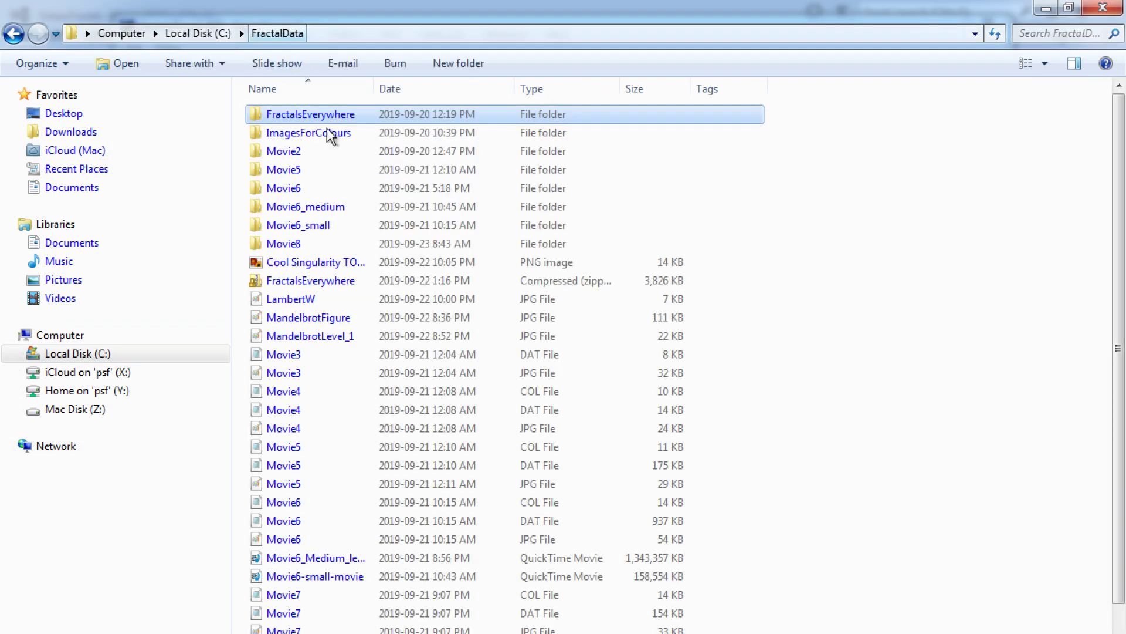
{"action": "left_click", "coordinate": [304, 249]}
{"action": "double_click", "coordinate": [305, 248]}
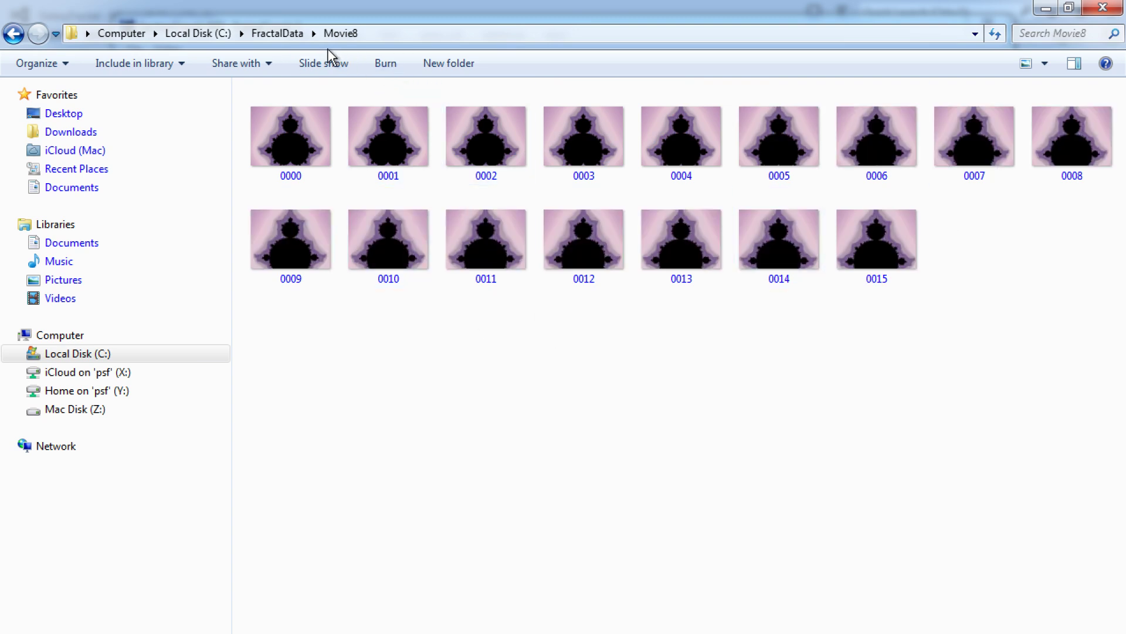
Return to the FractalData folder, view the Movie8 JPG picture in Paint, and close it.
{"action": "left_click", "coordinate": [288, 35]}
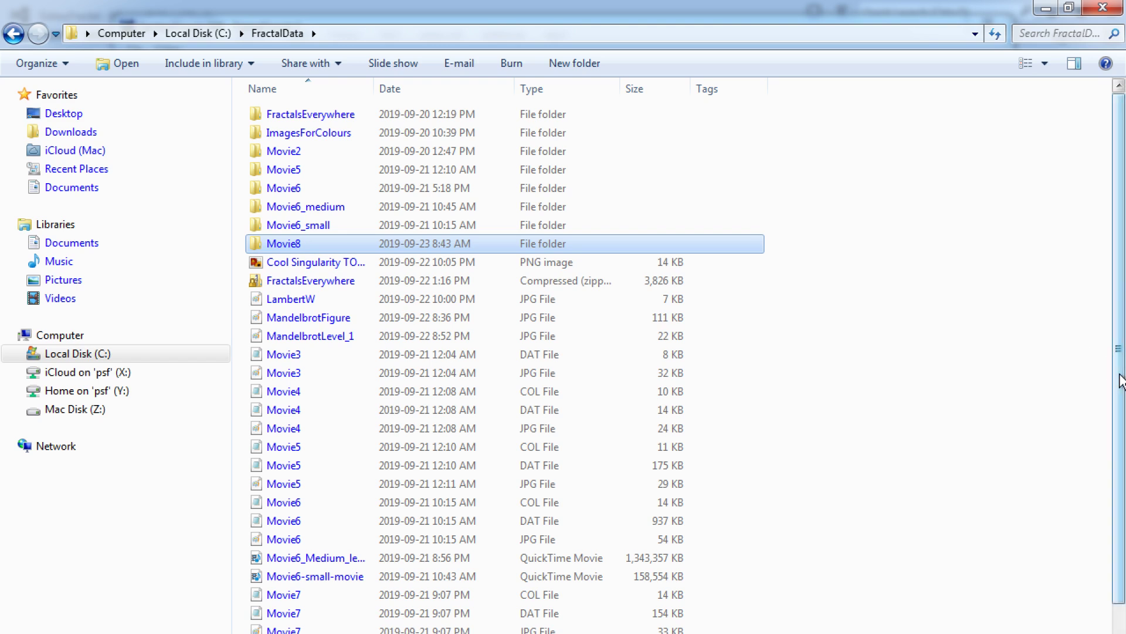
{"action": "left_click_drag", "start_coordinate": [1119, 425], "coordinate": [1120, 458]}
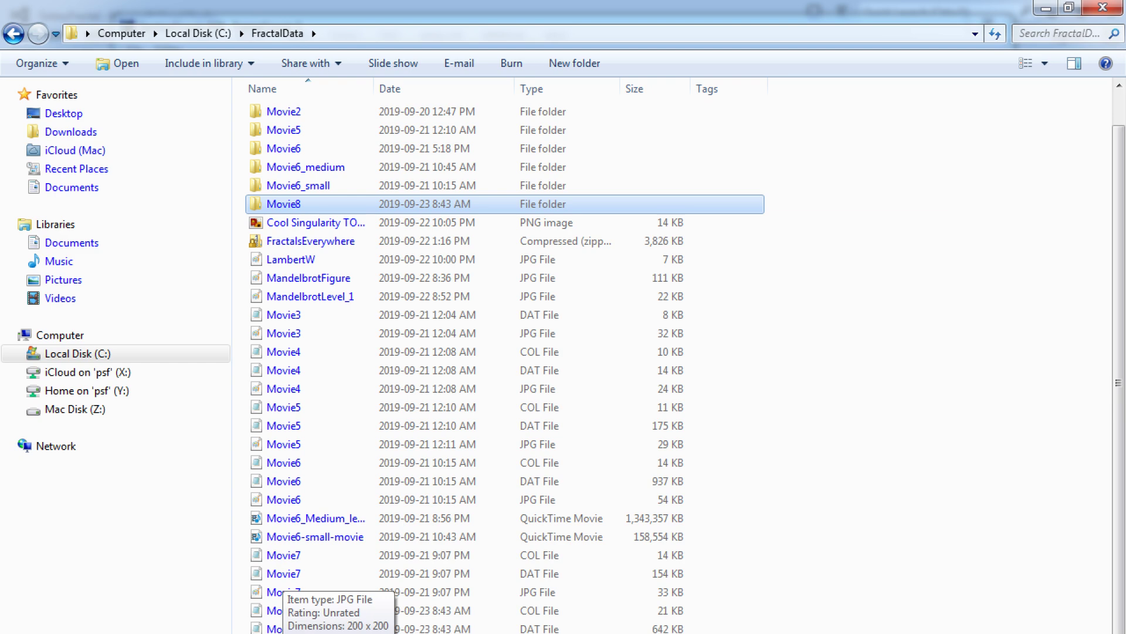
{"action": "double_click", "coordinate": [284, 633]}
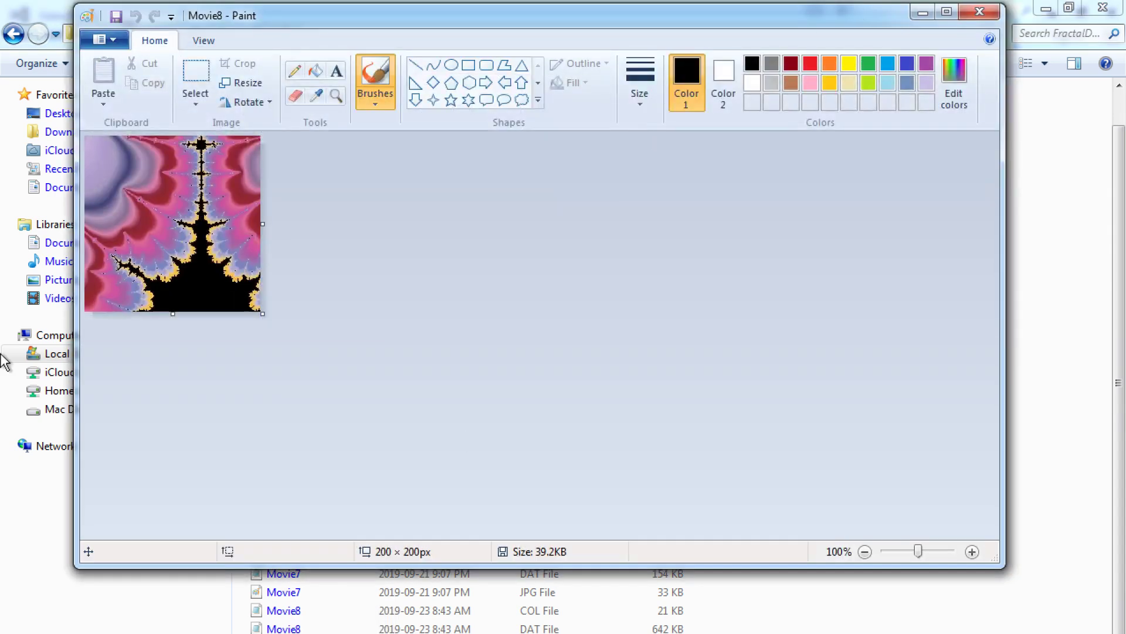
{"action": "left_click", "coordinate": [979, 14]}
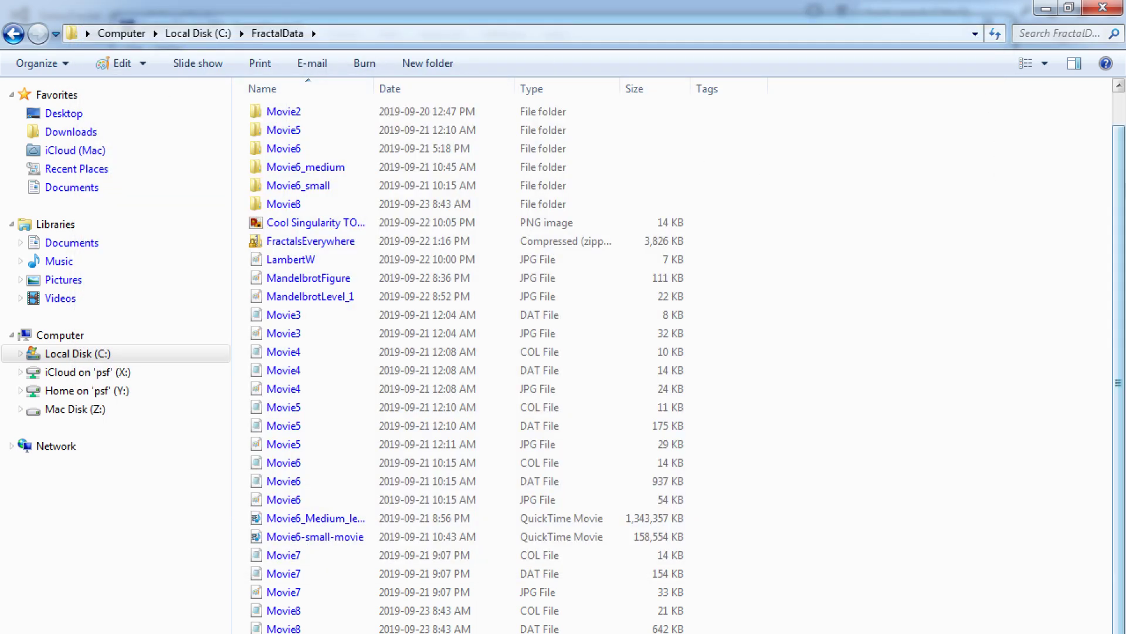
Show the FractalData folder as medium icons, and open the Movie8 folder to browse its rendered frames.
{"action": "left_click", "coordinate": [1043, 62]}
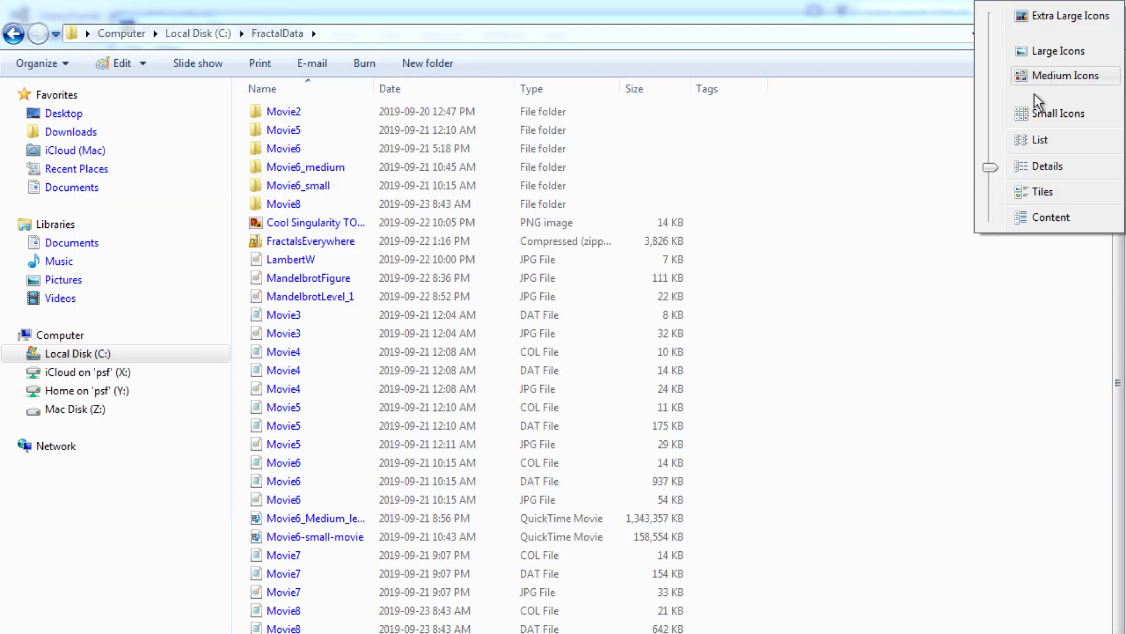
{"action": "left_click", "coordinate": [1062, 79]}
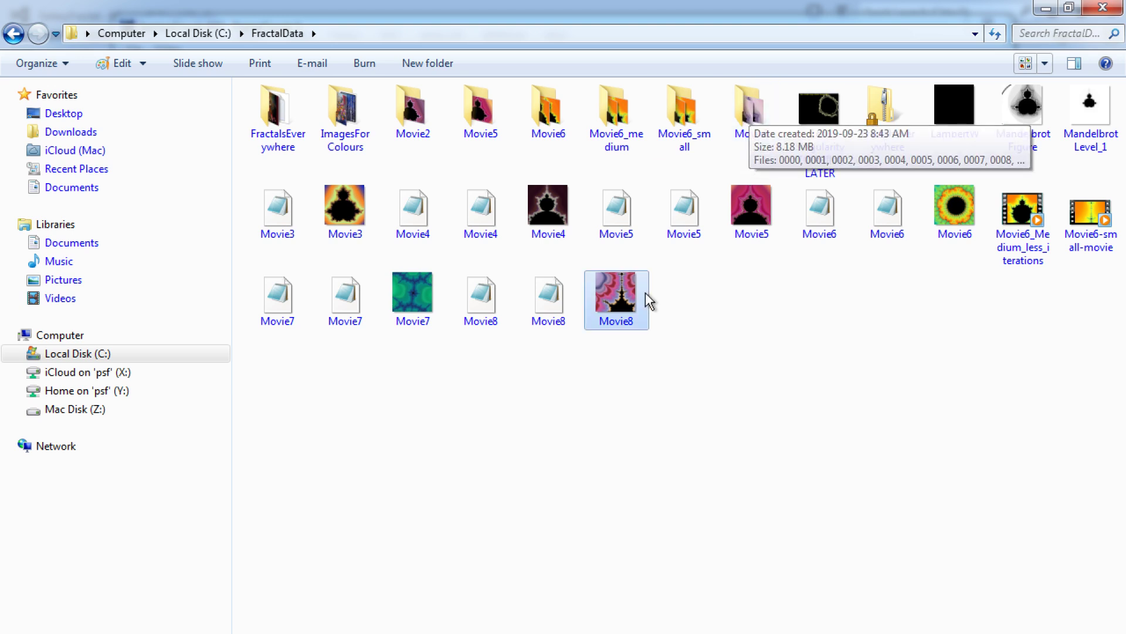
{"action": "left_click", "coordinate": [746, 136]}
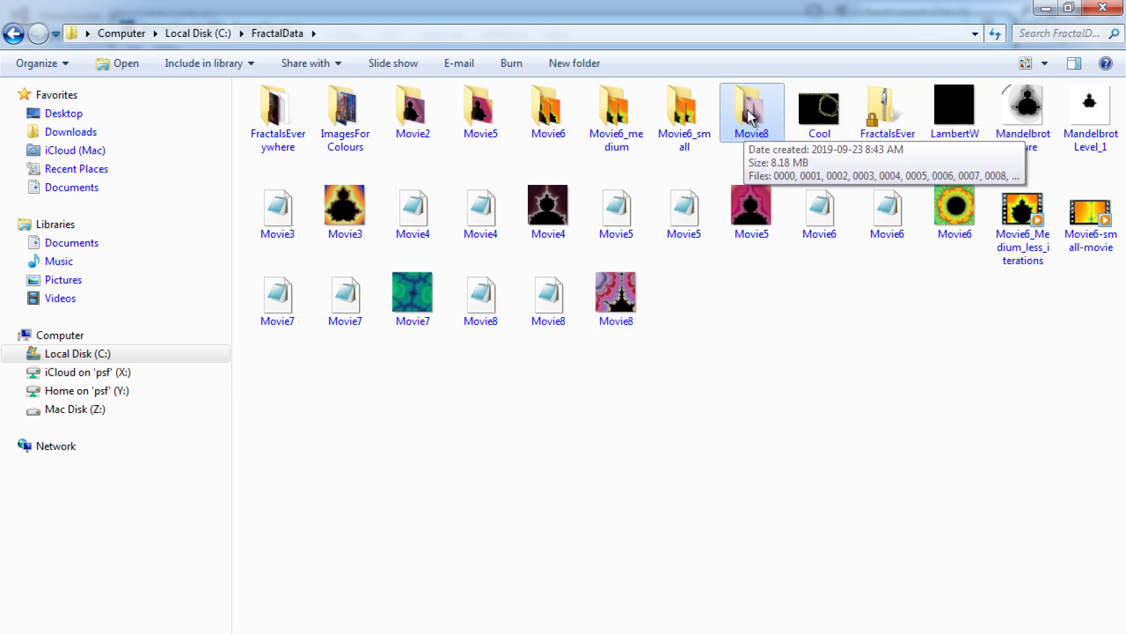
{"action": "double_click", "coordinate": [750, 116]}
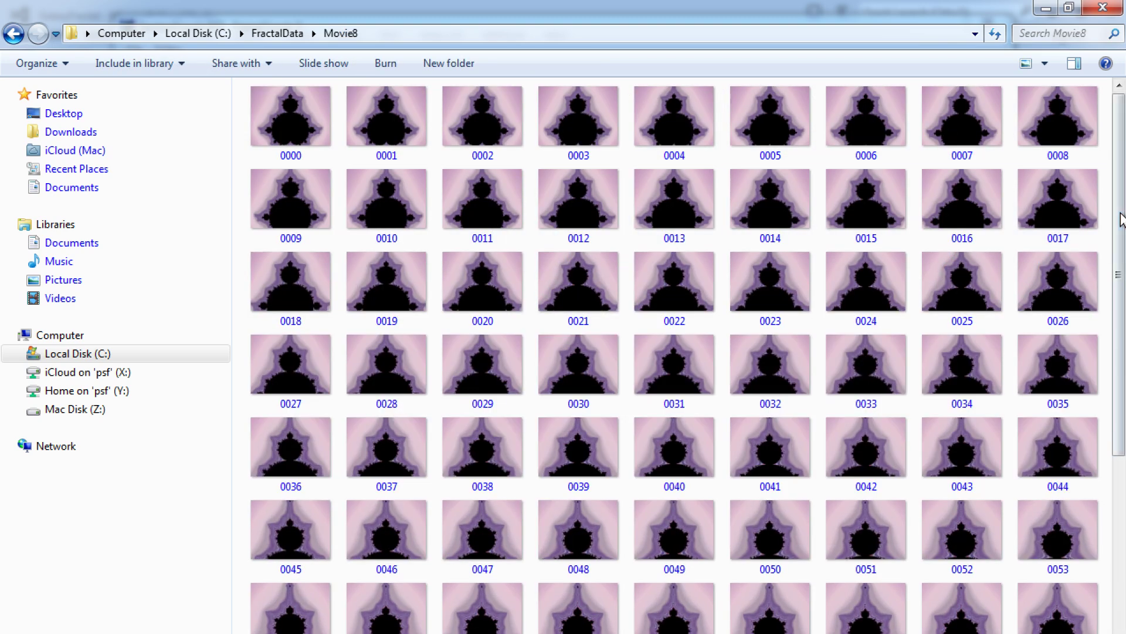
{"action": "left_click_drag", "start_coordinate": [1122, 217], "coordinate": [1123, 406]}
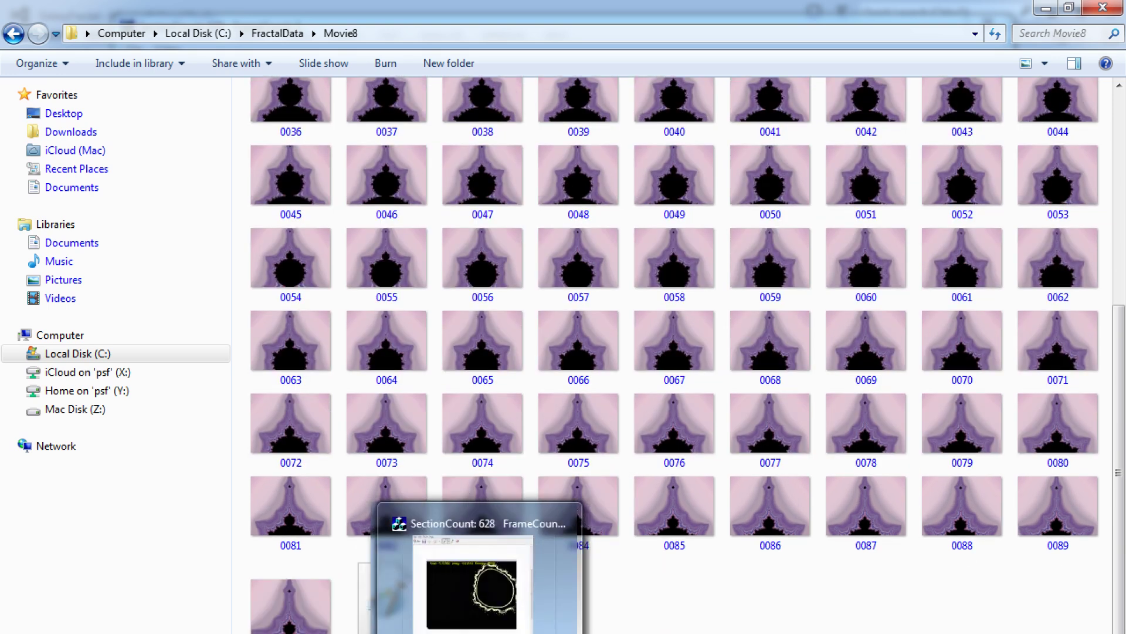
Check the open windows, return to Windows Explorer, and open the FractalsEverywhere folder inside FractalData on Local Disk (C:).
{"action": "left_click", "coordinate": [475, 592]}
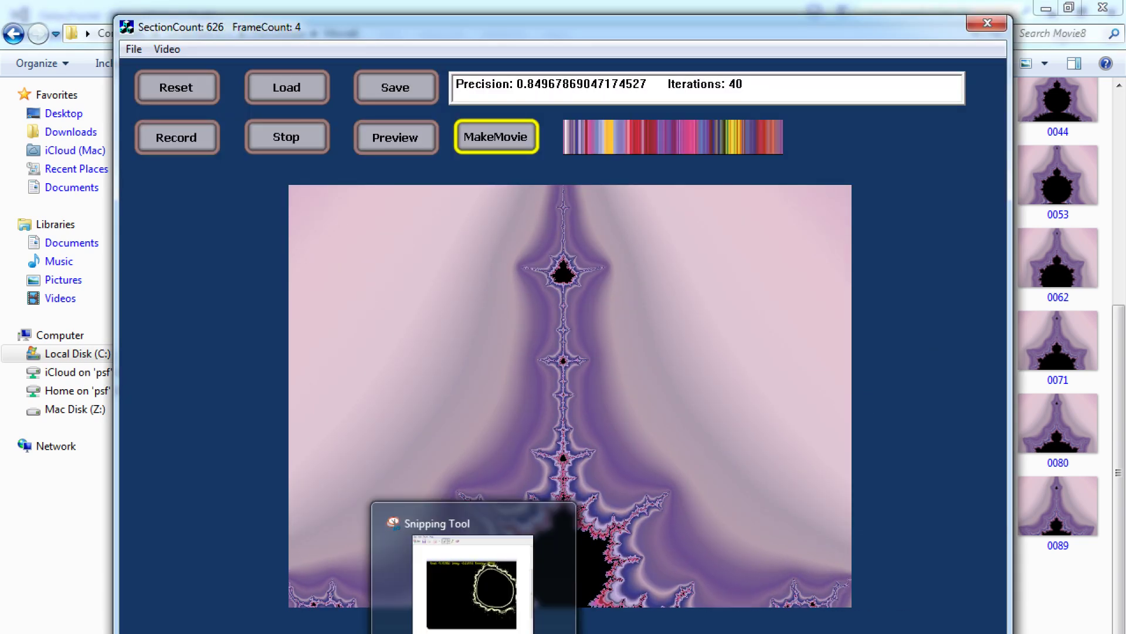
{"action": "left_click", "coordinate": [420, 632]}
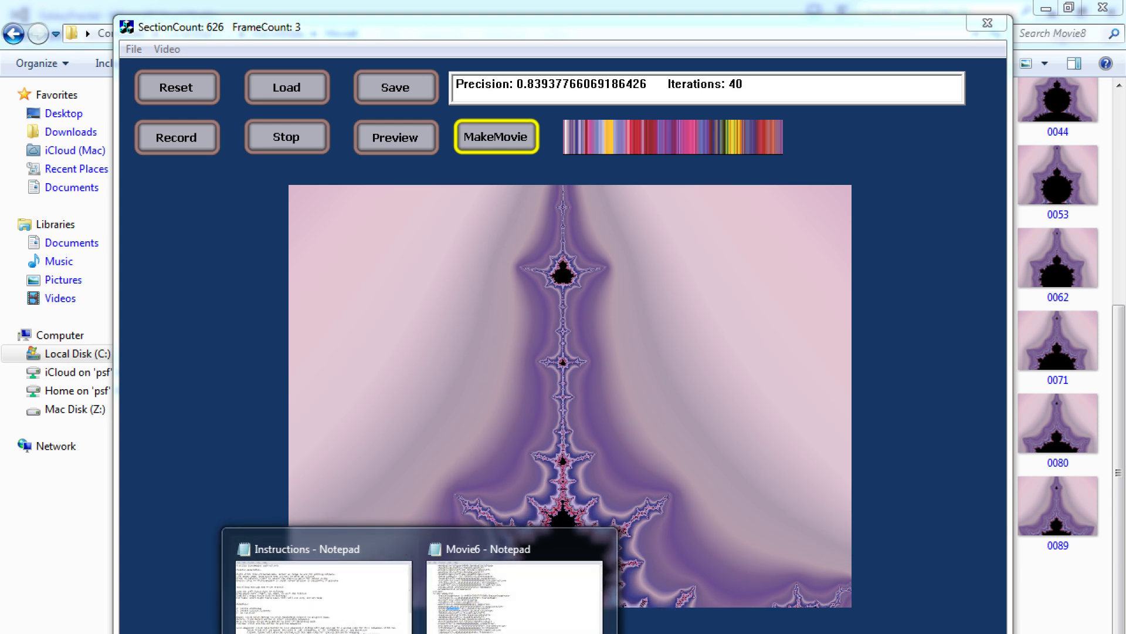
{"action": "left_click", "coordinate": [311, 633]}
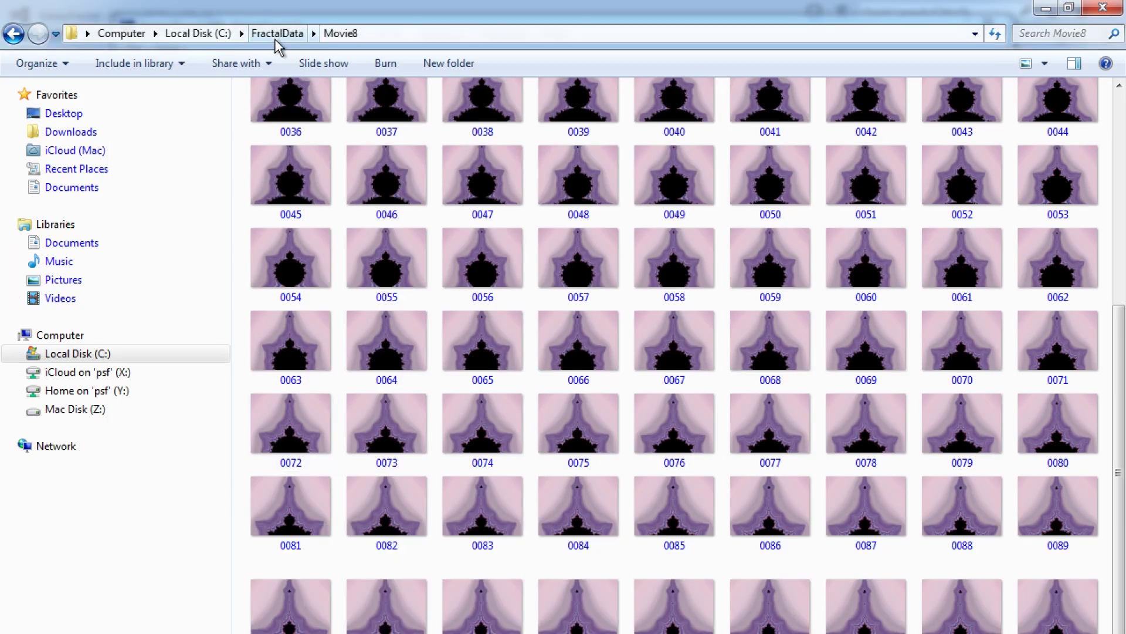
{"action": "left_click", "coordinate": [78, 354]}
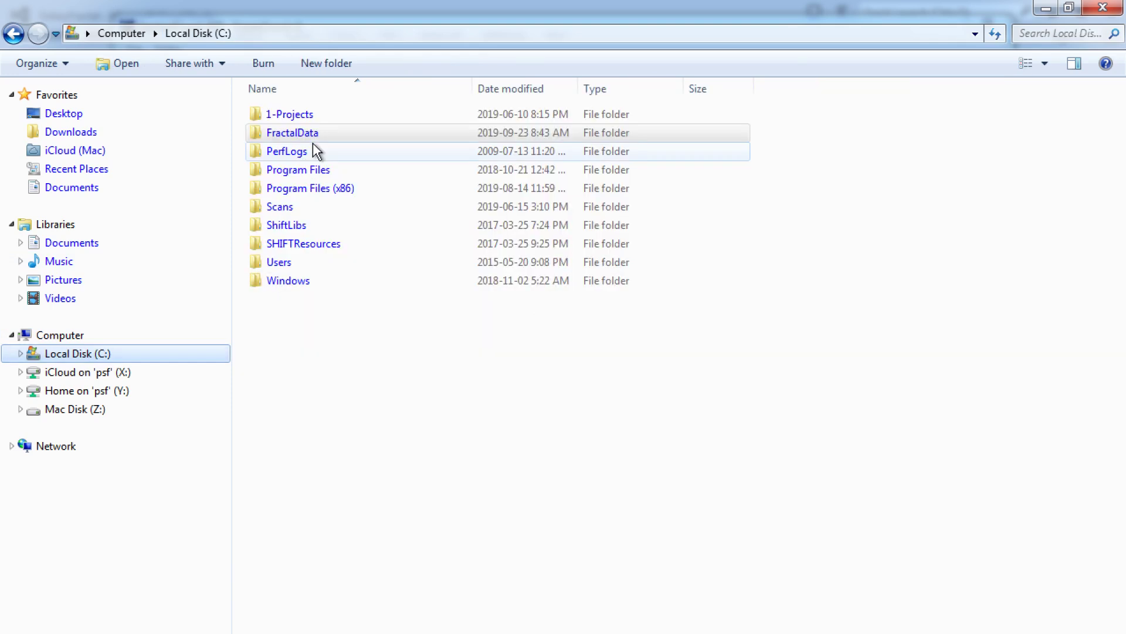
{"action": "double_click", "coordinate": [305, 134]}
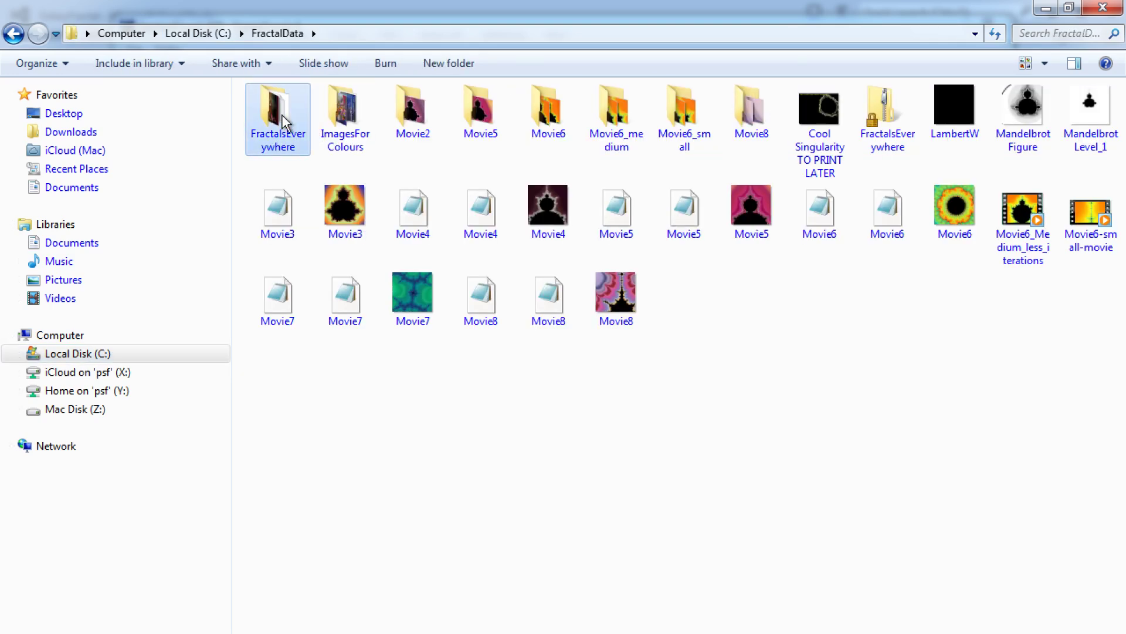
{"action": "double_click", "coordinate": [288, 125]}
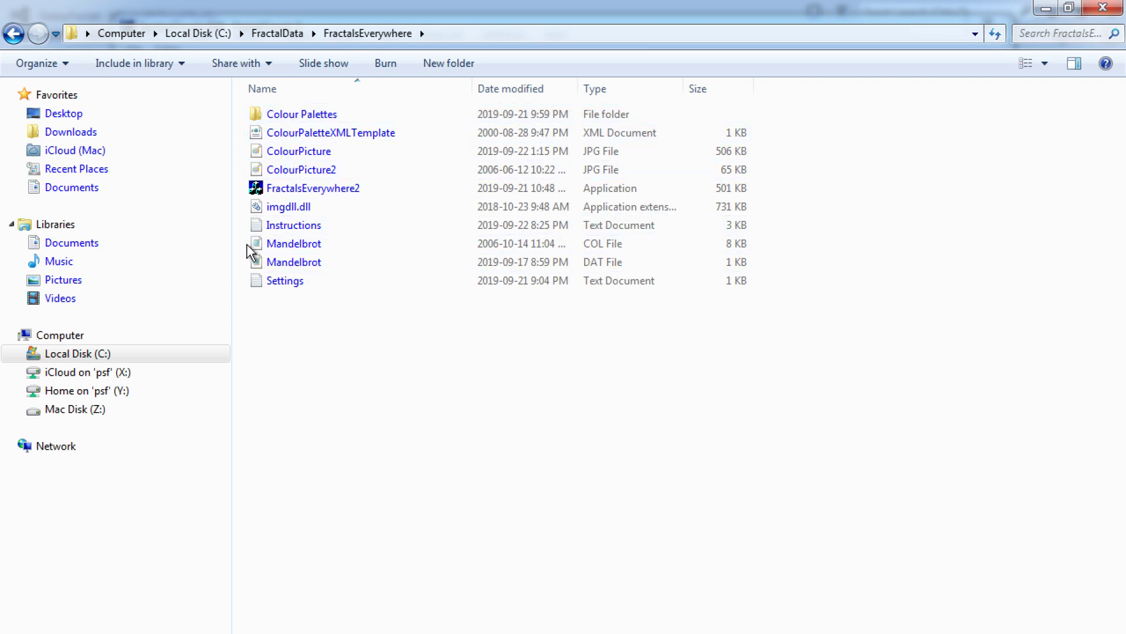
Check the FractalsEverywhere2 application's file details and open the Settings text file in Notepad to read it.
{"action": "left_click", "coordinate": [302, 191]}
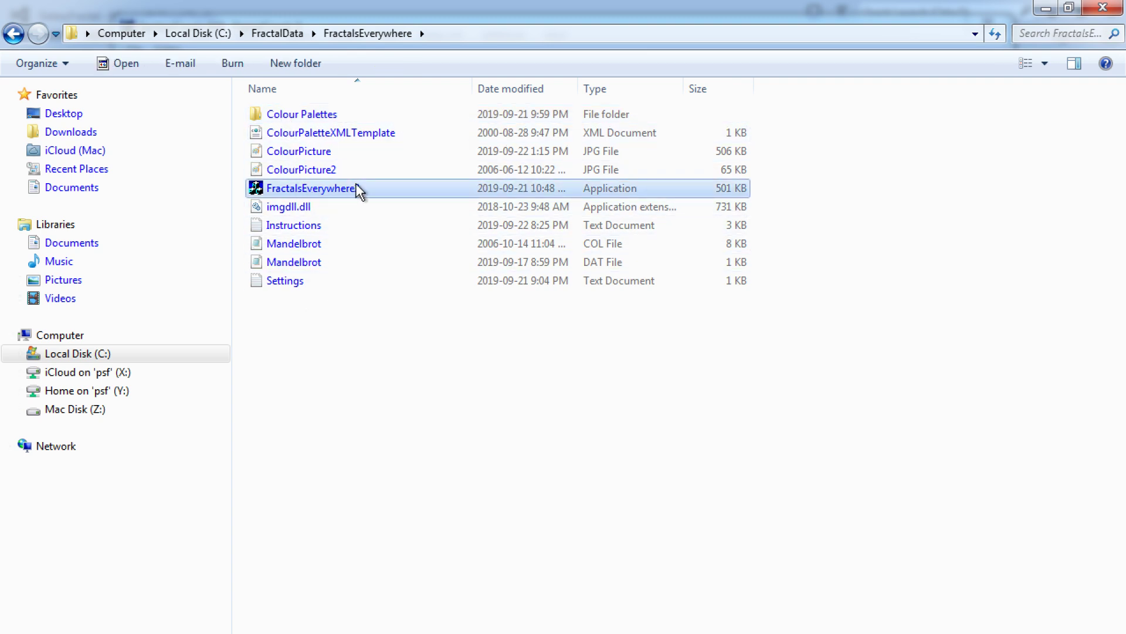
{"action": "mouse_move", "coordinate": [352, 192]}
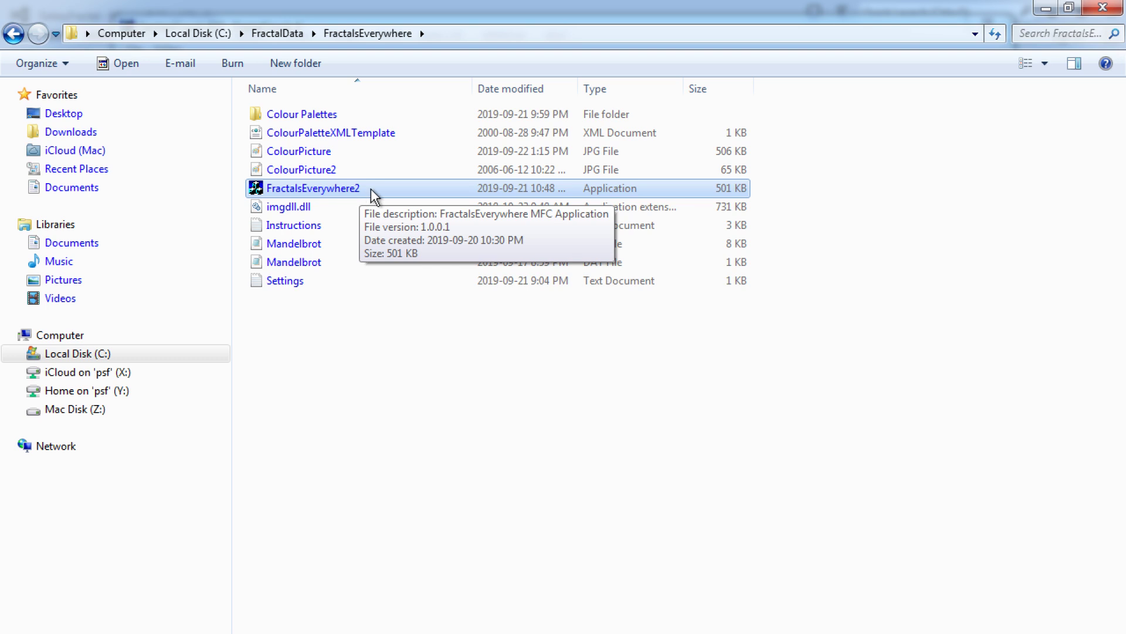
{"action": "double_click", "coordinate": [287, 282]}
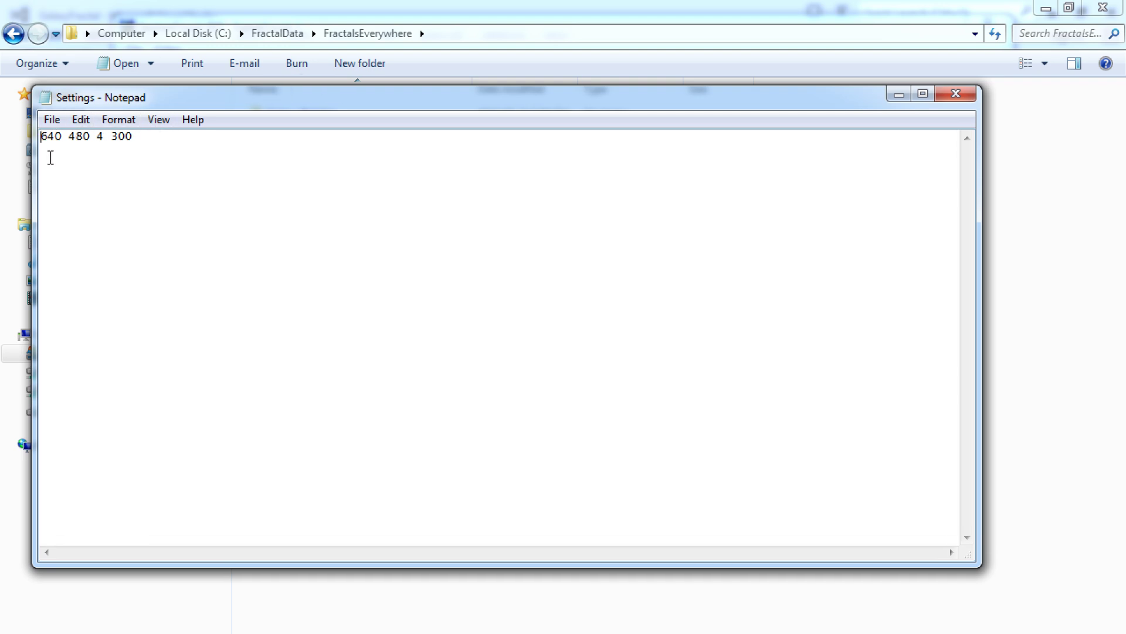
{"action": "left_click_drag", "start_coordinate": [319, 99], "coordinate": [392, 97]}
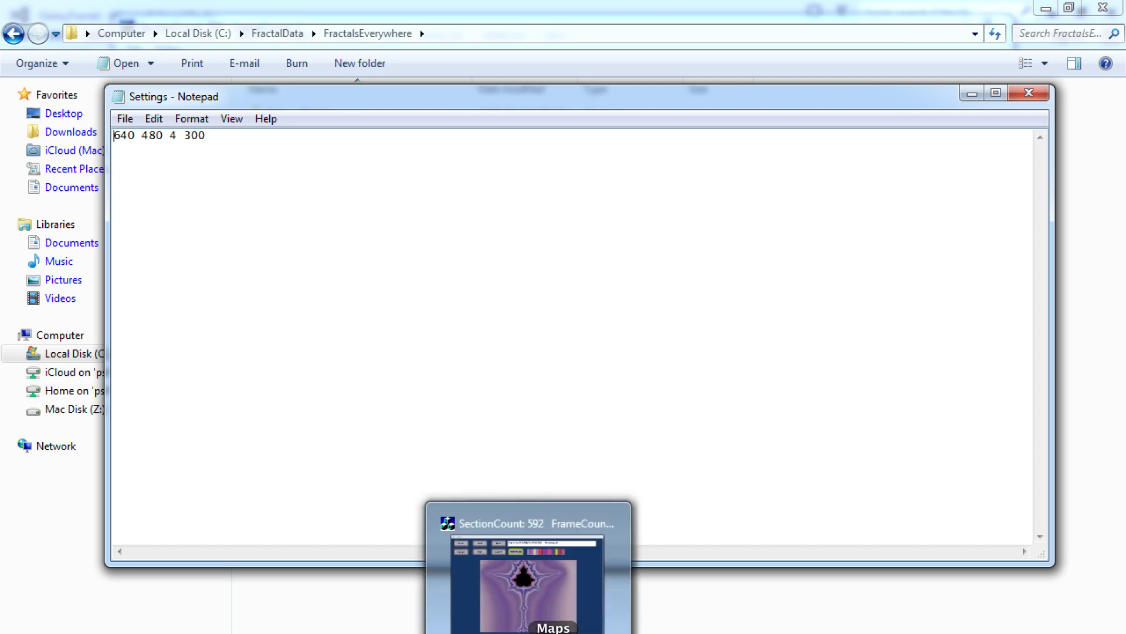
Switch to the FractalsEverywhere program, stop the movie rendering, and dismiss the completion message.
{"action": "left_click", "coordinate": [528, 578]}
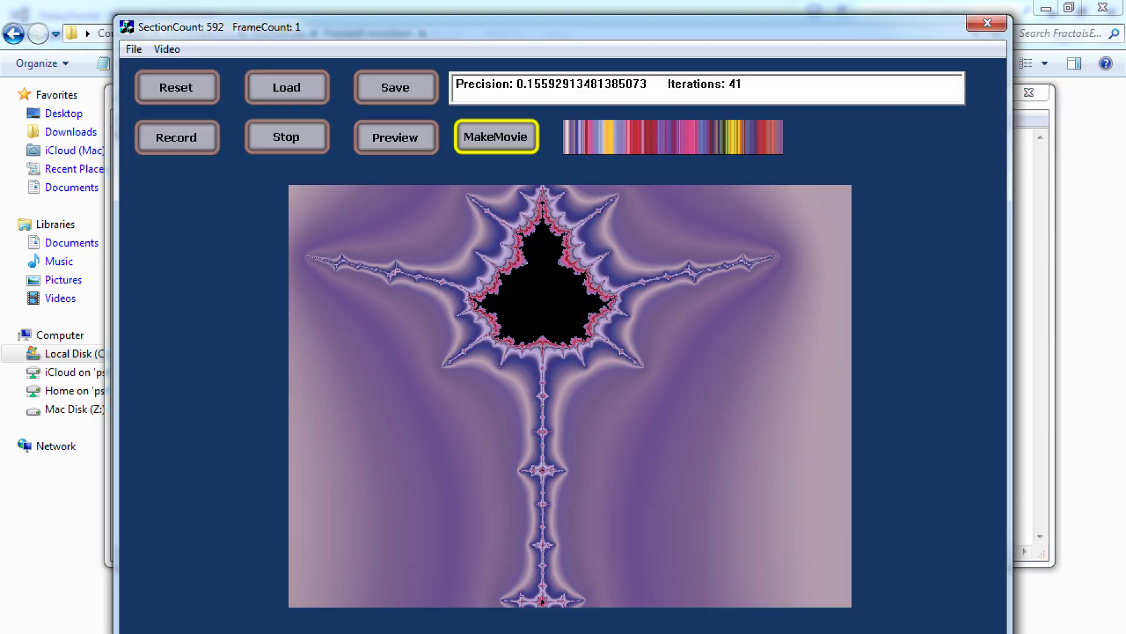
{"action": "left_click", "coordinate": [284, 136]}
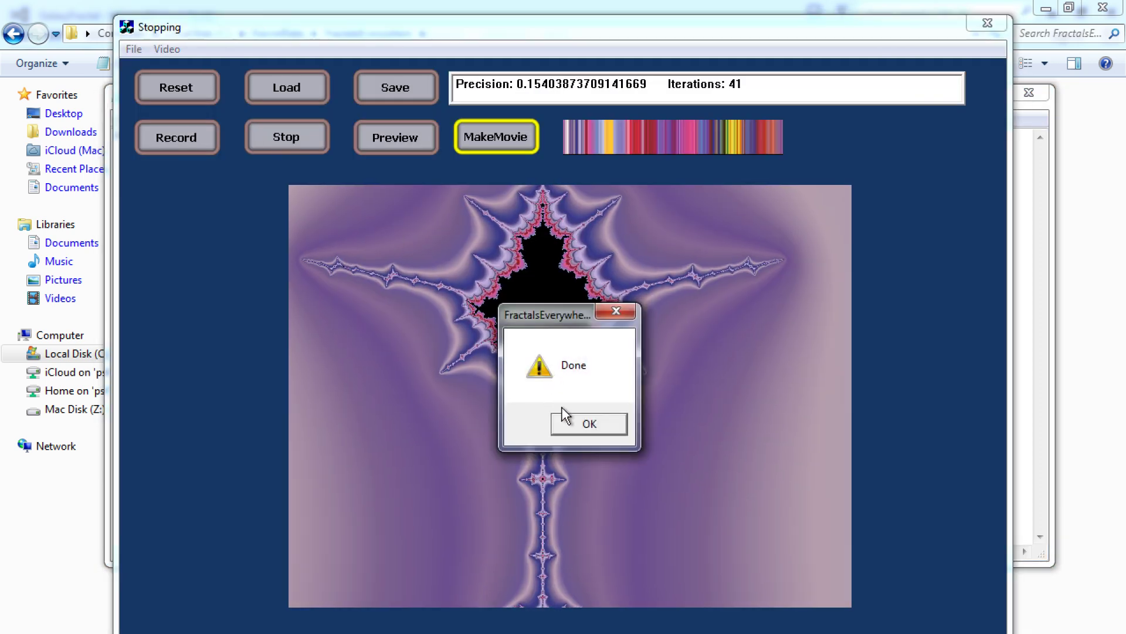
{"action": "left_click", "coordinate": [586, 421]}
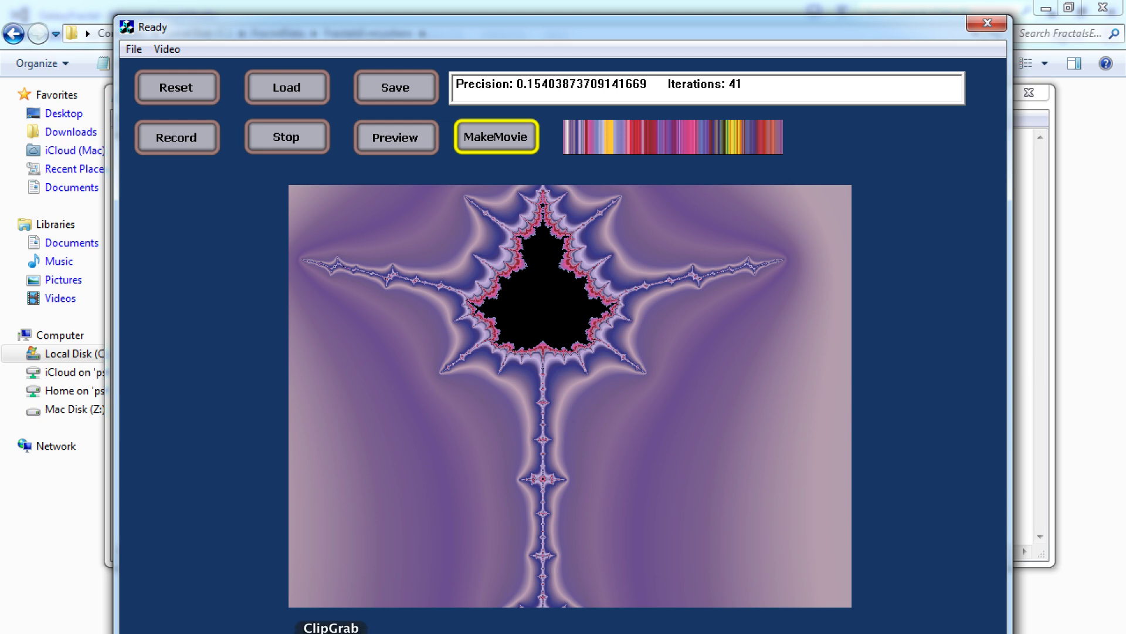
Switch to QuickTime Player 7 on the Mac and start opening an image sequence.
{"action": "mouse_move", "coordinate": [346, 630]}
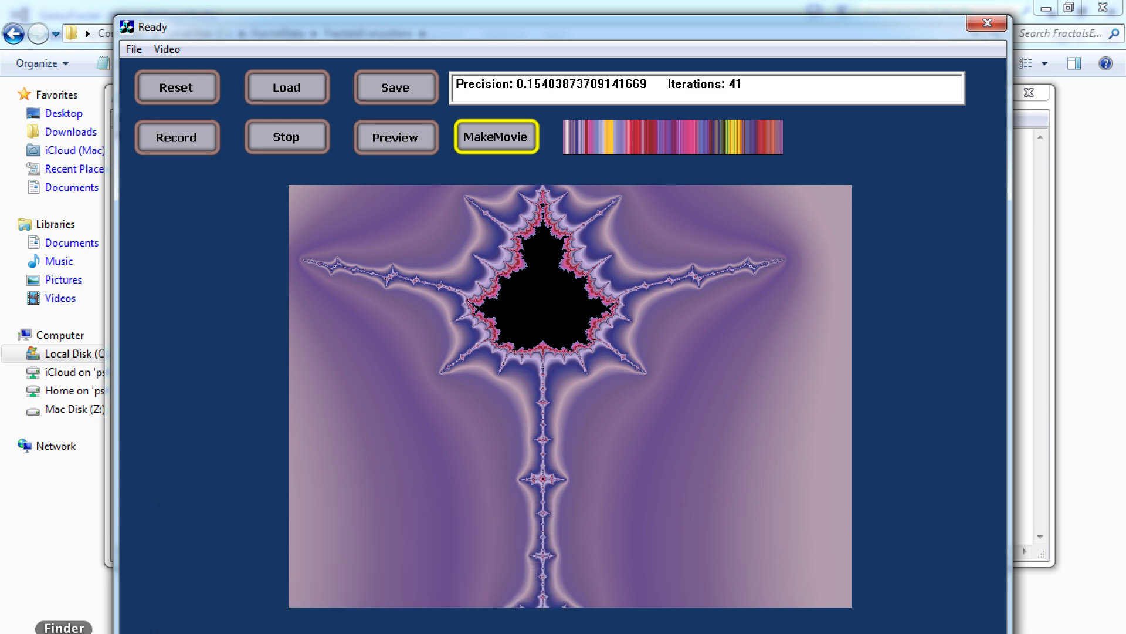
{"action": "left_click", "coordinate": [64, 631]}
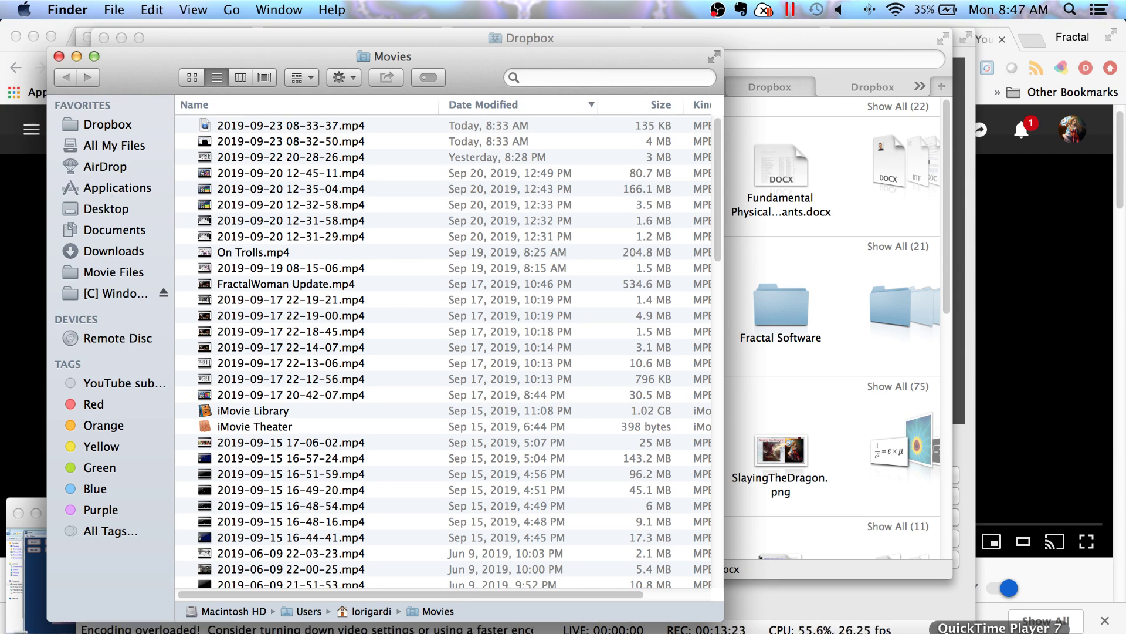
{"action": "left_click", "coordinate": [1000, 631]}
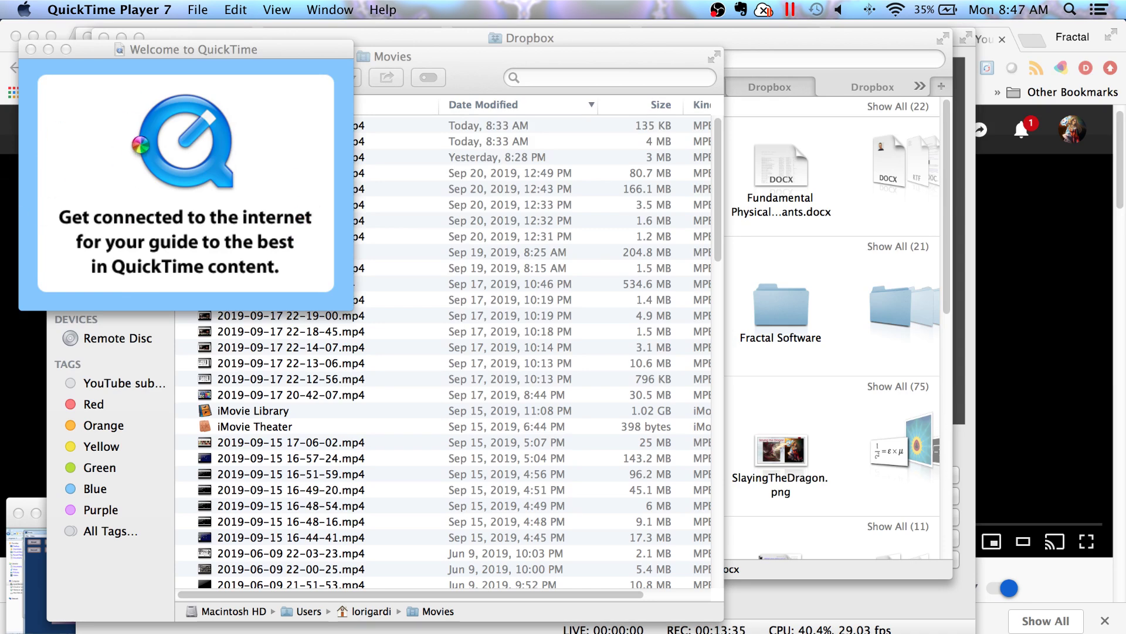
{"action": "left_click", "coordinate": [198, 13]}
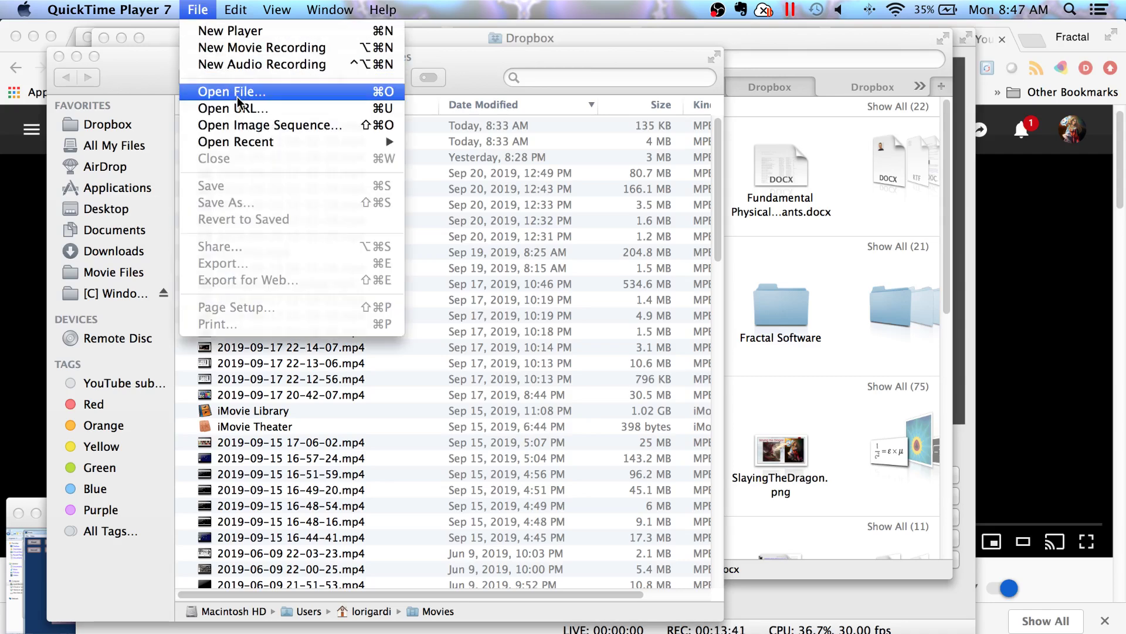
{"action": "left_click", "coordinate": [249, 125]}
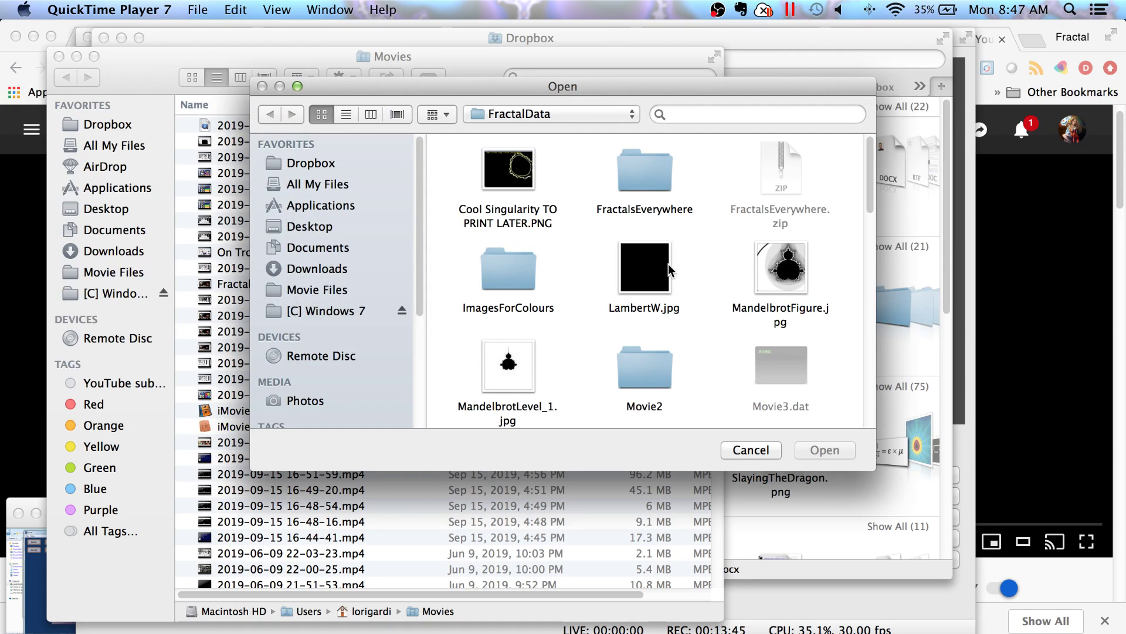
{"action": "left_click_drag", "start_coordinate": [866, 190], "coordinate": [869, 274]}
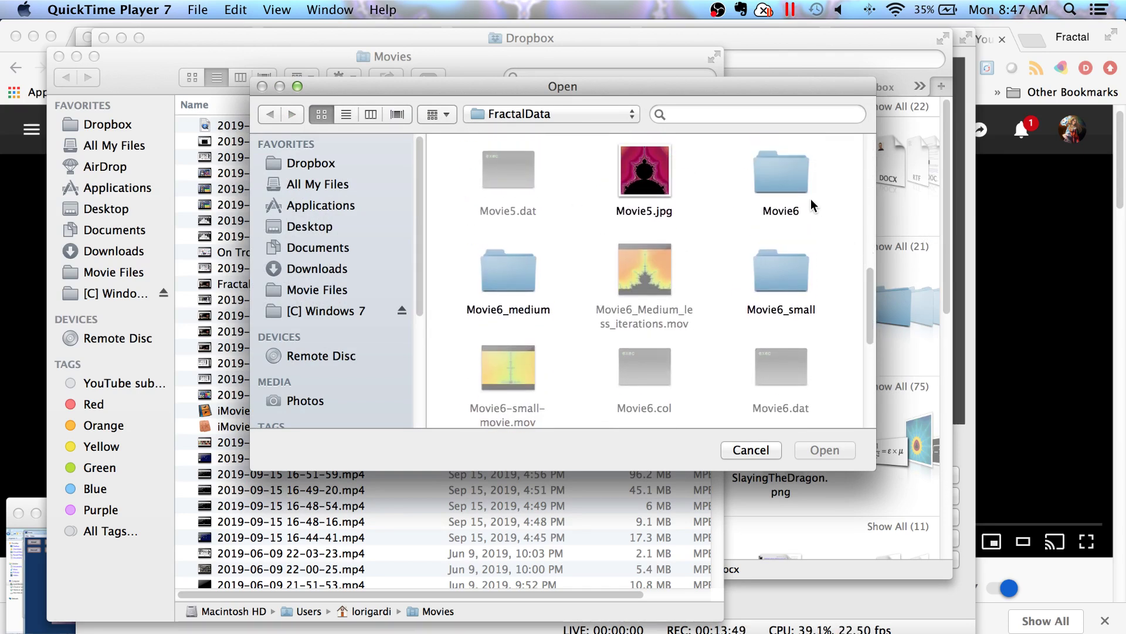
{"action": "left_click", "coordinate": [793, 178]}
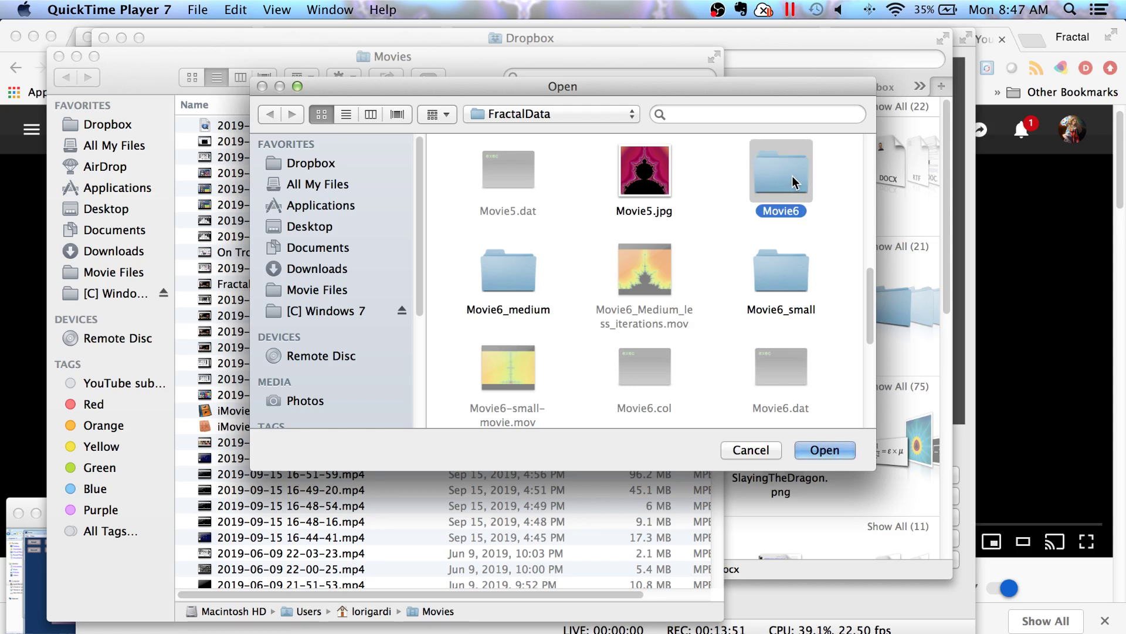
{"action": "double_click", "coordinate": [792, 175]}
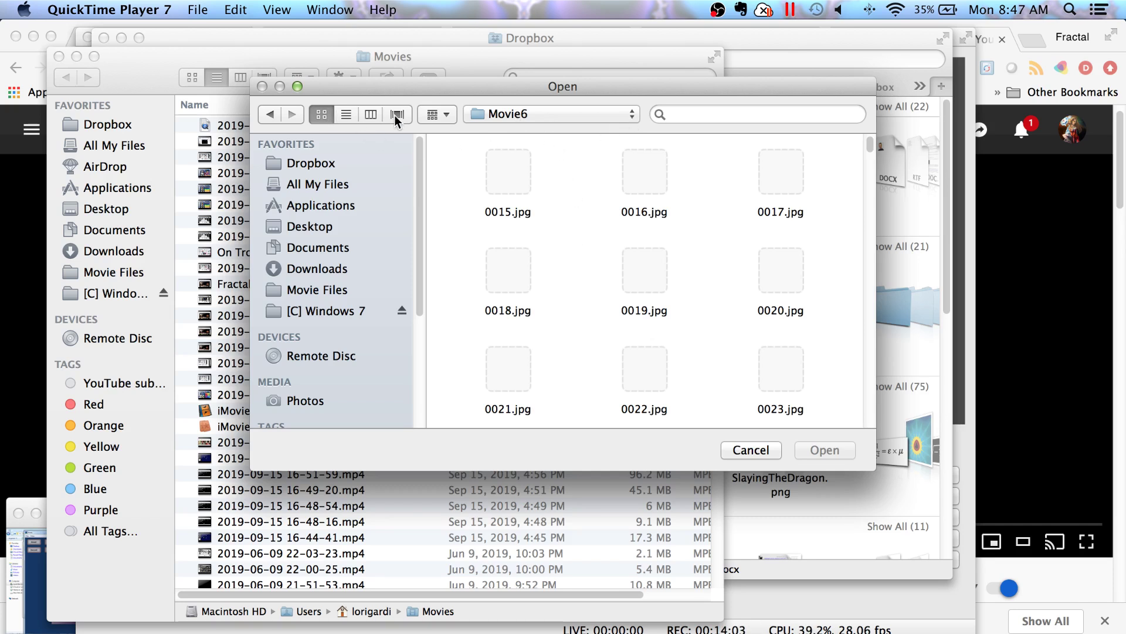
{"action": "left_click", "coordinate": [540, 114]}
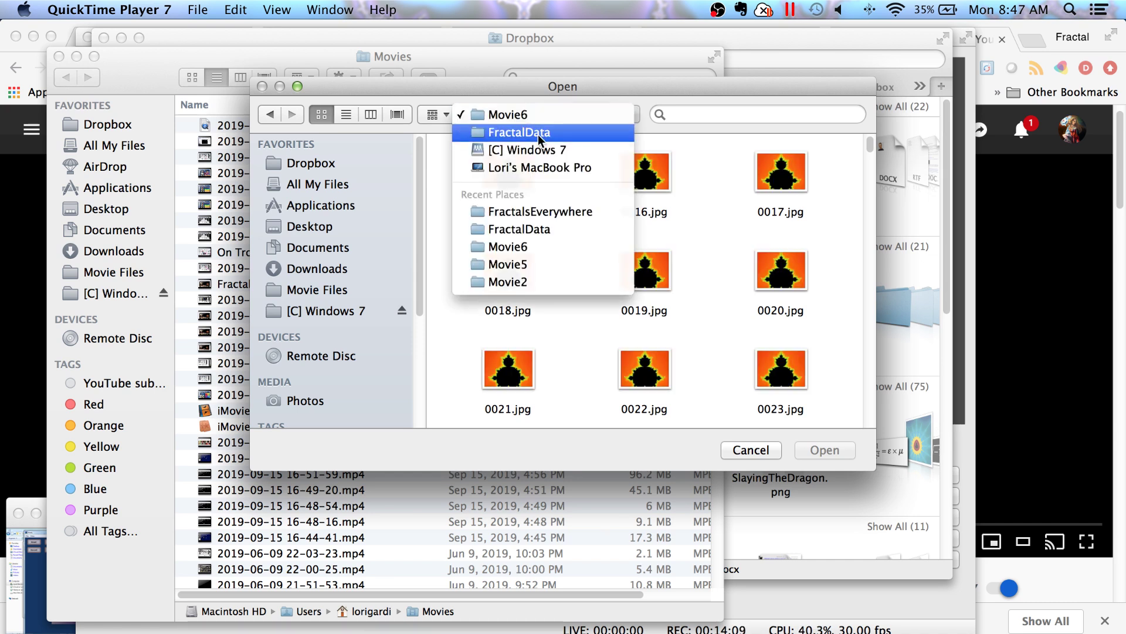
{"action": "left_click", "coordinate": [537, 133]}
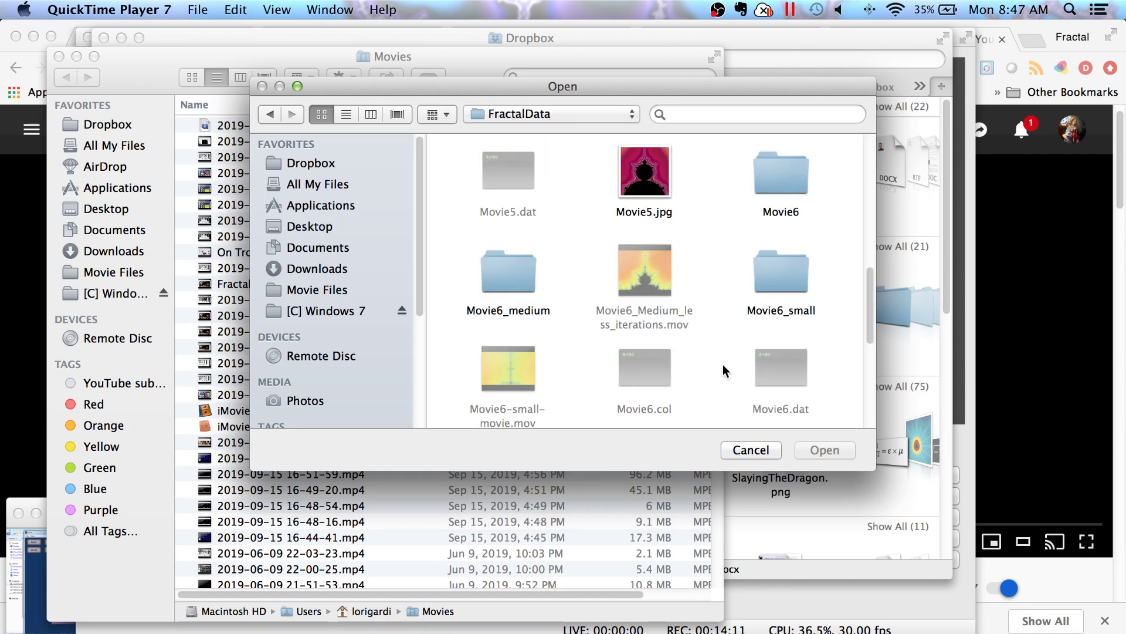
Open the image sequence from the Movie8 folder, starting with frame 0000.jpg.
{"action": "scroll", "coordinate": [739, 358], "scroll_direction": "up", "scroll_amount": 5}
{"action": "scroll", "coordinate": [758, 343], "scroll_direction": "down", "scroll_amount": 5}
{"action": "double_click", "coordinate": [647, 265]}
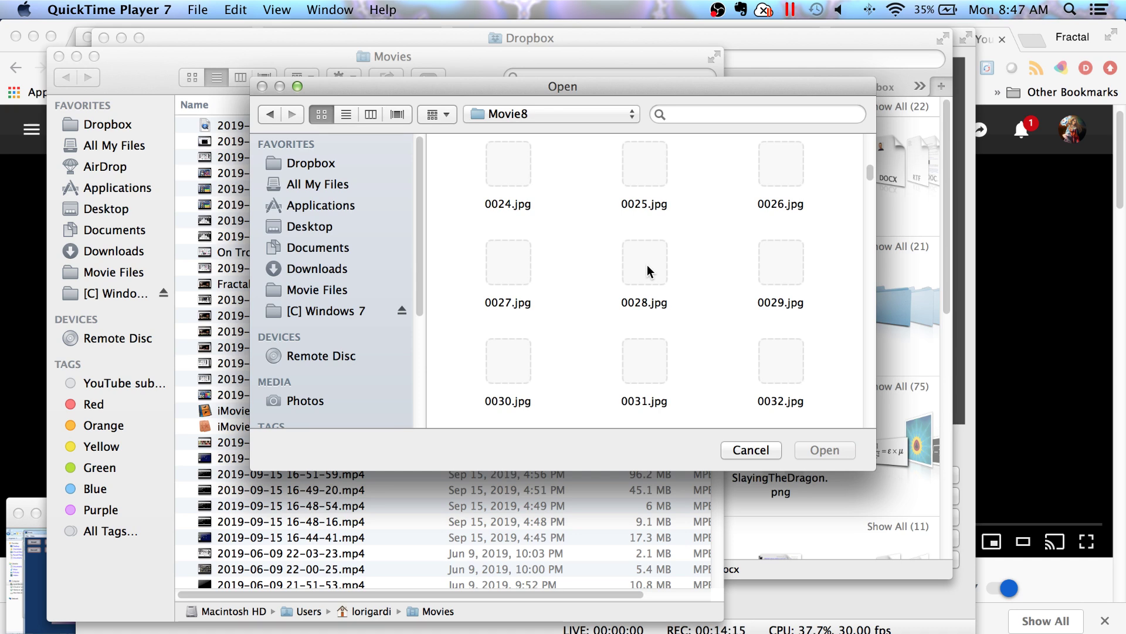
{"action": "scroll", "coordinate": [525, 212], "scroll_direction": "down", "scroll_amount": 5}
{"action": "scroll", "coordinate": [524, 214], "scroll_direction": "up", "scroll_amount": 15}
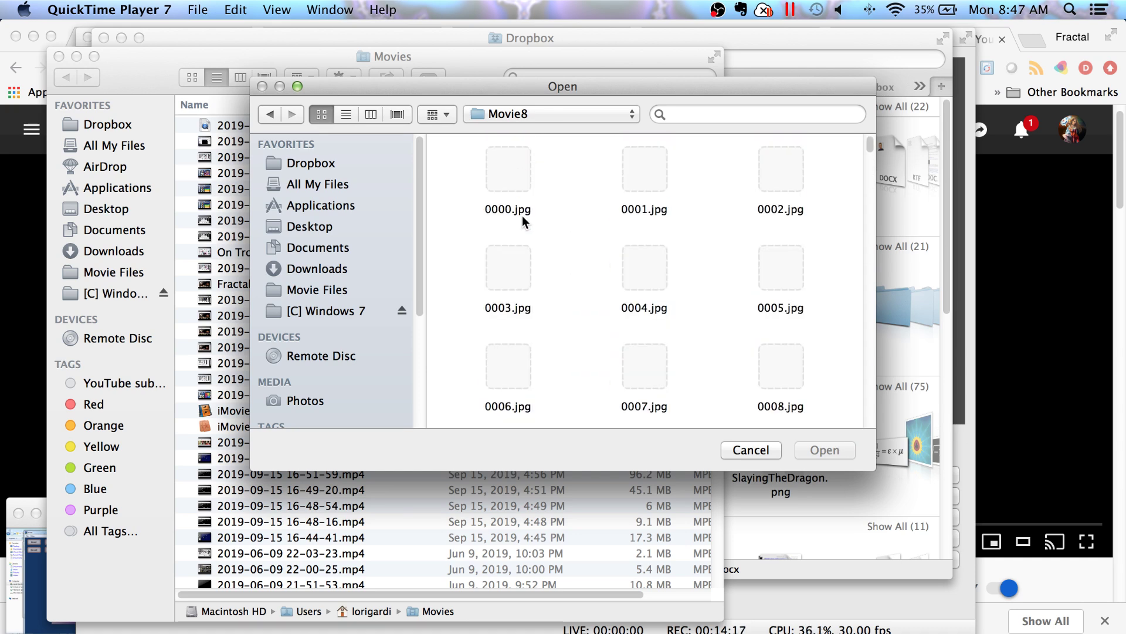
{"action": "left_click", "coordinate": [522, 215]}
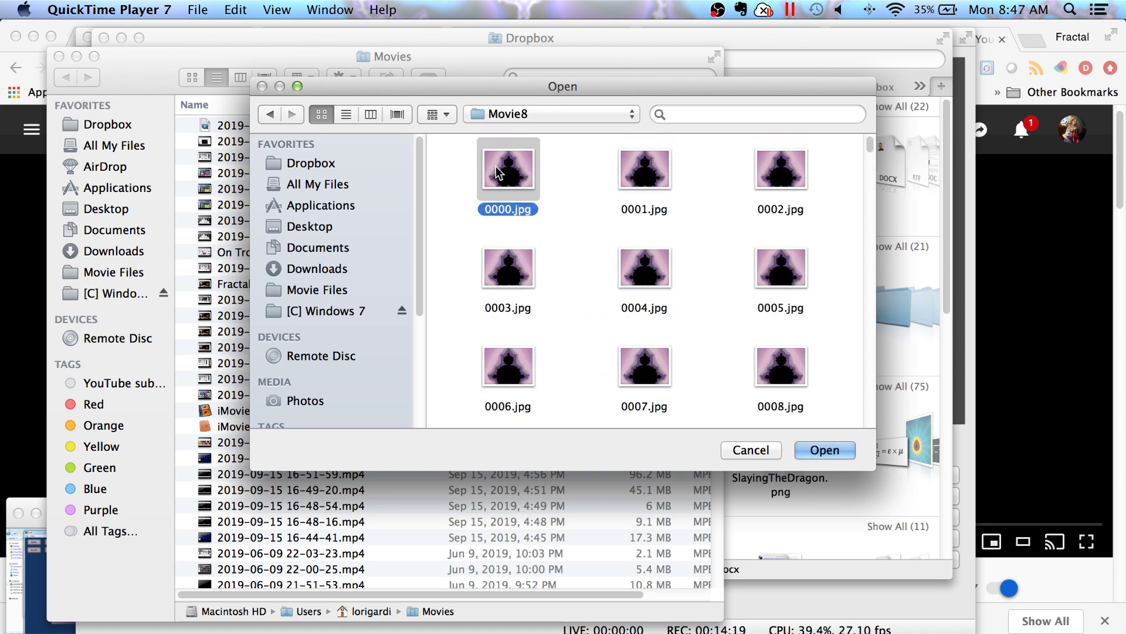
{"action": "left_click", "coordinate": [833, 451]}
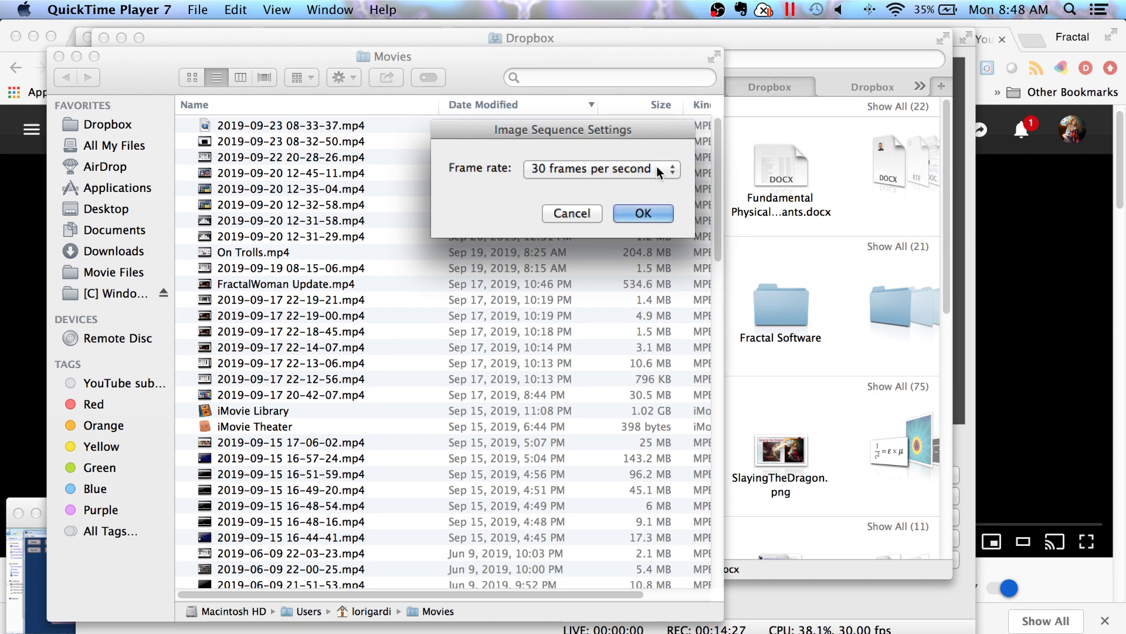
Accept a frame rate of 30 frames per second for the image sequence and play the assembled movie.
{"action": "left_click", "coordinate": [615, 169]}
{"action": "left_click", "coordinate": [615, 169]}
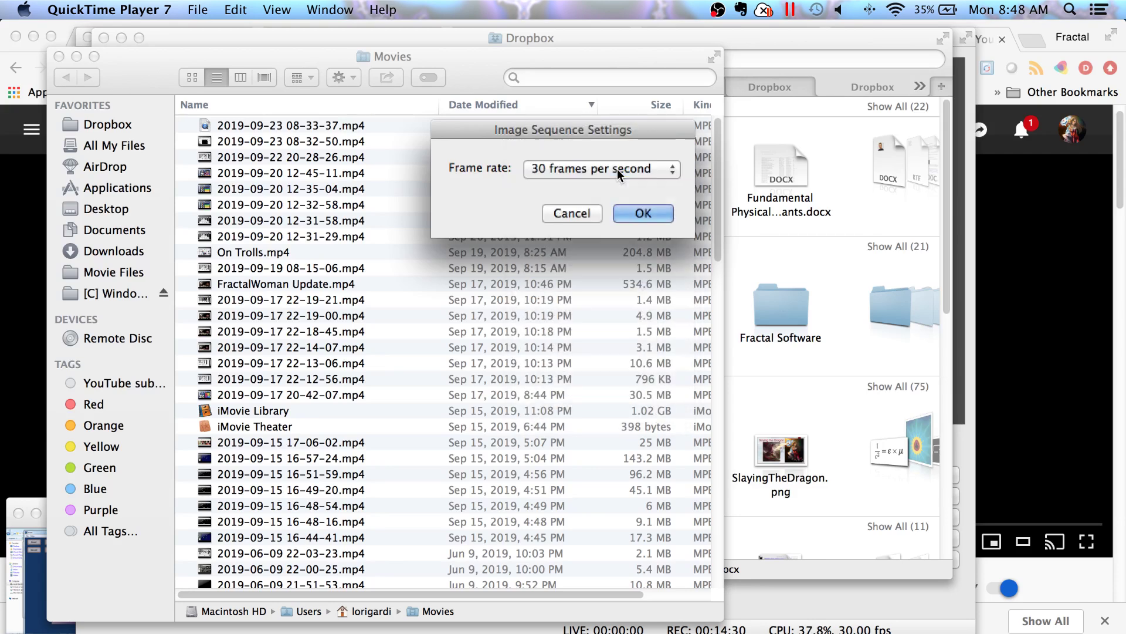
{"action": "left_click", "coordinate": [638, 212]}
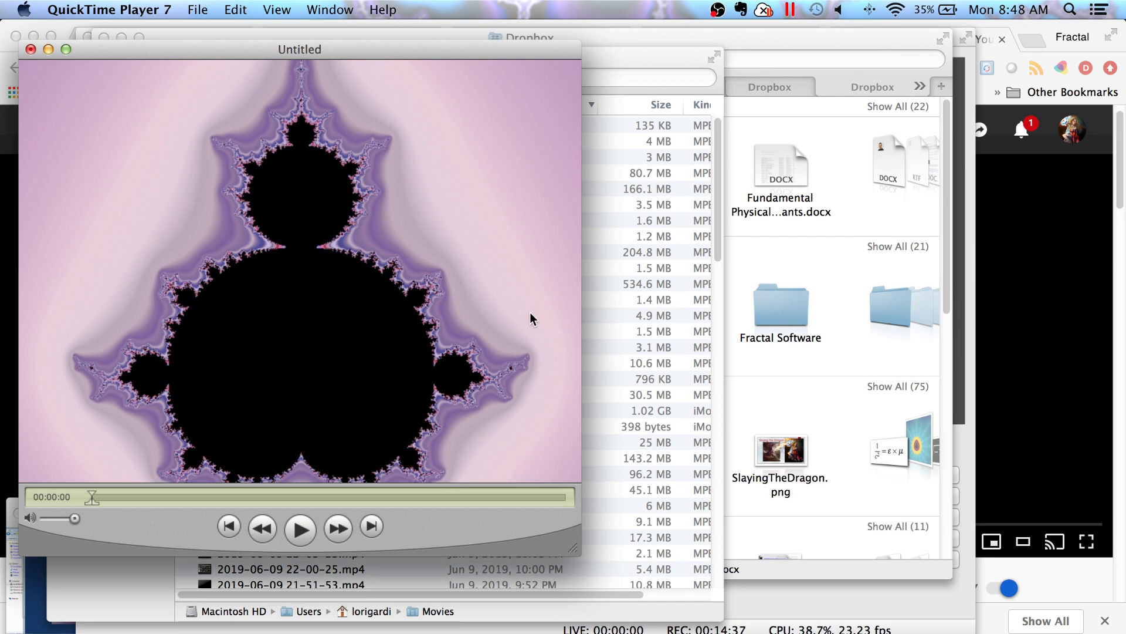
{"action": "left_click", "coordinate": [300, 533]}
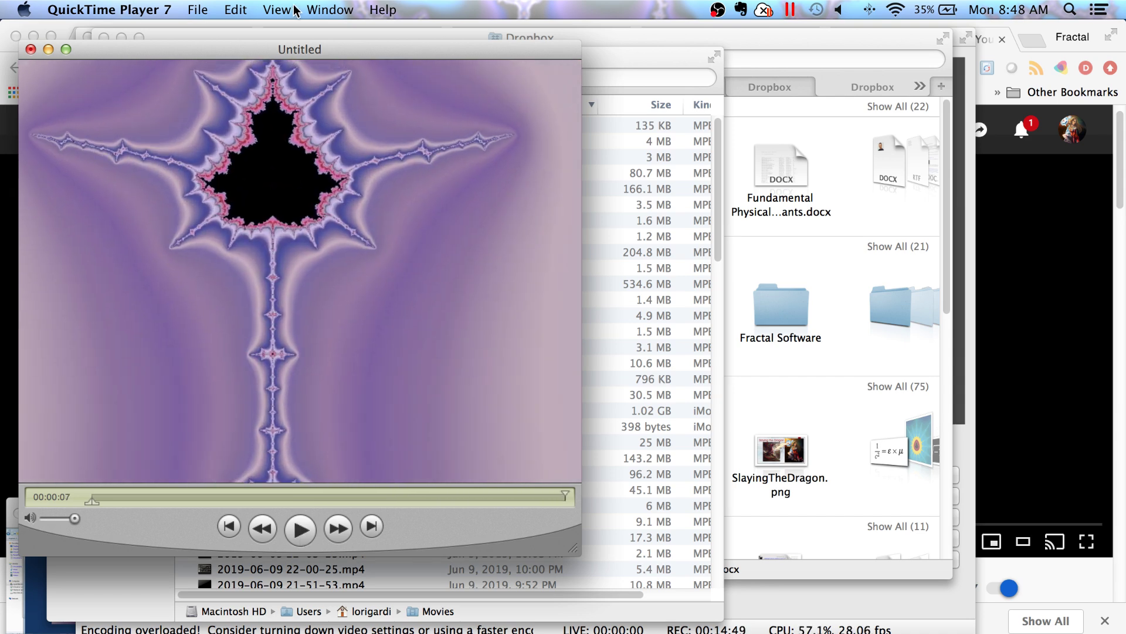
Save the assembled movie as a self-contained movie named Movie8 in the FractalData folder.
{"action": "left_click", "coordinate": [198, 9]}
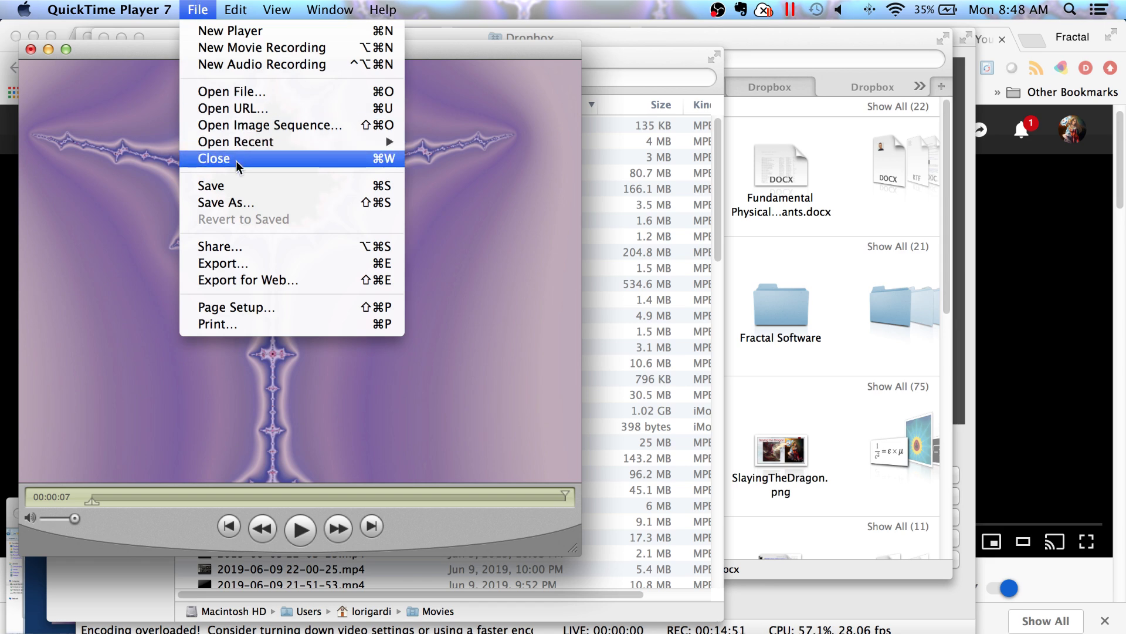
{"action": "left_click", "coordinate": [242, 202]}
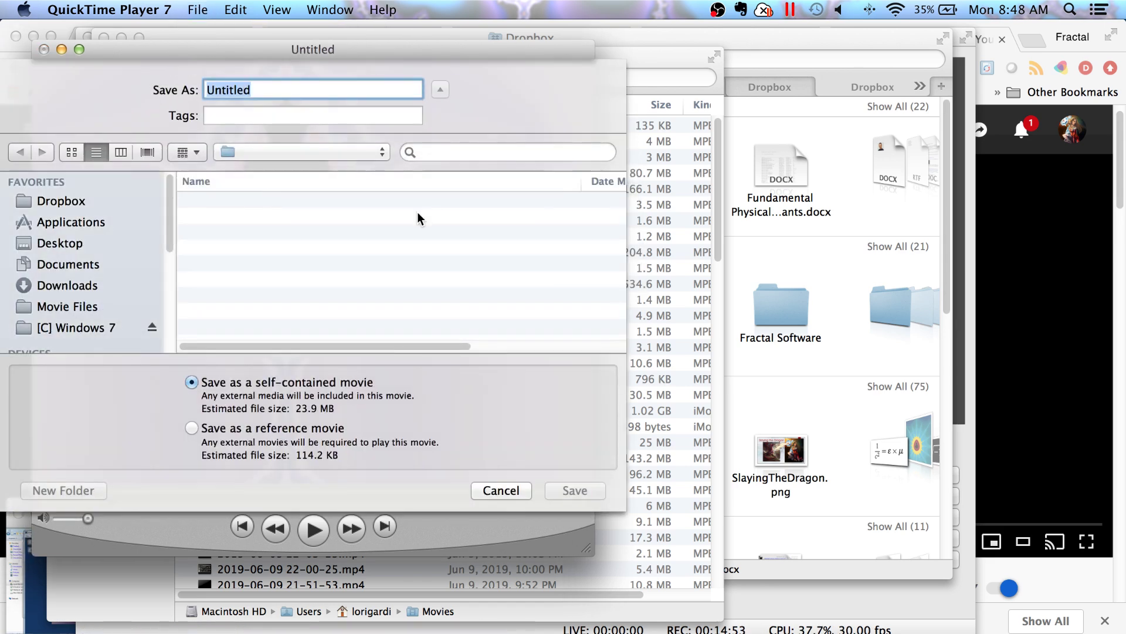
{"action": "type", "text": "M"}
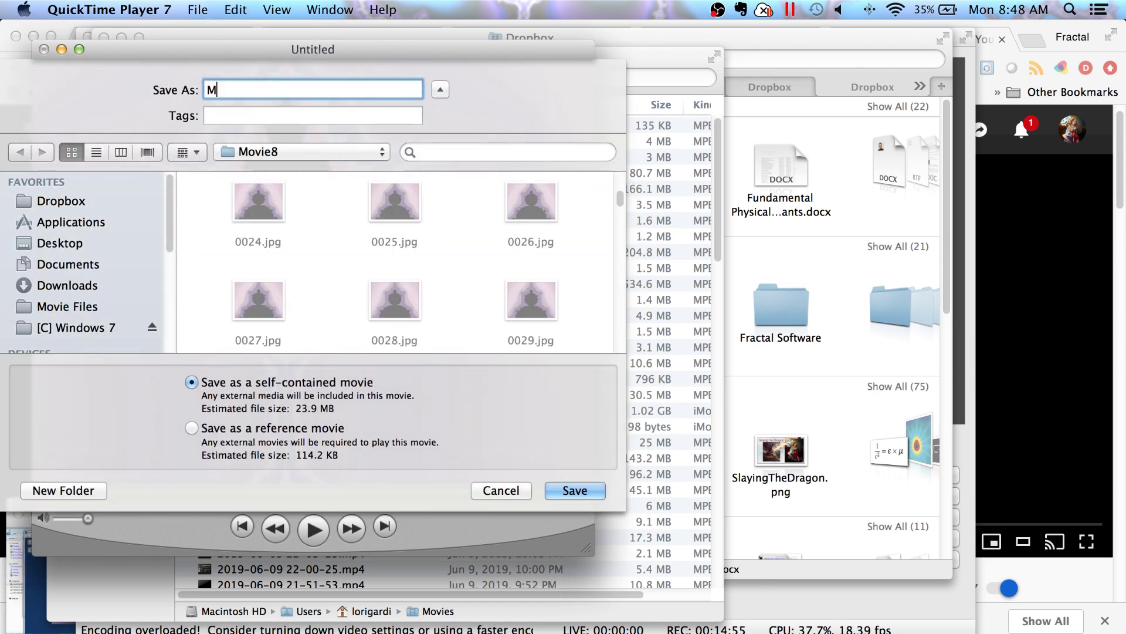
{"action": "type", "text": "ovie8"}
{"action": "left_click", "coordinate": [241, 152]}
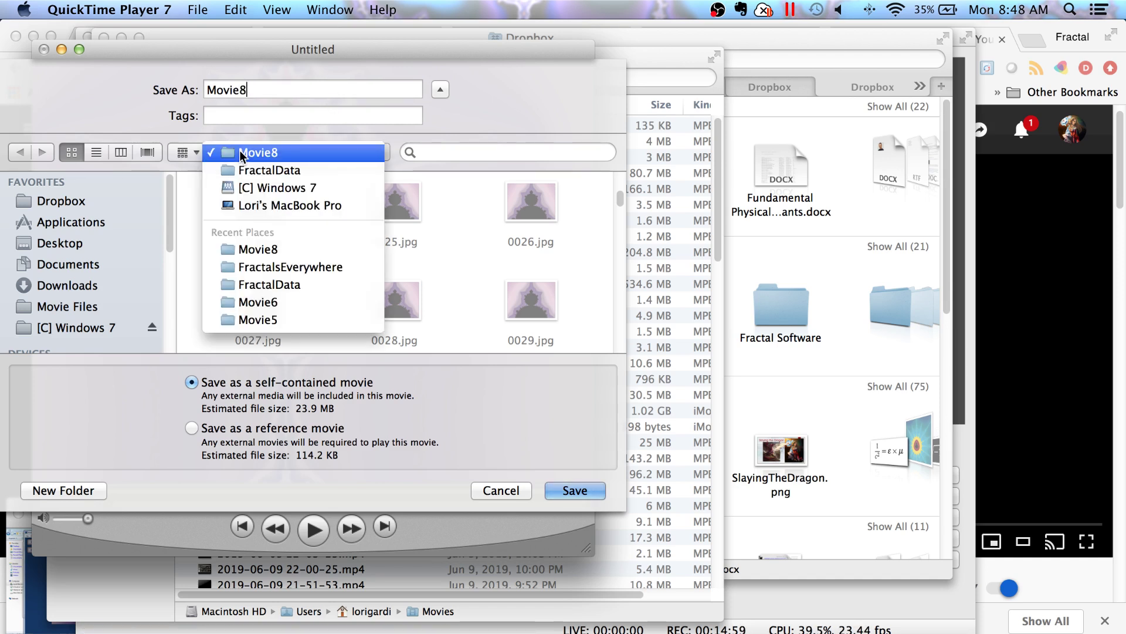
{"action": "left_click", "coordinate": [259, 170]}
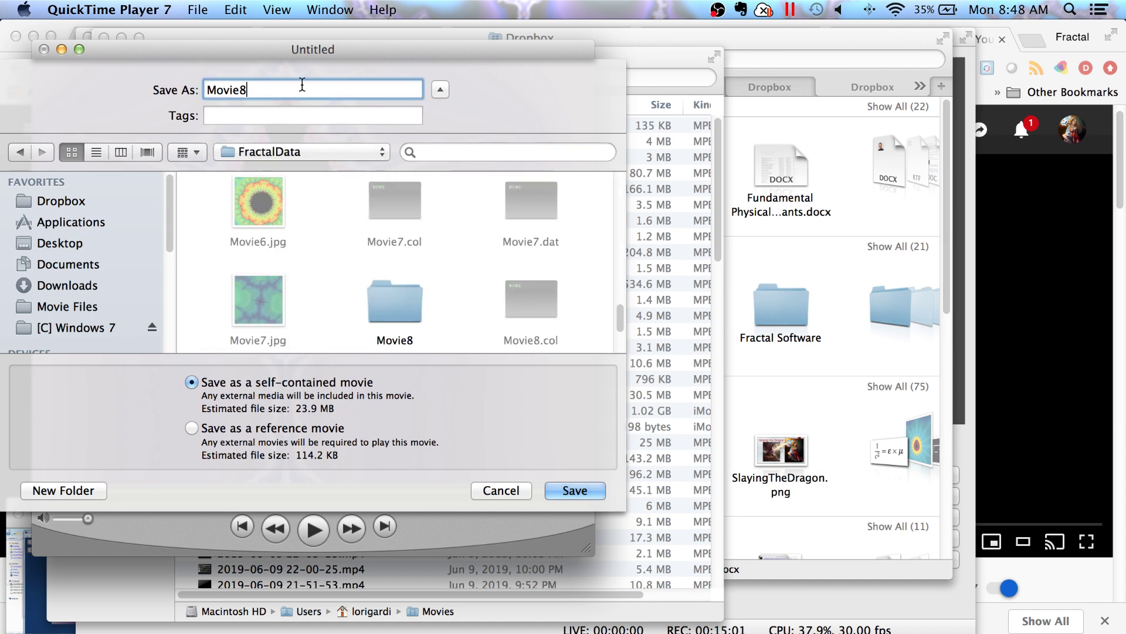
{"action": "left_click", "coordinate": [585, 493]}
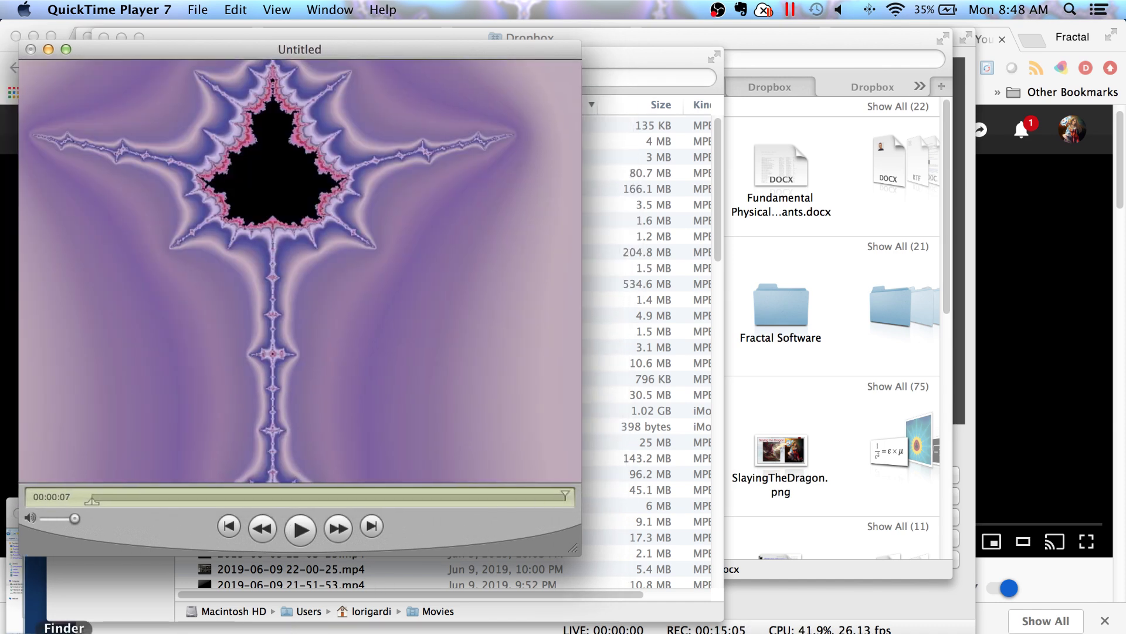
Switch to Finder and open the FractalData folder on the [C] Windows 7 drive.
{"action": "left_click", "coordinate": [352, 610]}
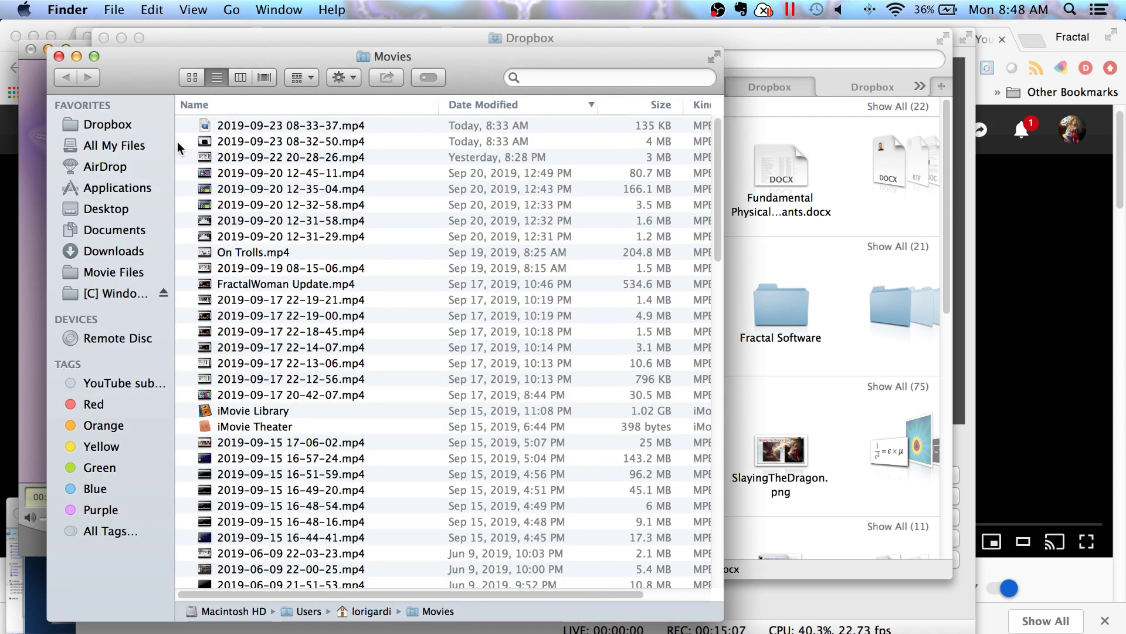
{"action": "left_click", "coordinate": [115, 294]}
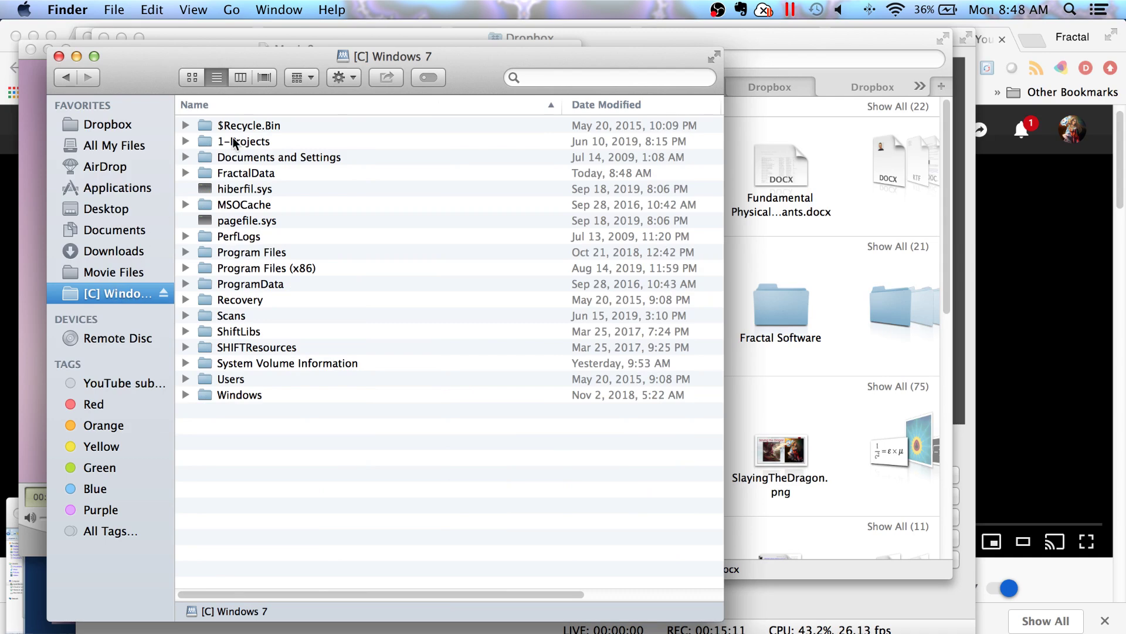
{"action": "double_click", "coordinate": [246, 172]}
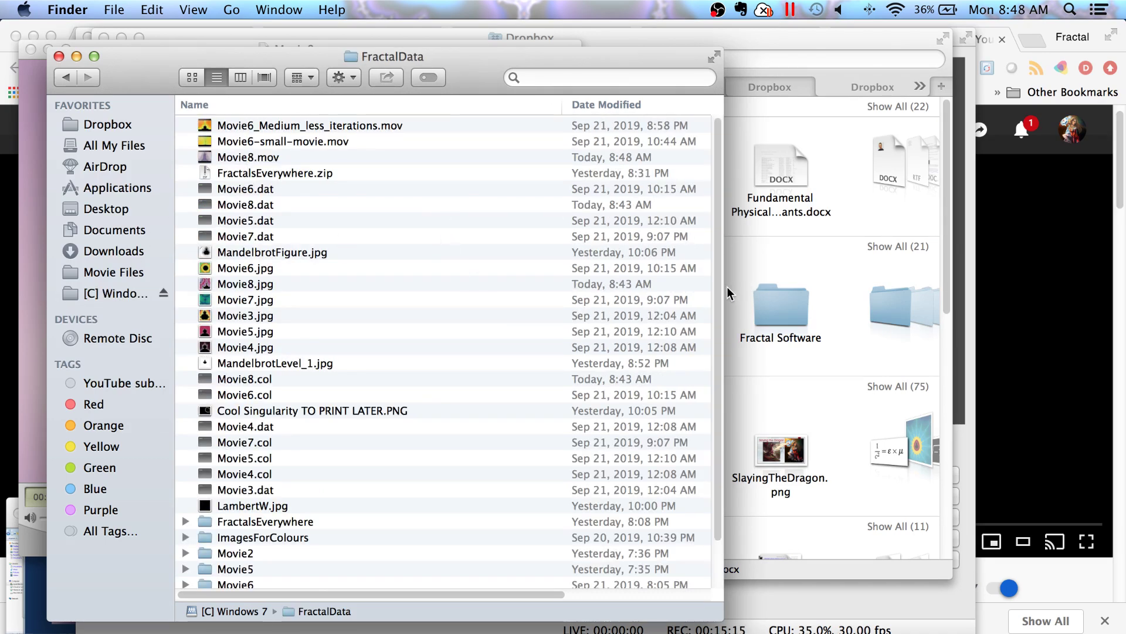
{"action": "scroll", "coordinate": [716, 293], "scroll_direction": "down", "scroll_amount": 1}
{"action": "scroll", "coordinate": [641, 265], "scroll_direction": "up", "scroll_amount": 1}
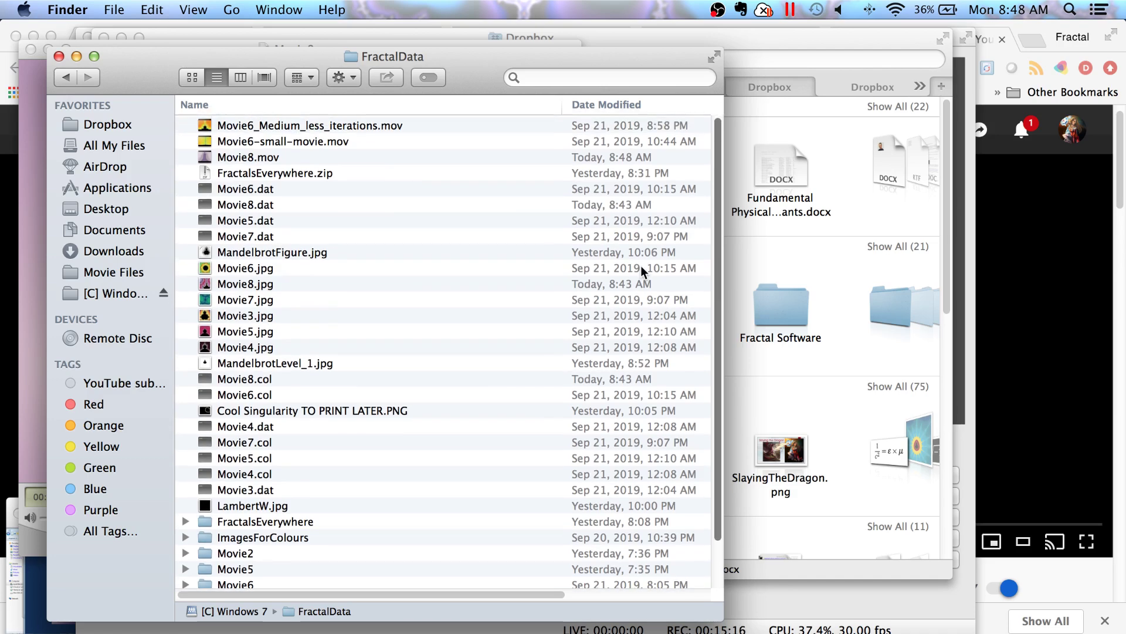
Open Movie8.mov from the FractalData folder, play it, and close the player window.
{"action": "left_click", "coordinate": [238, 157]}
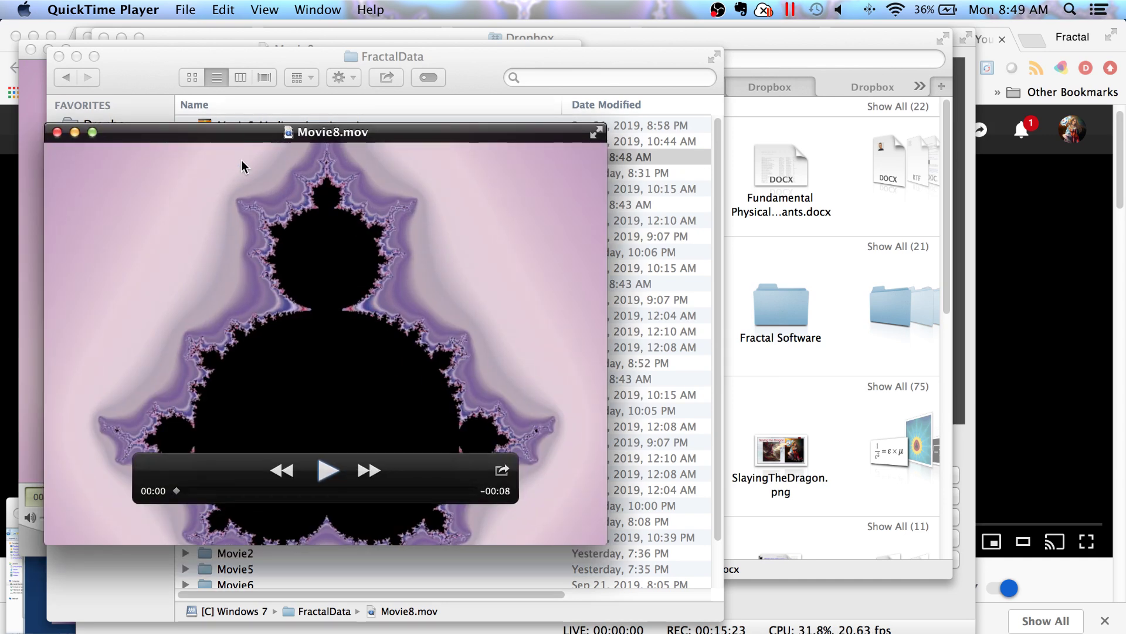
{"action": "left_click", "coordinate": [332, 475]}
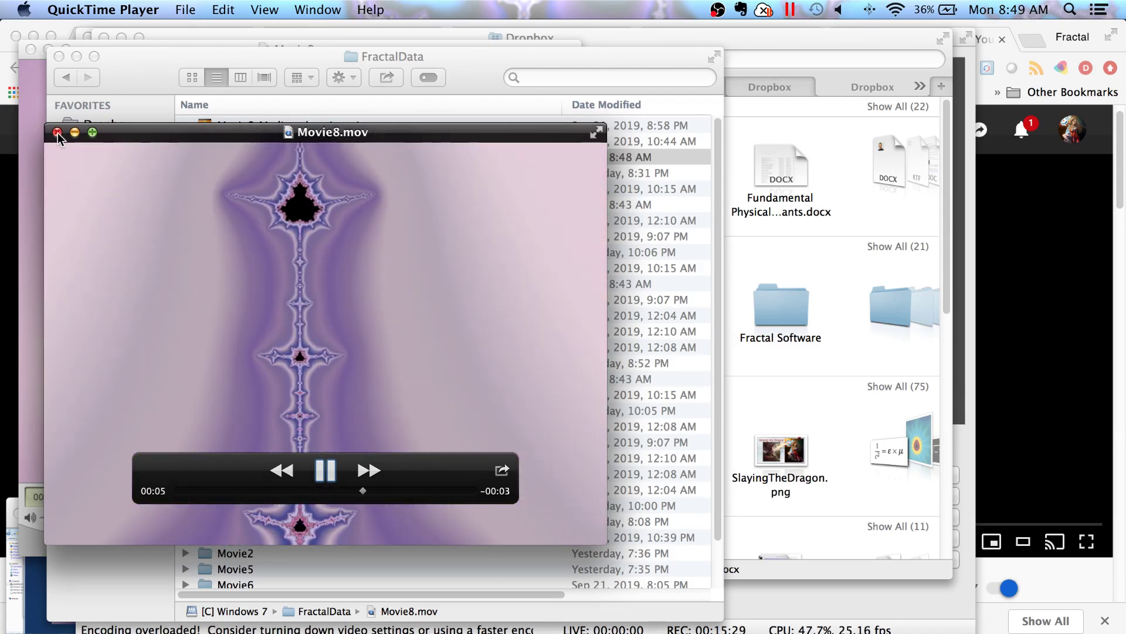
{"action": "left_click", "coordinate": [58, 134]}
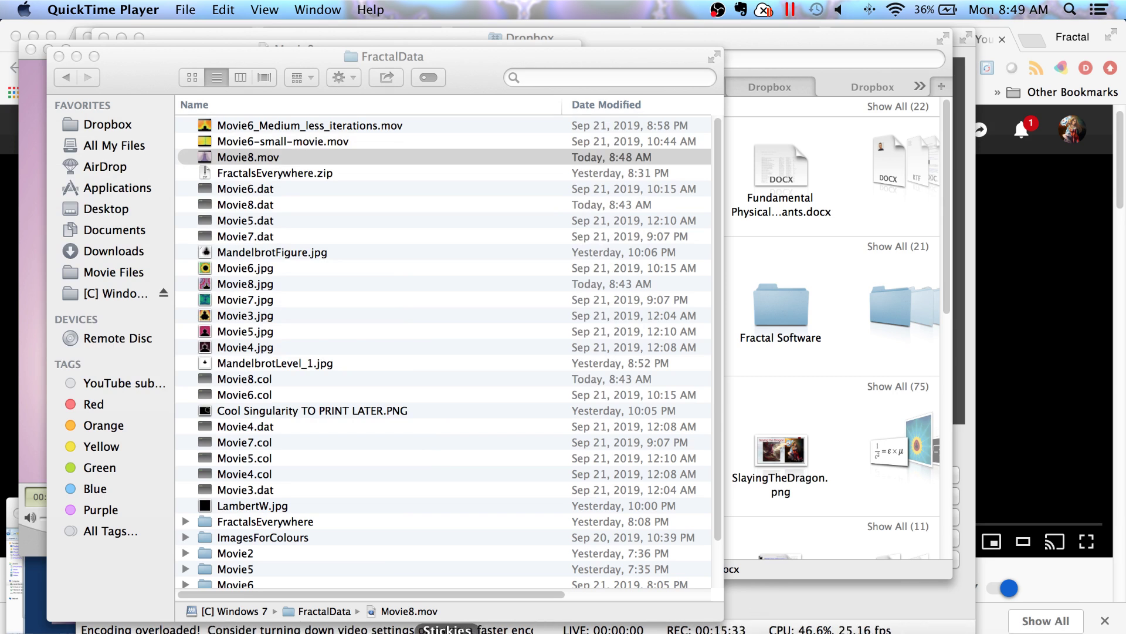
Switch to FractalsEverywhere in Windows, reset the fractal, and restart the program from FractalsEverywhere2 in its folder.
{"action": "key", "text": "ctrl+Right"}
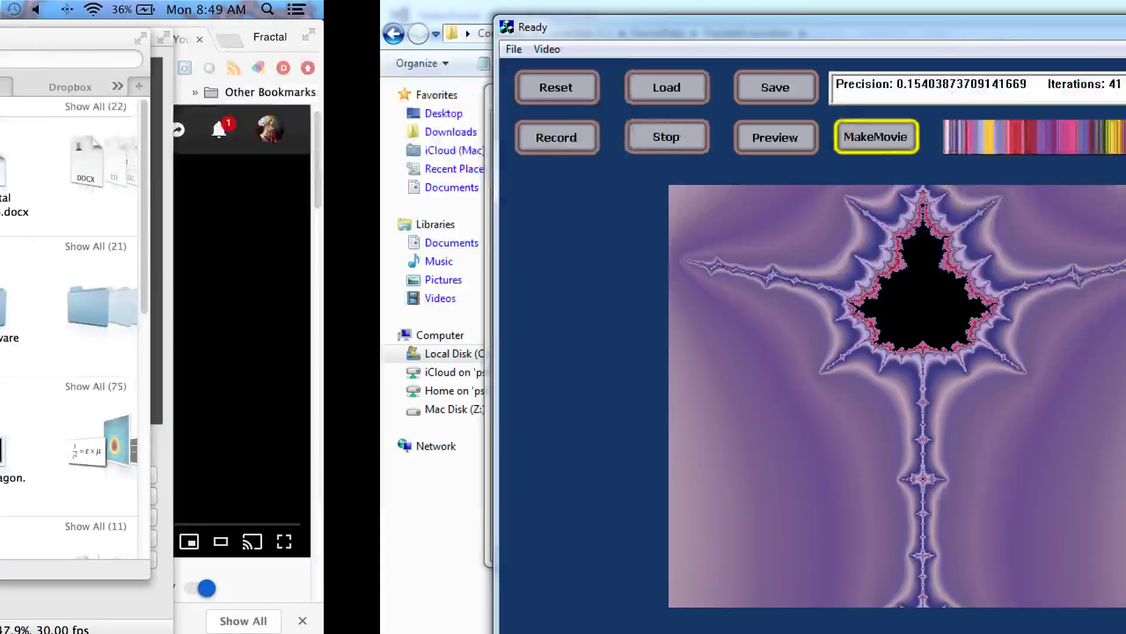
{"action": "left_click", "coordinate": [158, 89]}
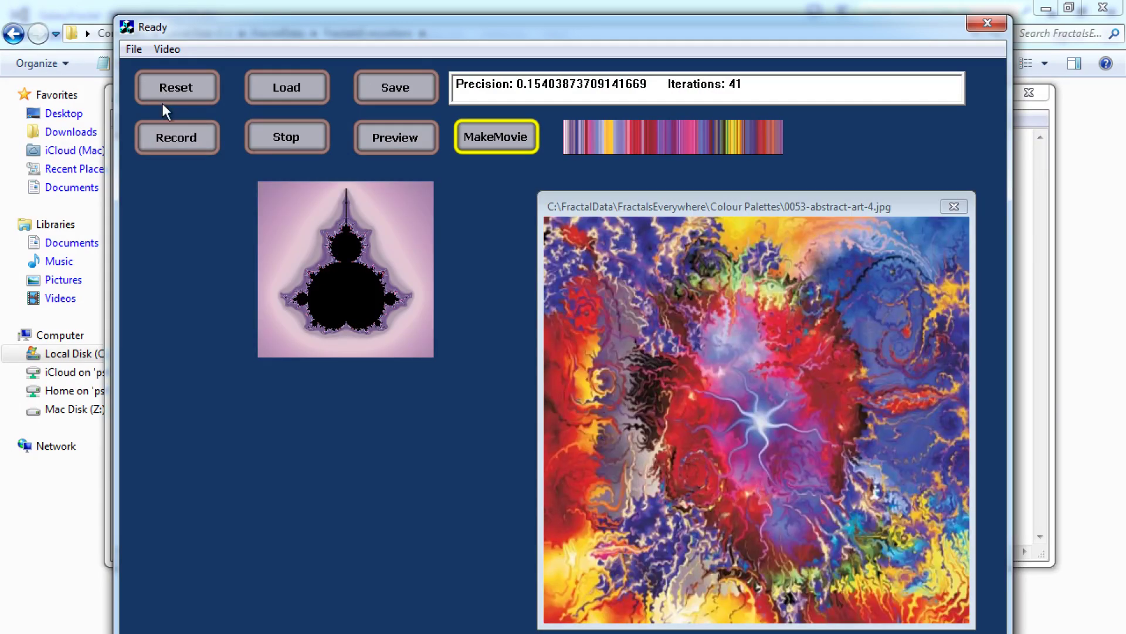
{"action": "left_click", "coordinate": [988, 23]}
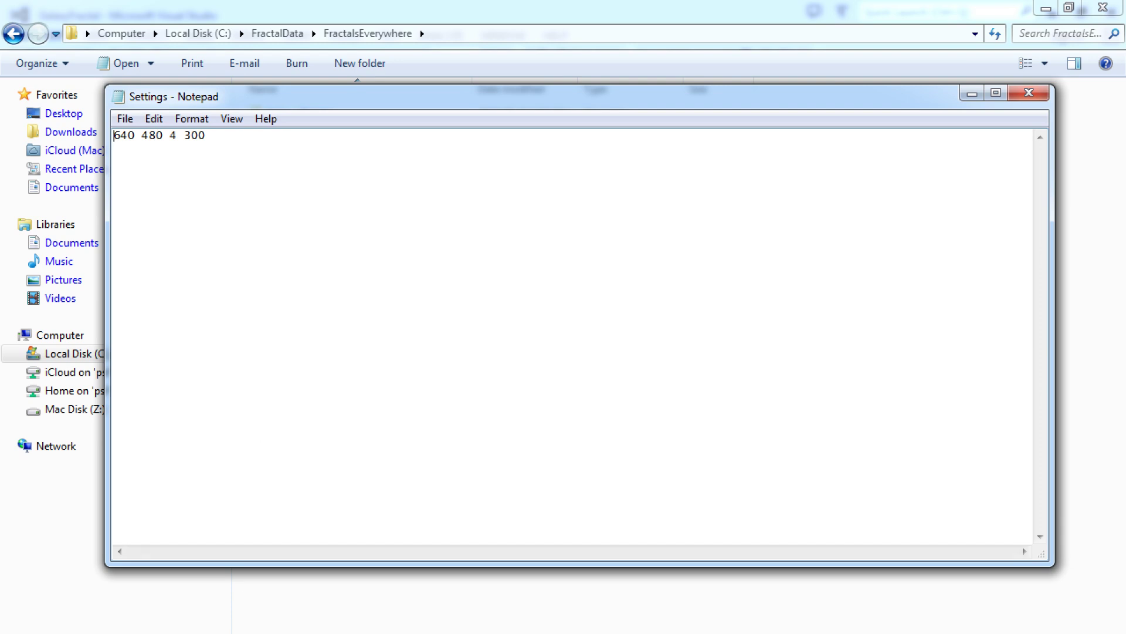
{"action": "left_click", "coordinate": [64, 572]}
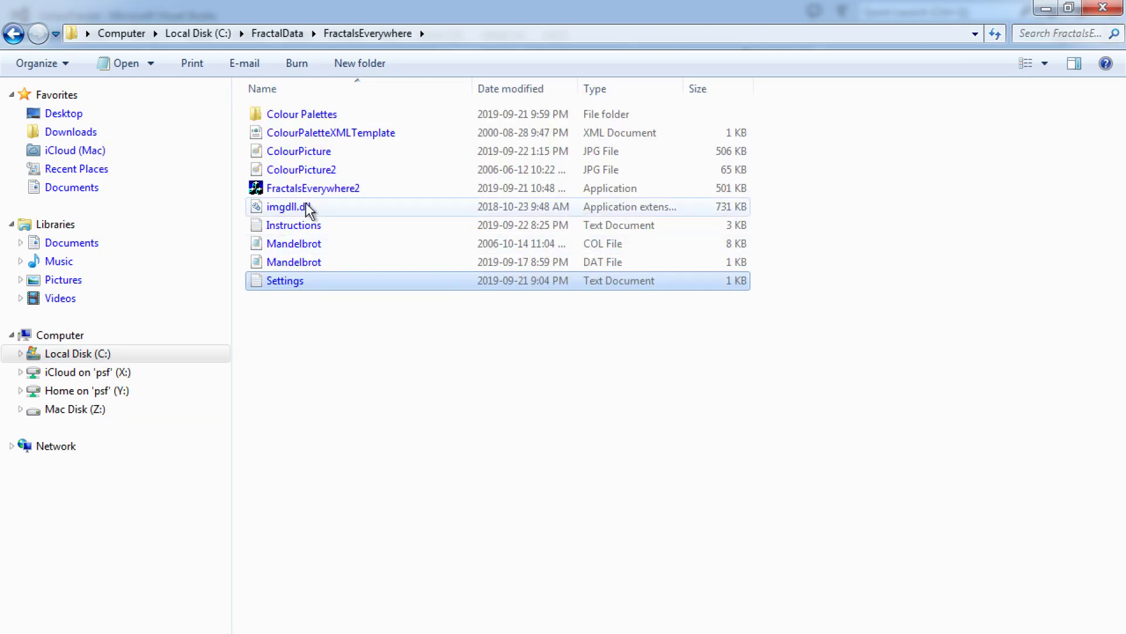
{"action": "double_click", "coordinate": [332, 185]}
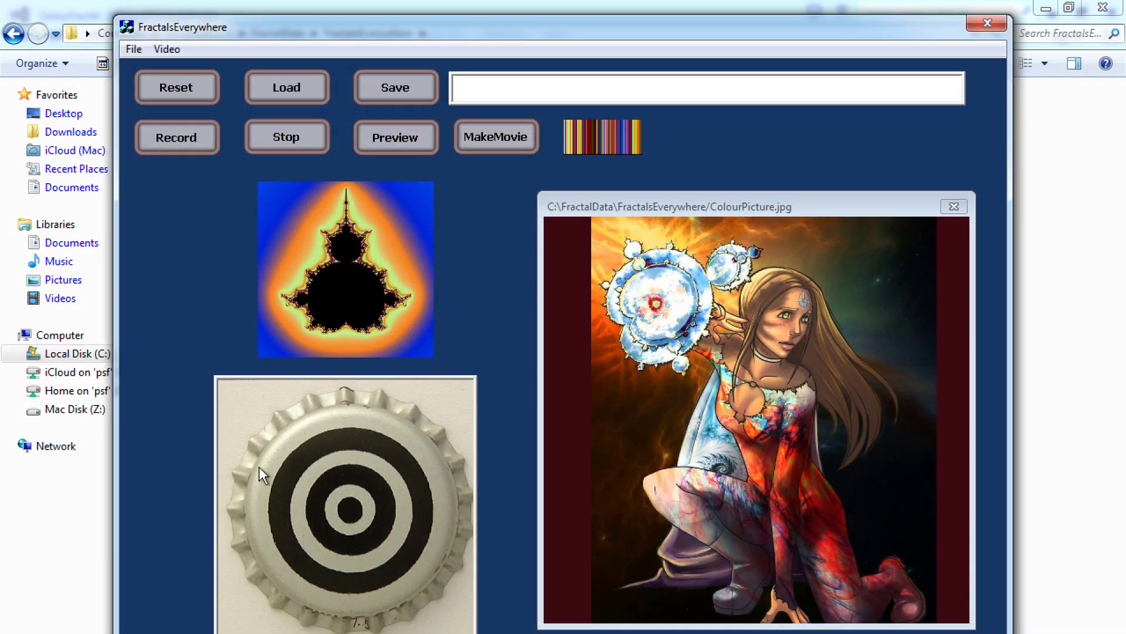
Try to load the saved Movie8 fractal, then force the unresponsive program closed and relaunch FractalsEverywhere2.
{"action": "left_click", "coordinate": [297, 83]}
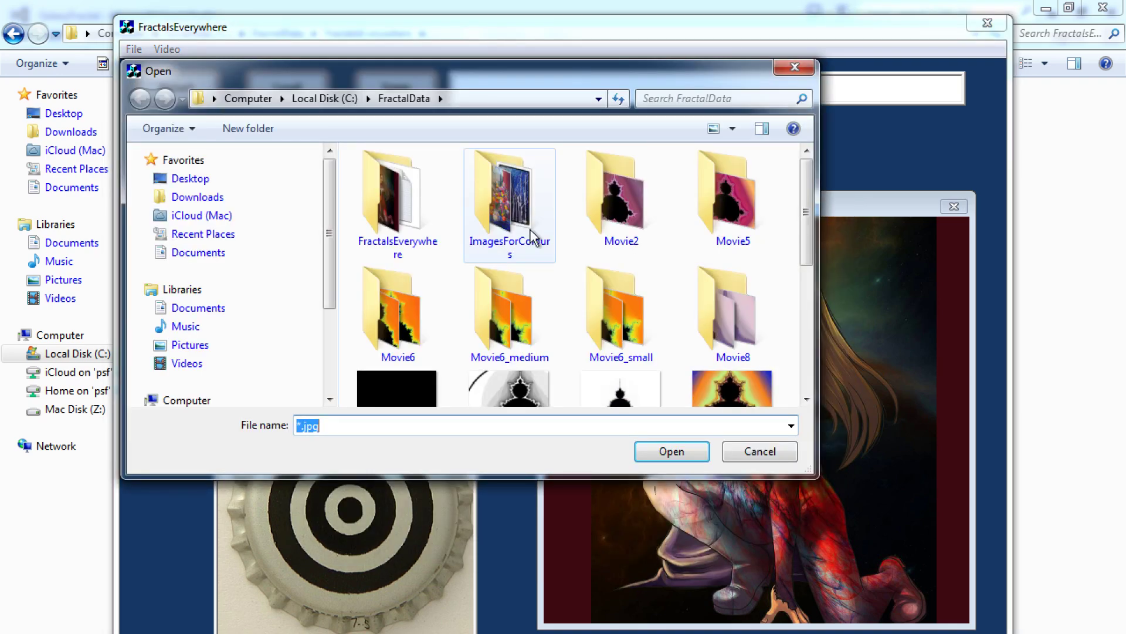
{"action": "left_click_drag", "start_coordinate": [814, 258], "coordinate": [830, 375]}
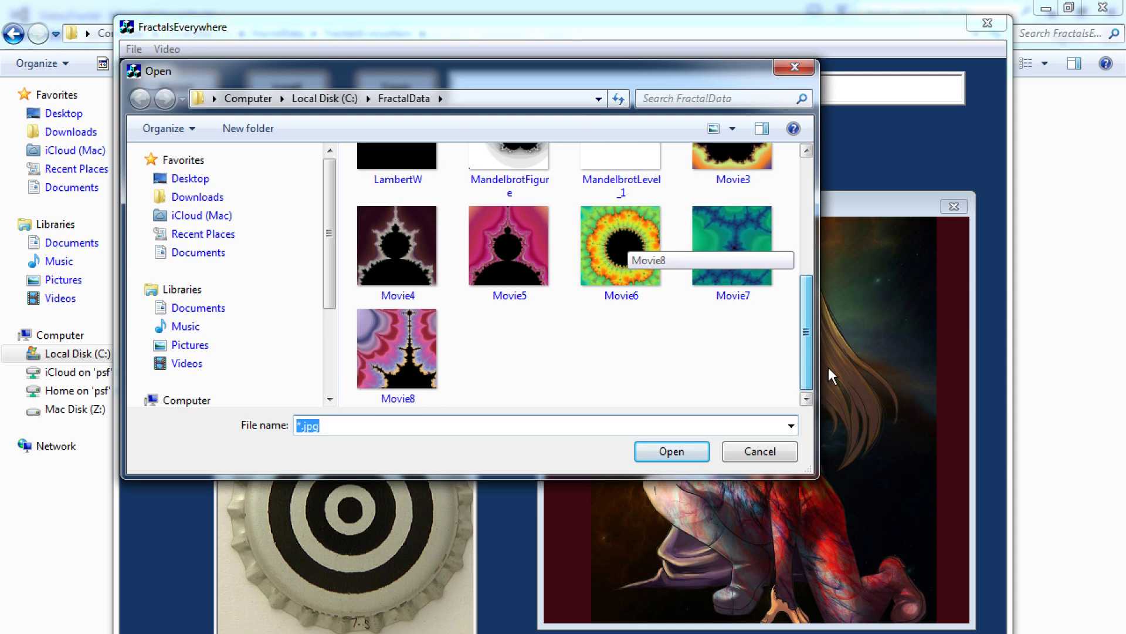
{"action": "double_click", "coordinate": [418, 335]}
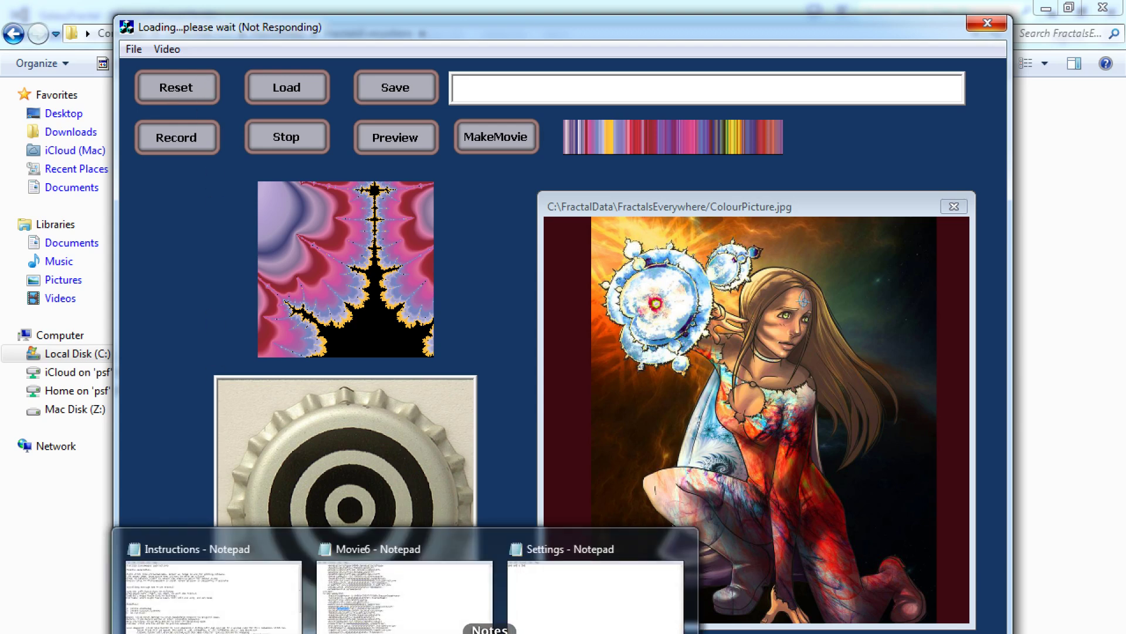
{"action": "left_click", "coordinate": [986, 23]}
{"action": "left_click", "coordinate": [395, 382]}
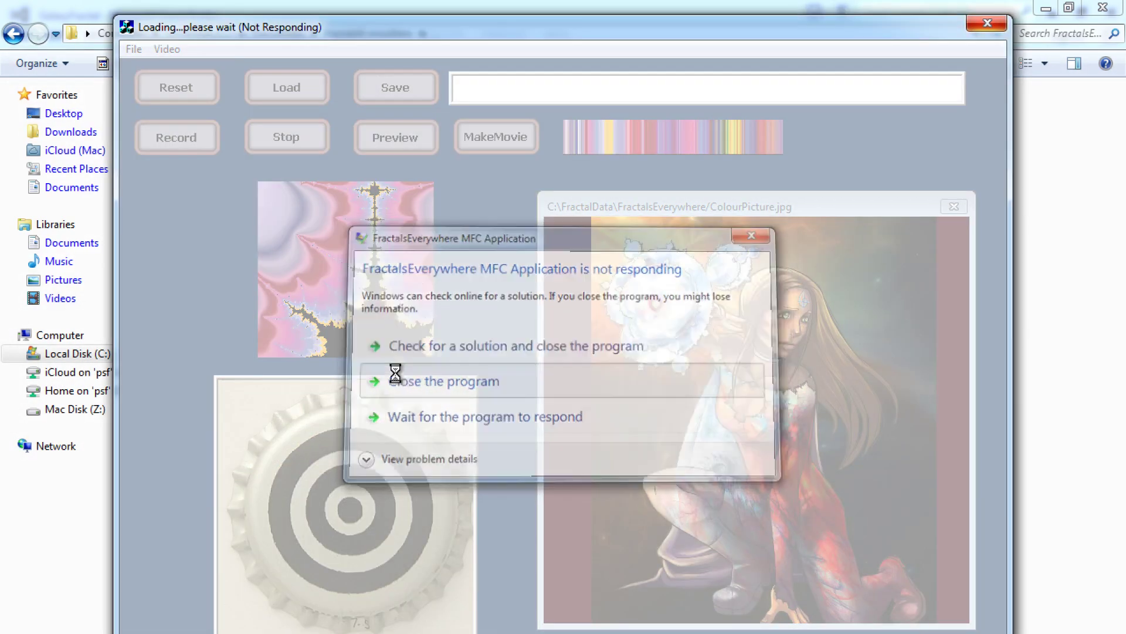
{"action": "double_click", "coordinate": [310, 189]}
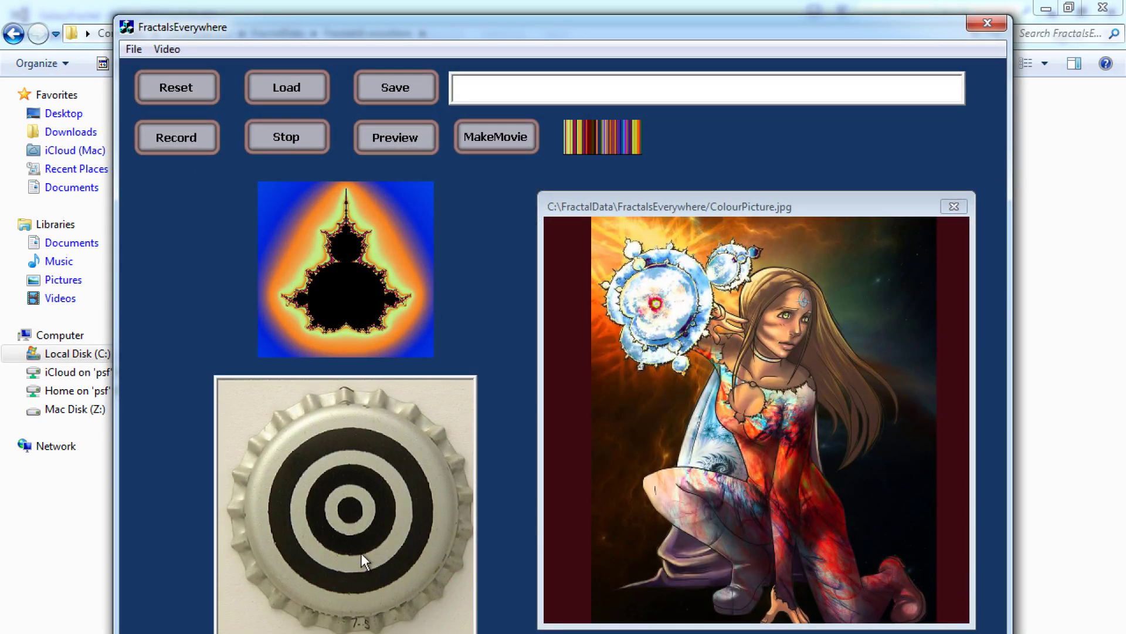
Zoom and rotate the Mandelbrot set with the bottle cap control, then reset the fractal.
{"action": "left_click_drag", "start_coordinate": [350, 518], "coordinate": [376, 511]}
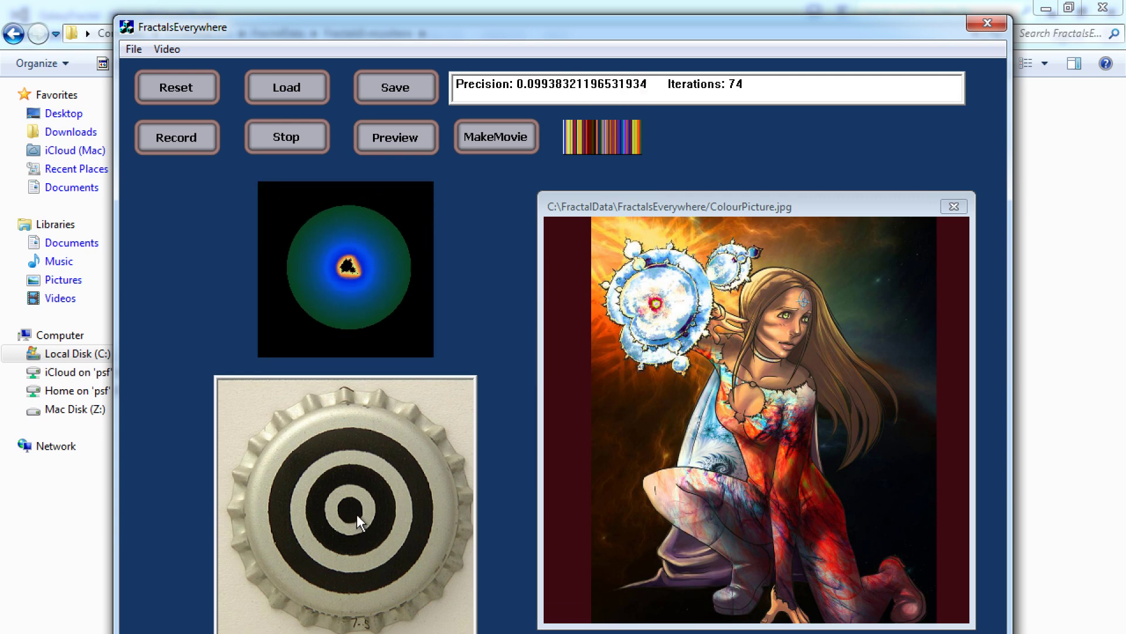
{"action": "left_click_drag", "start_coordinate": [356, 514], "coordinate": [343, 520]}
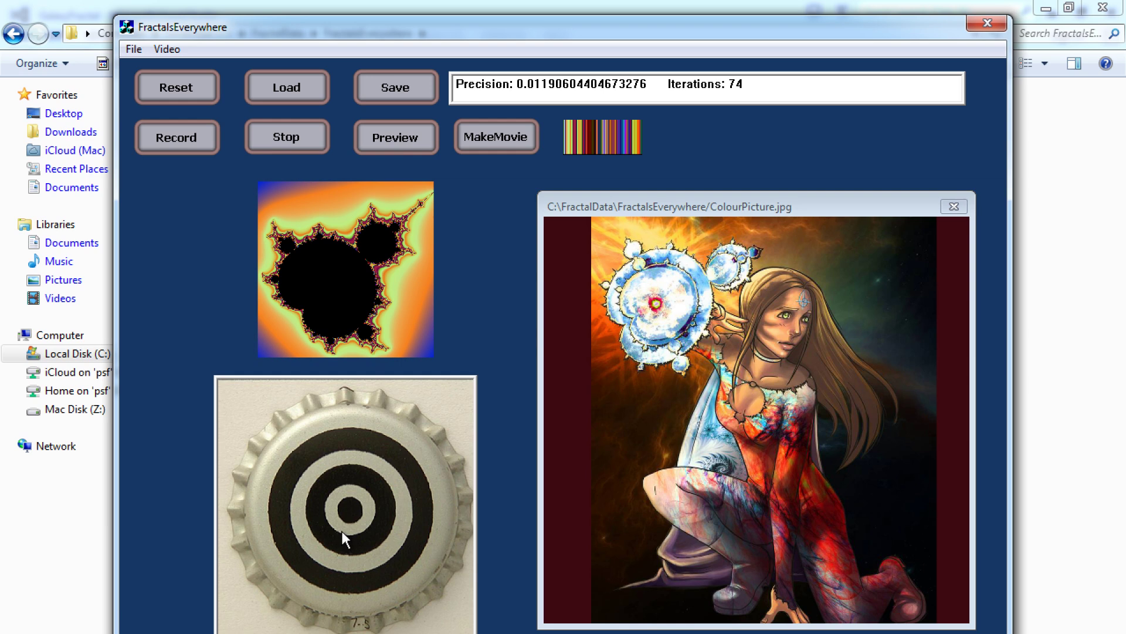
{"action": "left_click", "coordinate": [159, 84]}
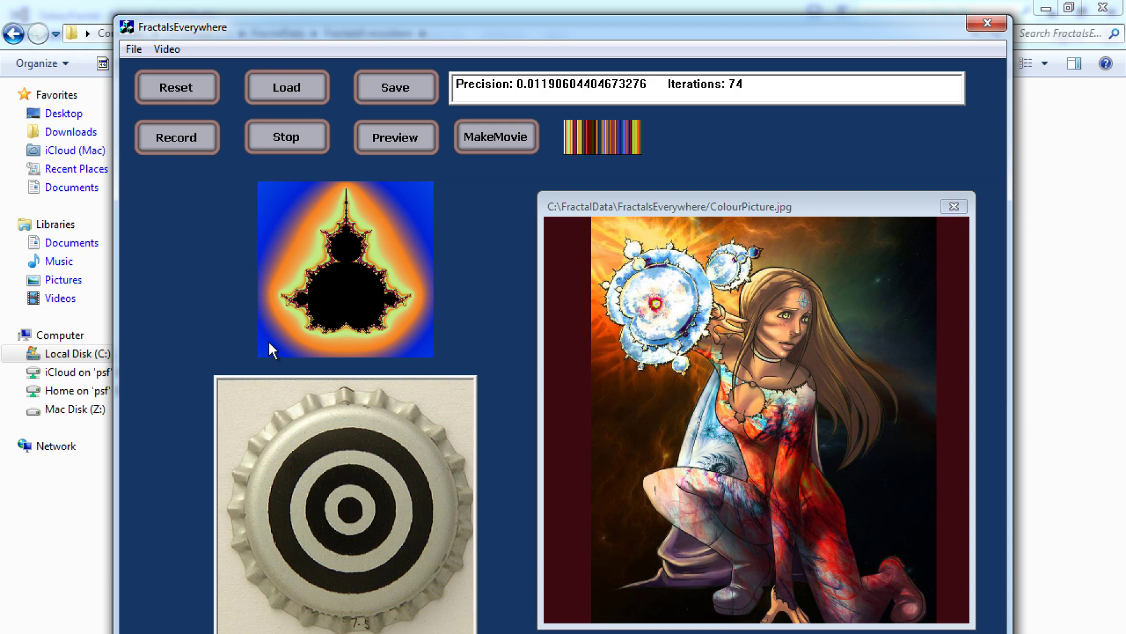
Zoom out and back in on the Mandelbrot set twice directly in the fractal image, centring its main body.
{"action": "right_click", "coordinate": [345, 293]}
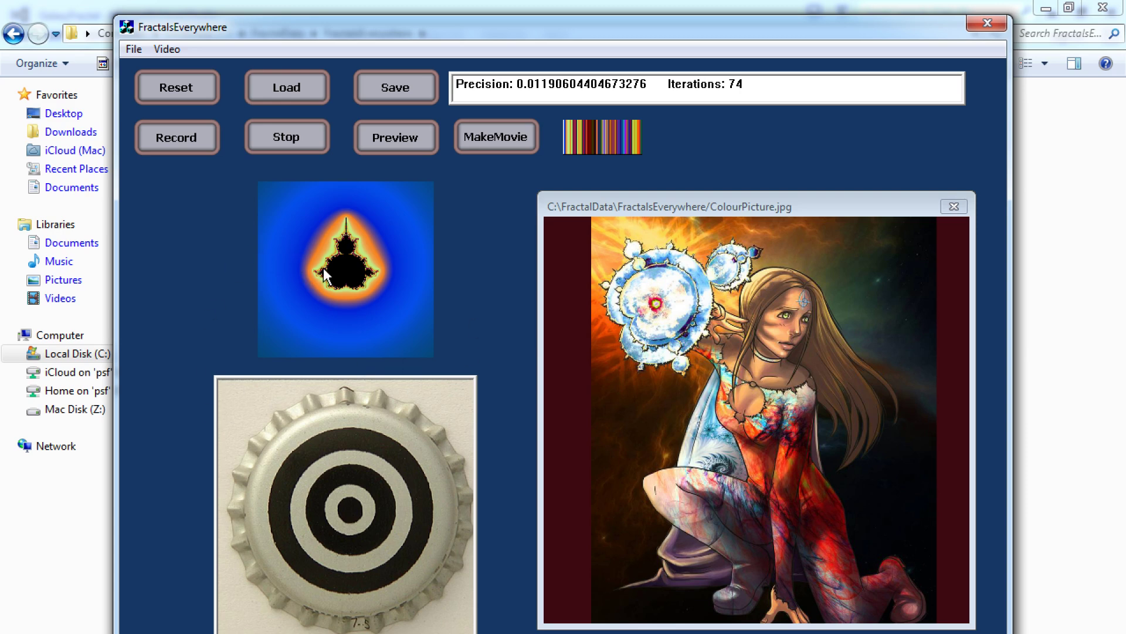
{"action": "left_click", "coordinate": [348, 269]}
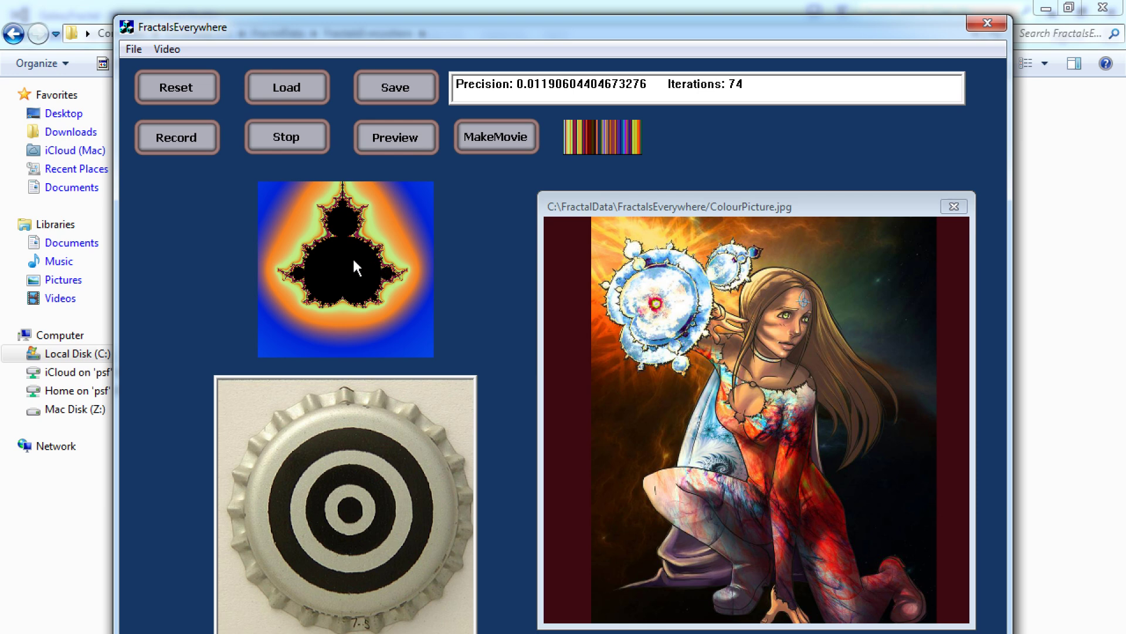
{"action": "right_click", "coordinate": [347, 262]}
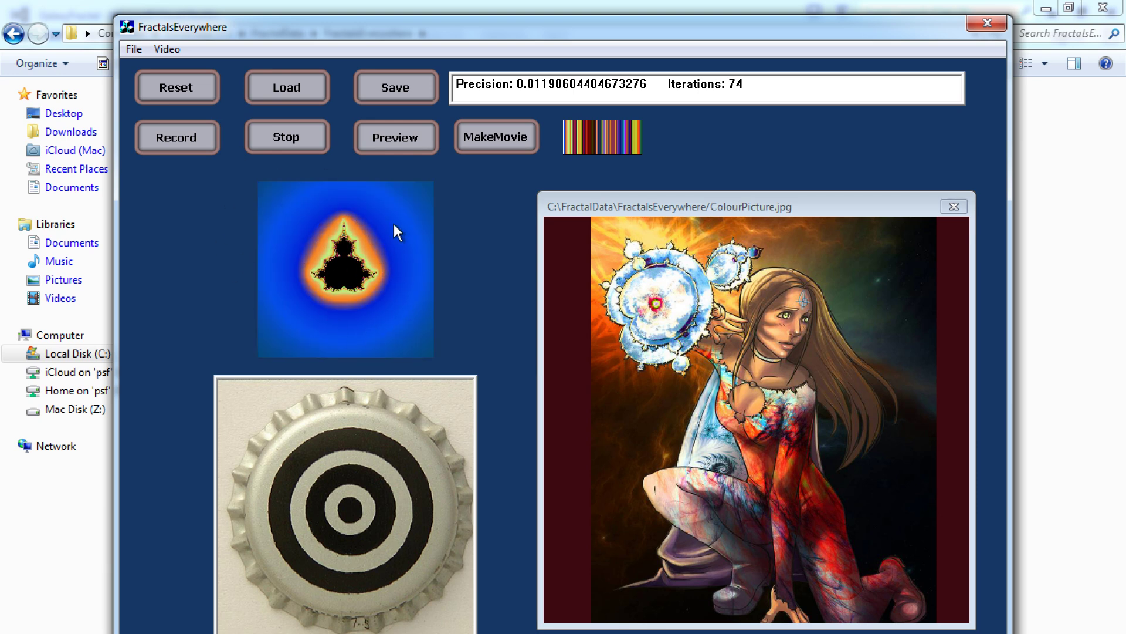
{"action": "left_click", "coordinate": [344, 272]}
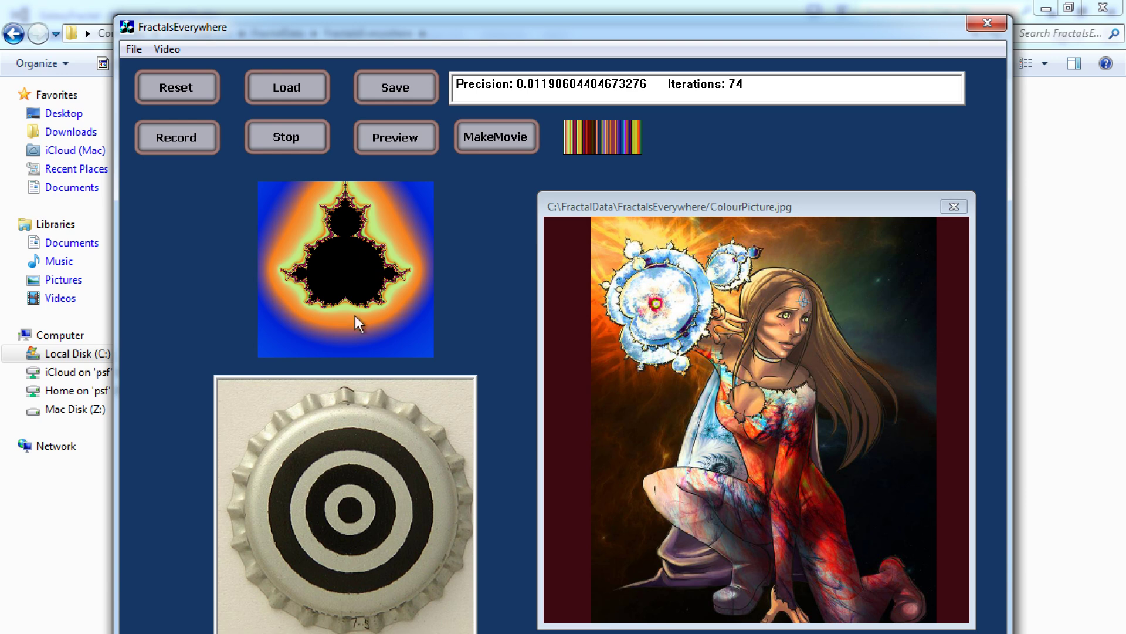
Zoom deep into the Mandelbrot set's upper filaments with the bottle cap control, then zoom in on the fractal image near the filament's centre.
{"action": "left_click_drag", "start_coordinate": [342, 520], "coordinate": [304, 411]}
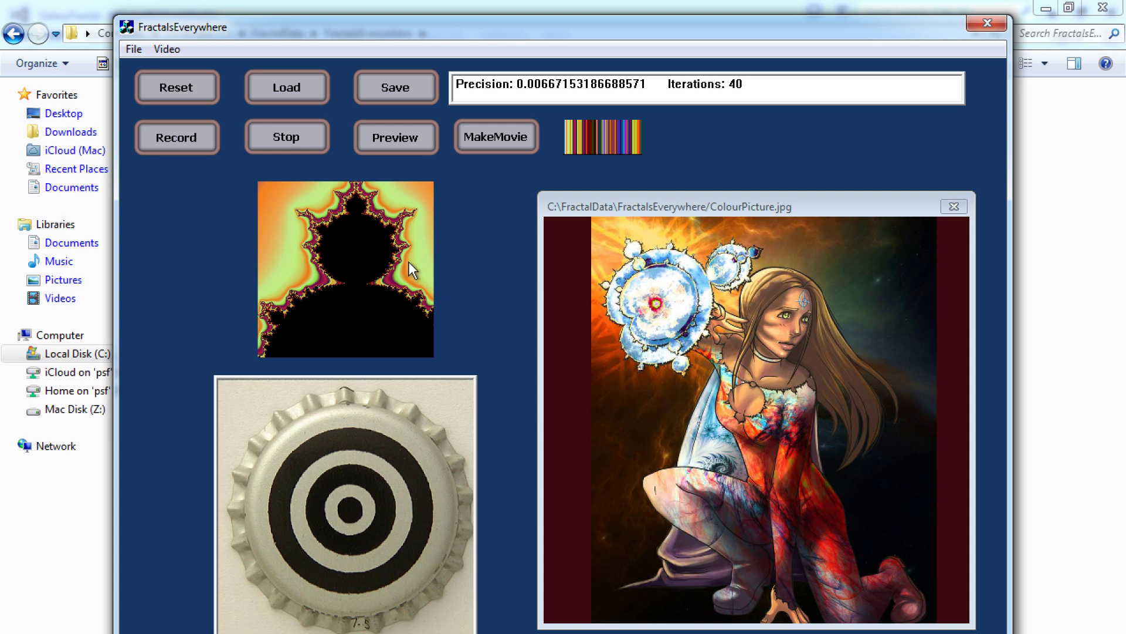
{"action": "mouse_move", "coordinate": [353, 505]}
{"action": "left_mouse_down"}
{"action": "mouse_move", "coordinate": [332, 557]}
{"action": "mouse_move", "coordinate": [301, 572]}
{"action": "mouse_move", "coordinate": [322, 556]}
{"action": "mouse_move", "coordinate": [329, 530]}
{"action": "mouse_move", "coordinate": [364, 540]}
{"action": "mouse_move", "coordinate": [355, 516]}
{"action": "mouse_move", "coordinate": [336, 519]}
{"action": "left_mouse_up"}
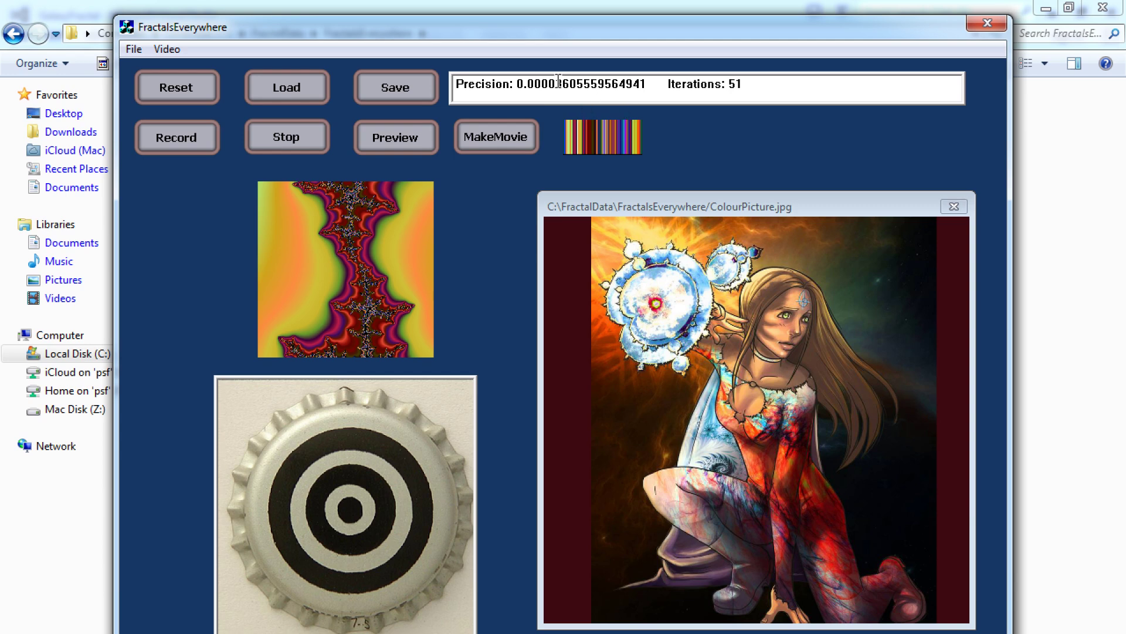
{"action": "mouse_move", "coordinate": [351, 514]}
{"action": "left_mouse_down"}
{"action": "mouse_move", "coordinate": [353, 534]}
{"action": "mouse_move", "coordinate": [338, 513]}
{"action": "left_mouse_up"}
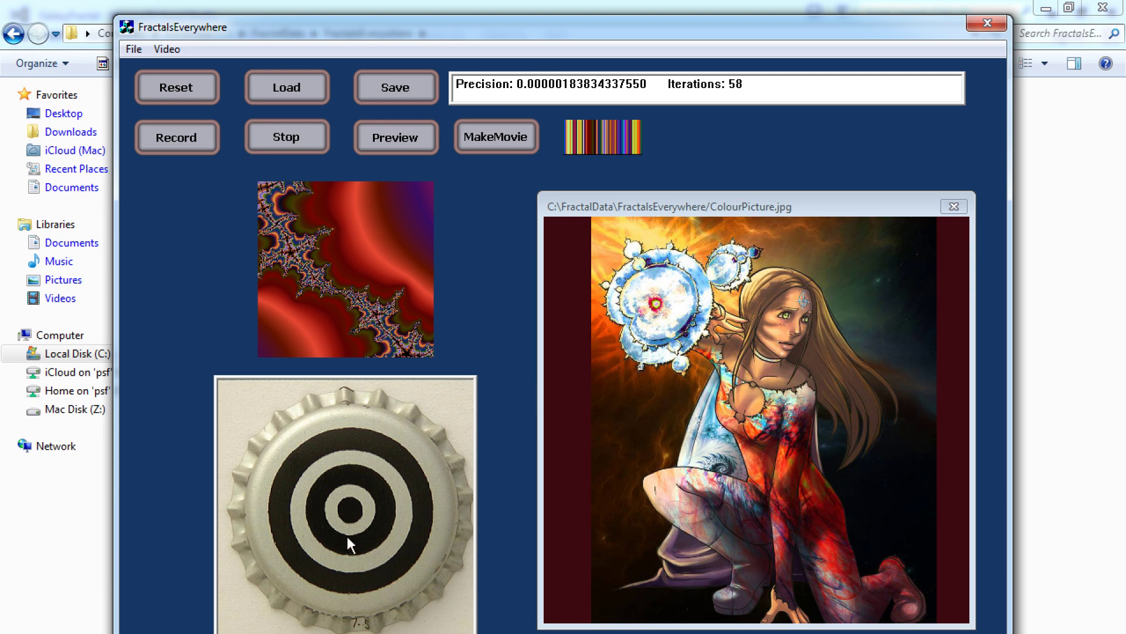
{"action": "mouse_move", "coordinate": [355, 520]}
{"action": "left_mouse_down"}
{"action": "mouse_move", "coordinate": [354, 465]}
{"action": "mouse_move", "coordinate": [347, 490]}
{"action": "mouse_move", "coordinate": [361, 484]}
{"action": "mouse_move", "coordinate": [361, 512]}
{"action": "mouse_move", "coordinate": [344, 511]}
{"action": "mouse_move", "coordinate": [345, 495]}
{"action": "mouse_move", "coordinate": [354, 520]}
{"action": "mouse_move", "coordinate": [371, 513]}
{"action": "mouse_move", "coordinate": [344, 535]}
{"action": "mouse_move", "coordinate": [364, 535]}
{"action": "mouse_move", "coordinate": [344, 536]}
{"action": "mouse_move", "coordinate": [351, 568]}
{"action": "mouse_move", "coordinate": [350, 513]}
{"action": "mouse_move", "coordinate": [373, 586]}
{"action": "mouse_move", "coordinate": [345, 565]}
{"action": "mouse_move", "coordinate": [364, 528]}
{"action": "left_mouse_up"}
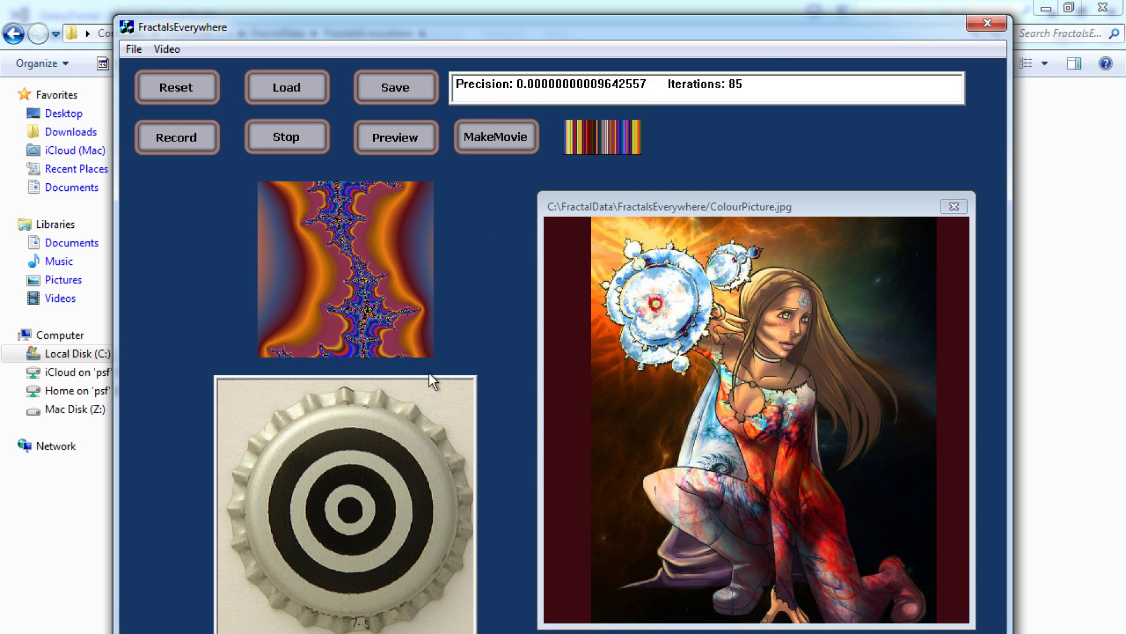
{"action": "mouse_move", "coordinate": [352, 516]}
{"action": "left_mouse_down"}
{"action": "mouse_move", "coordinate": [337, 519]}
{"action": "mouse_move", "coordinate": [376, 512]}
{"action": "mouse_move", "coordinate": [357, 519]}
{"action": "mouse_move", "coordinate": [346, 509]}
{"action": "left_mouse_up"}
{"action": "left_click", "coordinate": [338, 251]}
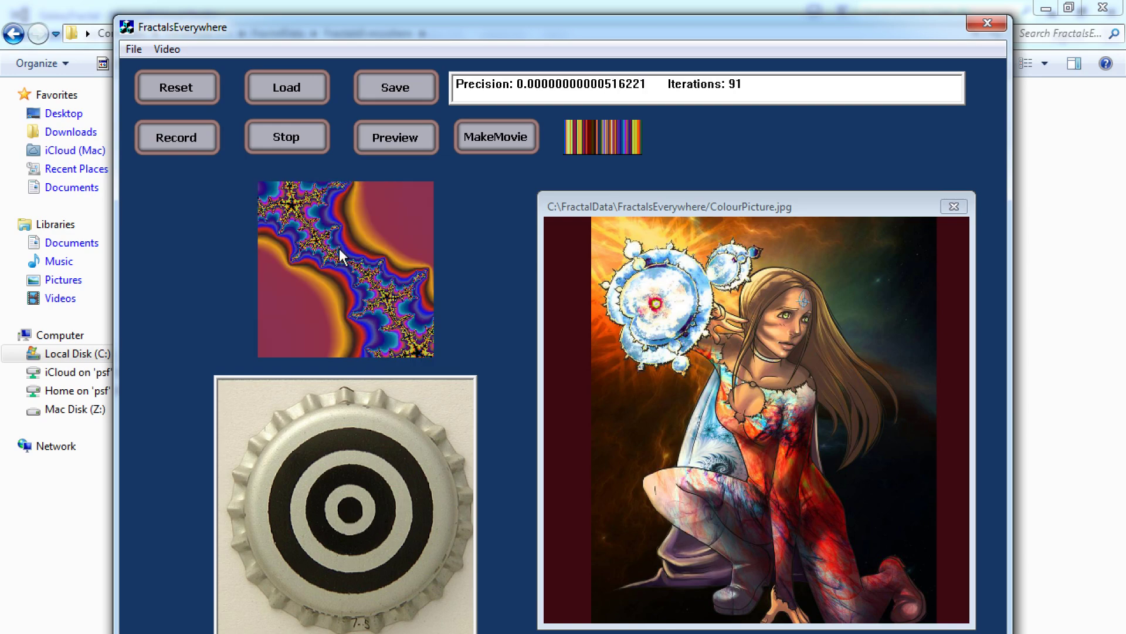
Zoom out from the filament directly in the fractal image, then zoom back in near its centre.
{"action": "right_click", "coordinate": [341, 256]}
{"action": "right_click", "coordinate": [346, 272]}
{"action": "right_click", "coordinate": [346, 272]}
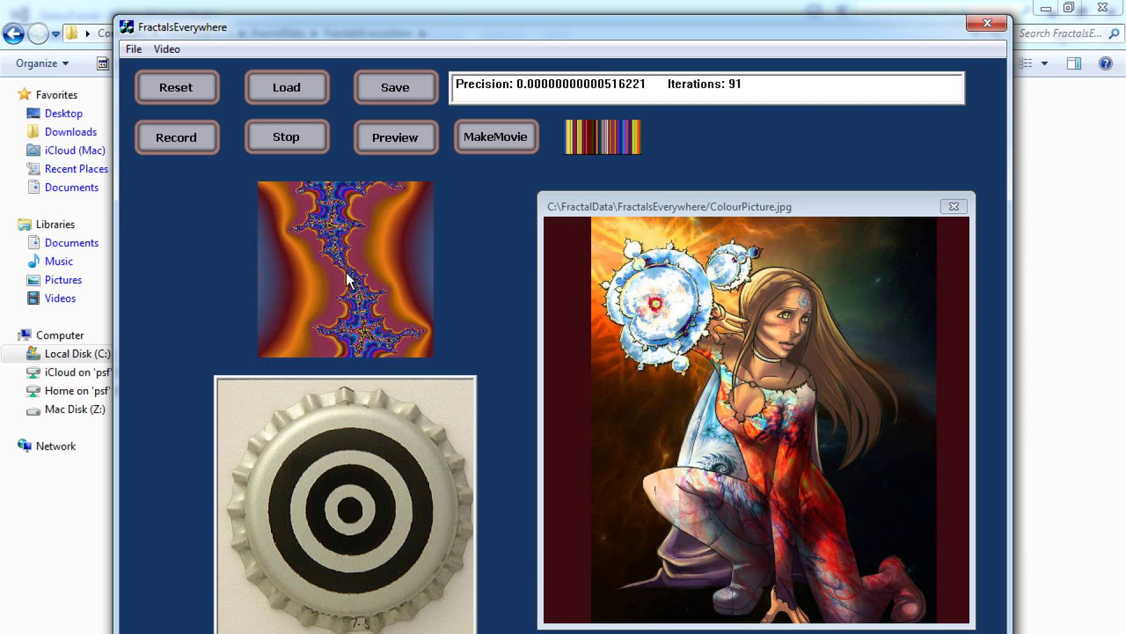
{"action": "right_click", "coordinate": [347, 279]}
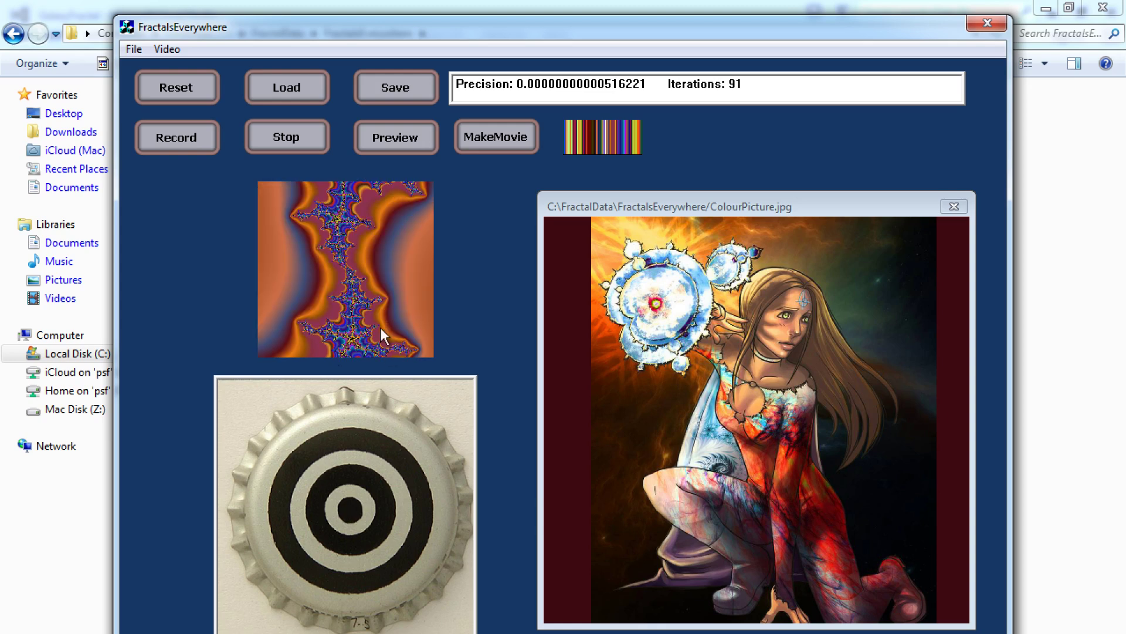
{"action": "right_click", "coordinate": [347, 269]}
{"action": "left_click", "coordinate": [347, 270]}
{"action": "left_click", "coordinate": [346, 269]}
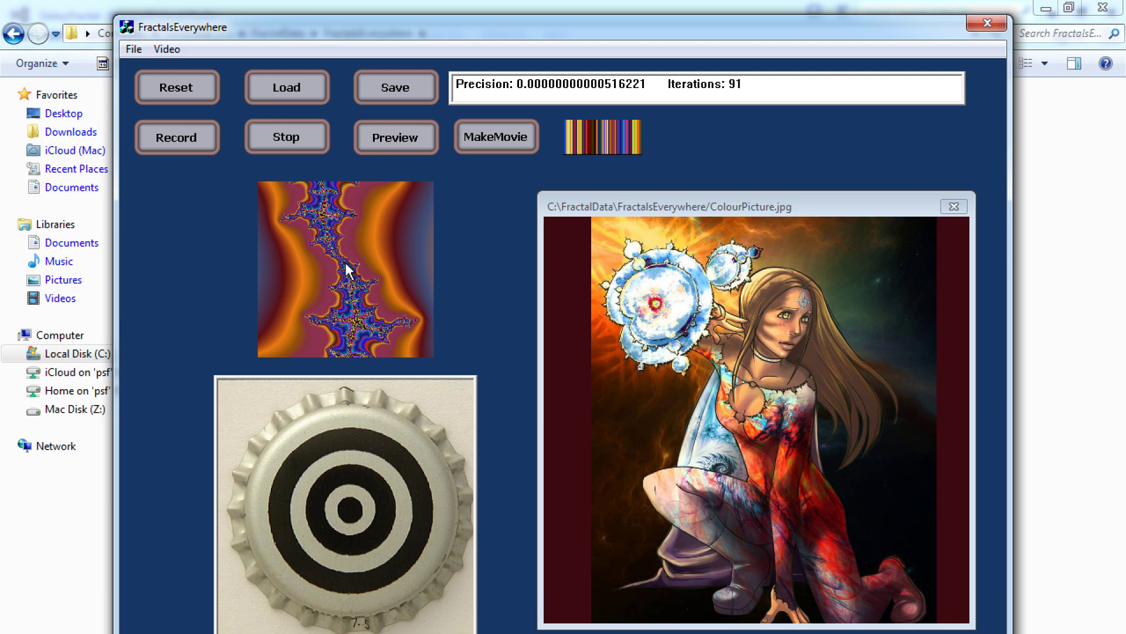
{"action": "left_click", "coordinate": [346, 269]}
{"action": "left_click", "coordinate": [355, 317]}
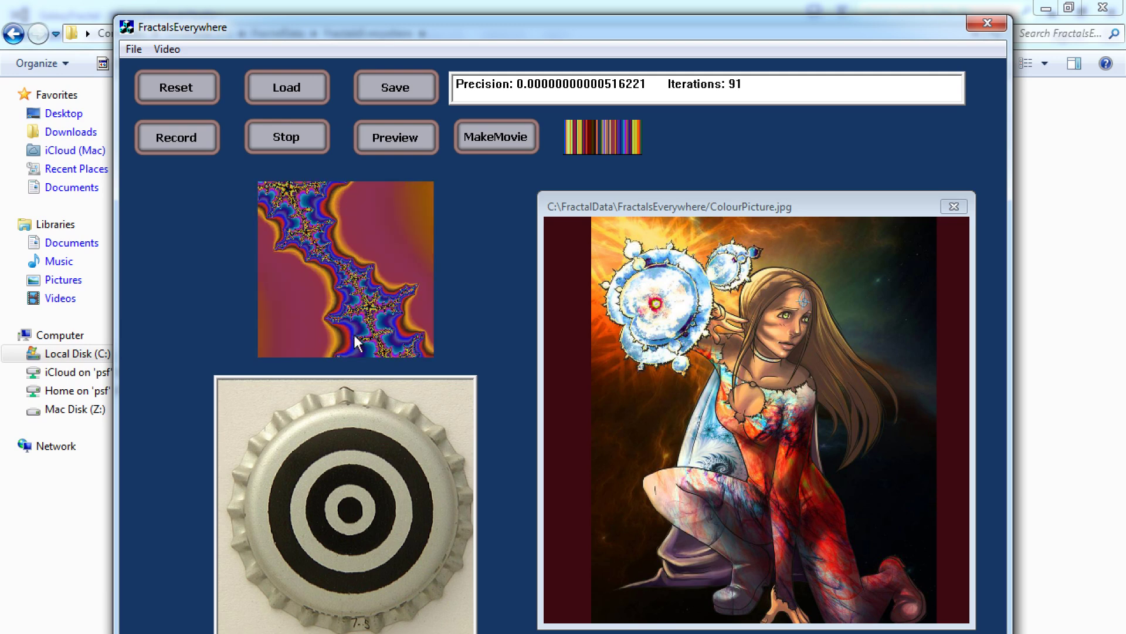
Zoom the filament out and in repeatedly from the centre of the bottle cap control.
{"action": "right_click", "coordinate": [352, 510]}
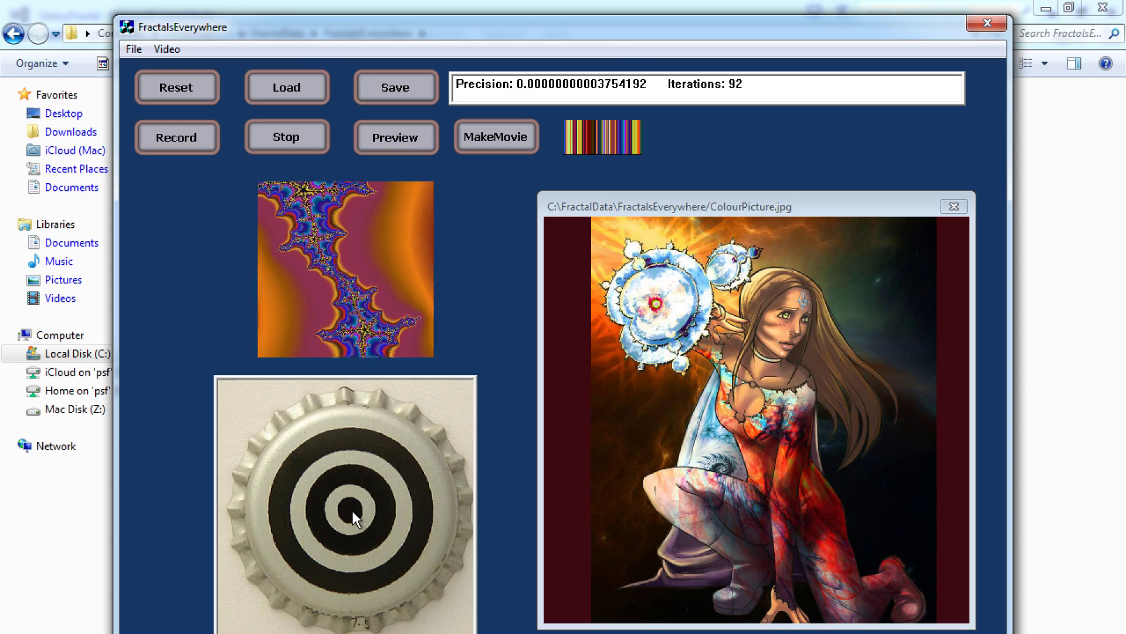
{"action": "left_click", "coordinate": [352, 509]}
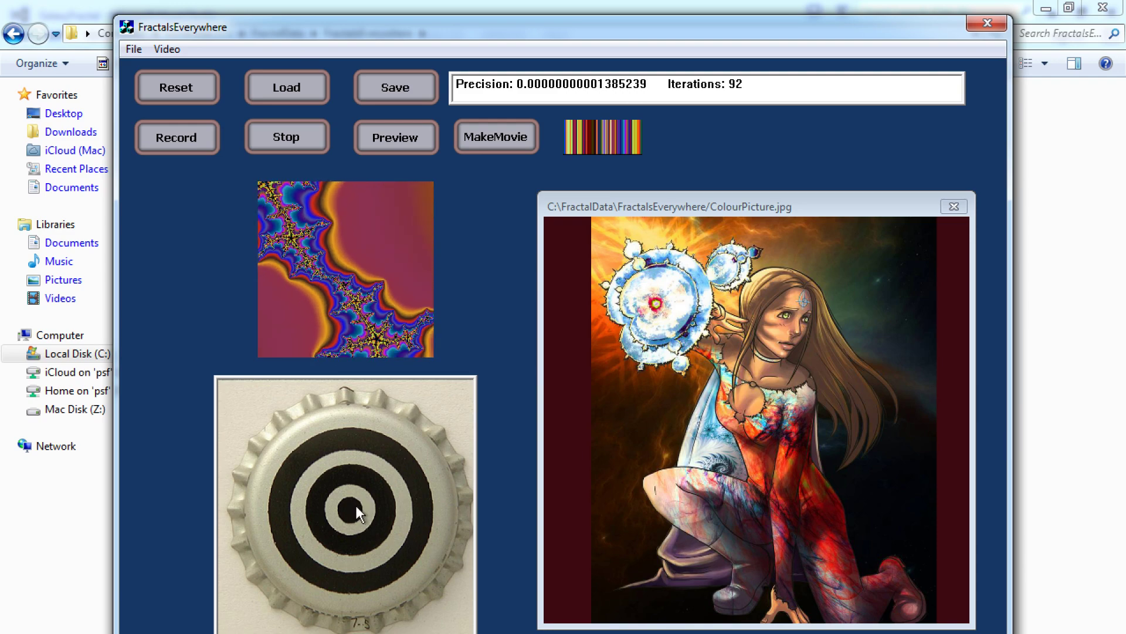
{"action": "right_click", "coordinate": [352, 509]}
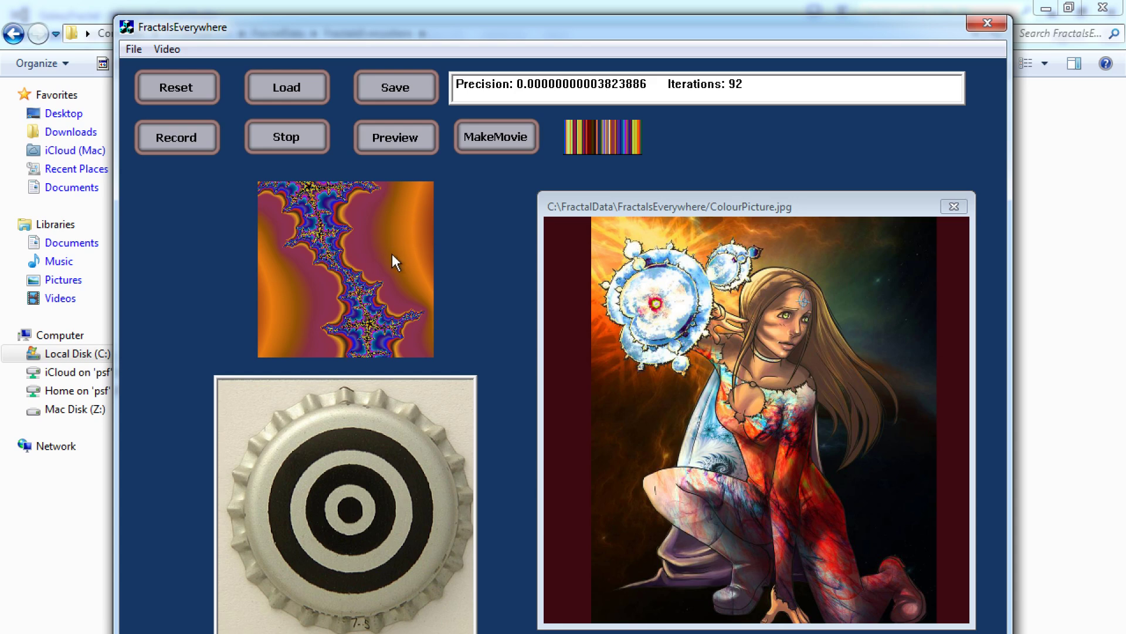
{"action": "left_click", "coordinate": [351, 510]}
{"action": "left_click", "coordinate": [350, 510]}
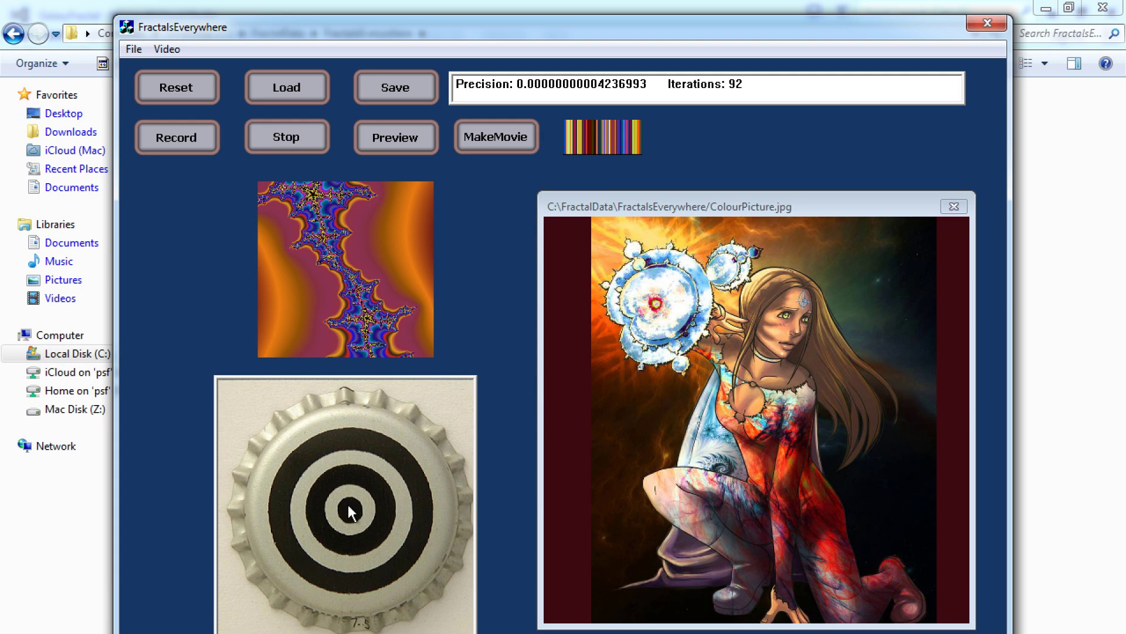
{"action": "left_click", "coordinate": [346, 512]}
{"action": "left_click", "coordinate": [349, 507]}
{"action": "left_click", "coordinate": [350, 507]}
{"action": "left_click", "coordinate": [350, 507]}
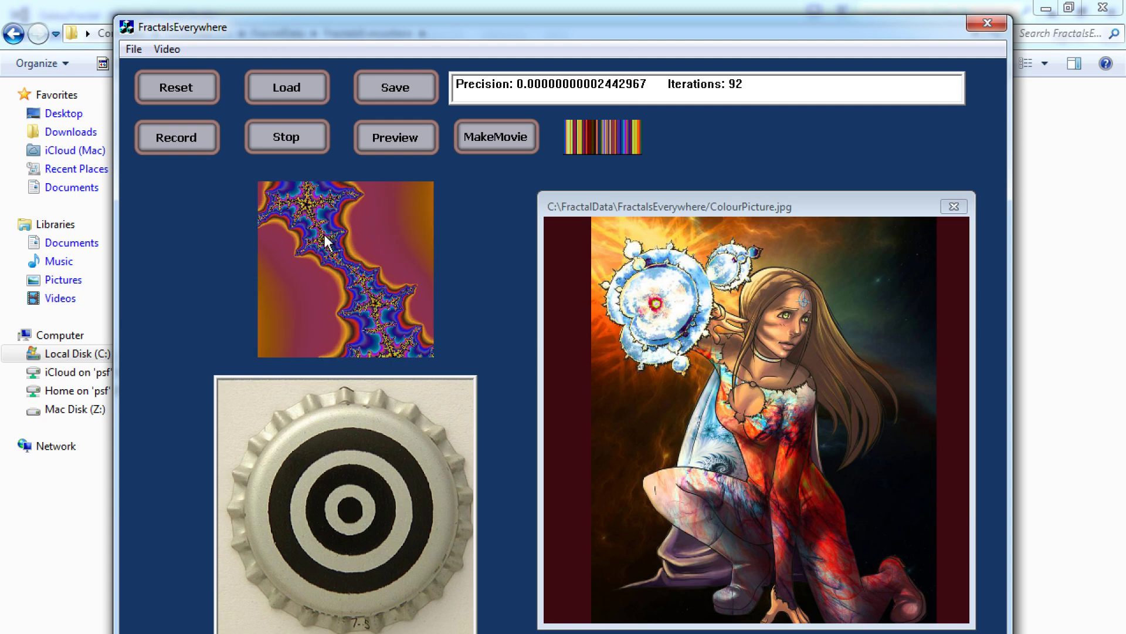
Zoom and steer the view off the filament with the bottle cap control, then zoom out in the fractal image to bring it back.
{"action": "left_click_drag", "start_coordinate": [348, 512], "coordinate": [292, 558]}
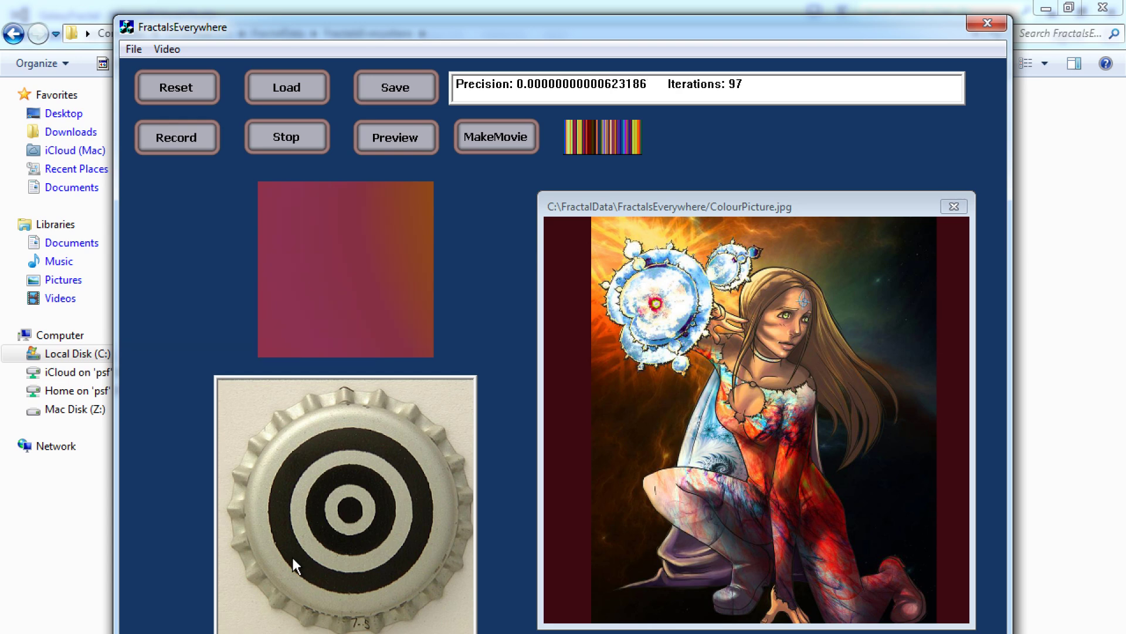
{"action": "left_click", "coordinate": [350, 509]}
{"action": "right_click", "coordinate": [347, 266]}
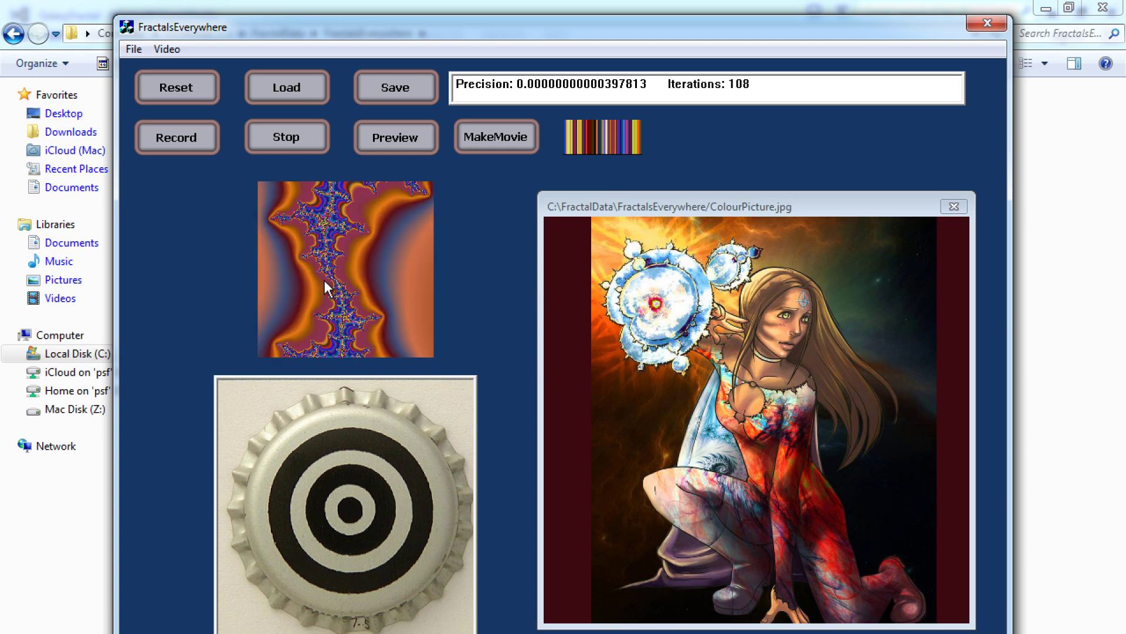
Zoom in closely on the narrow middle of the filament directly in the fractal image.
{"action": "left_click", "coordinate": [333, 280]}
{"action": "left_click", "coordinate": [346, 272]}
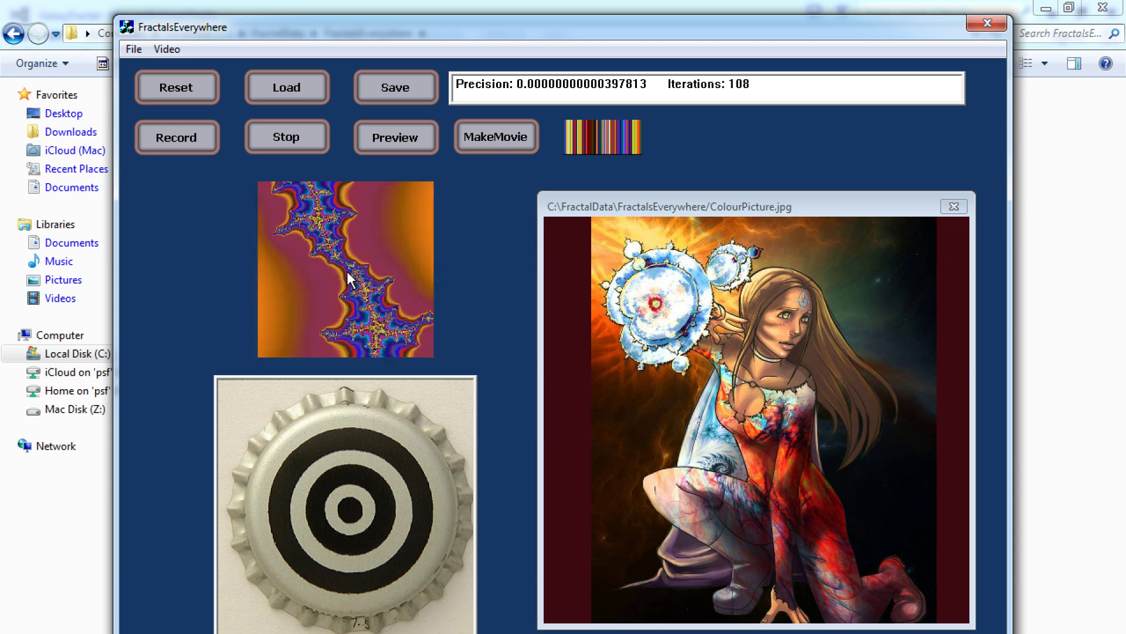
{"action": "left_click", "coordinate": [337, 271]}
{"action": "left_click", "coordinate": [345, 270]}
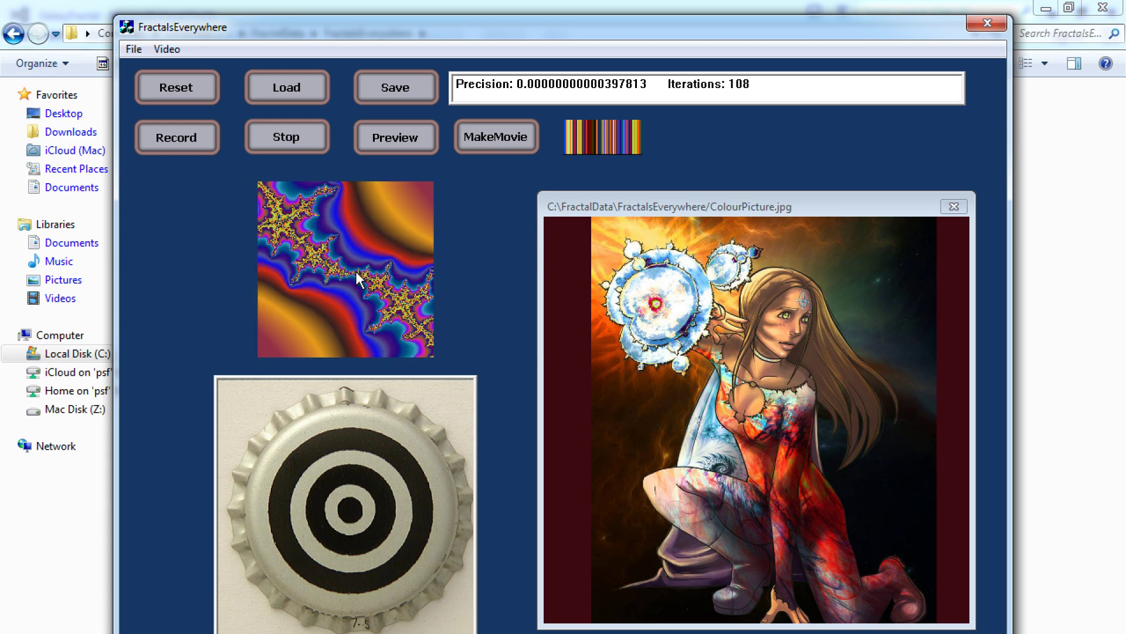
{"action": "left_click", "coordinate": [359, 275]}
{"action": "left_click", "coordinate": [340, 275]}
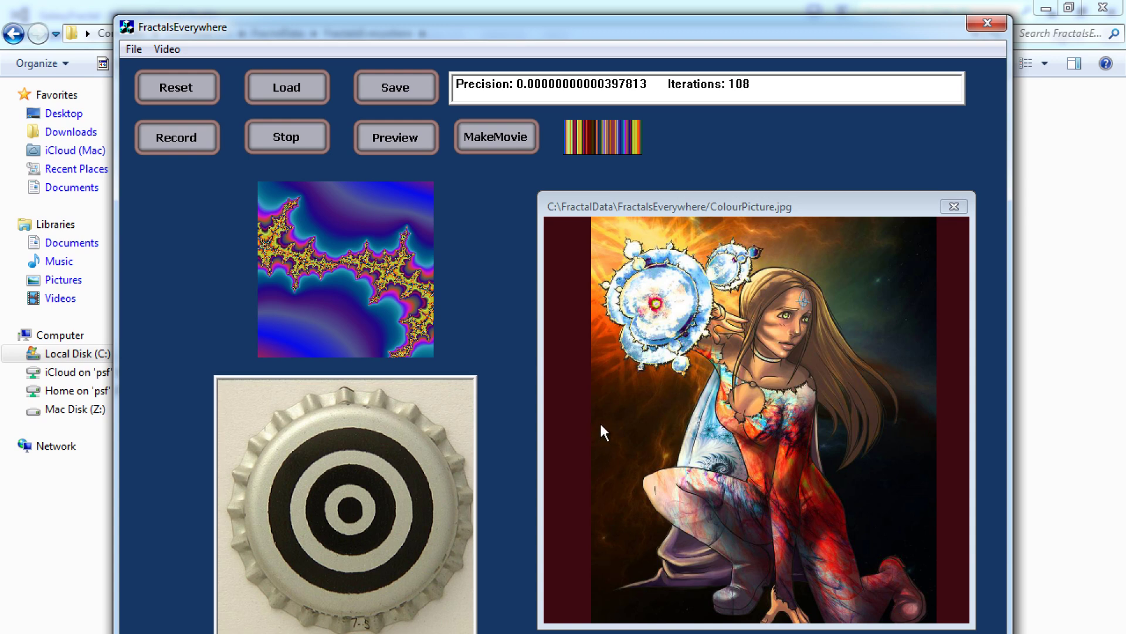
Switch to OBS.
{"action": "key", "text": "super+Tab"}
{"action": "key", "text": "super+Tab"}
{"action": "key", "text": "super+Tab"}
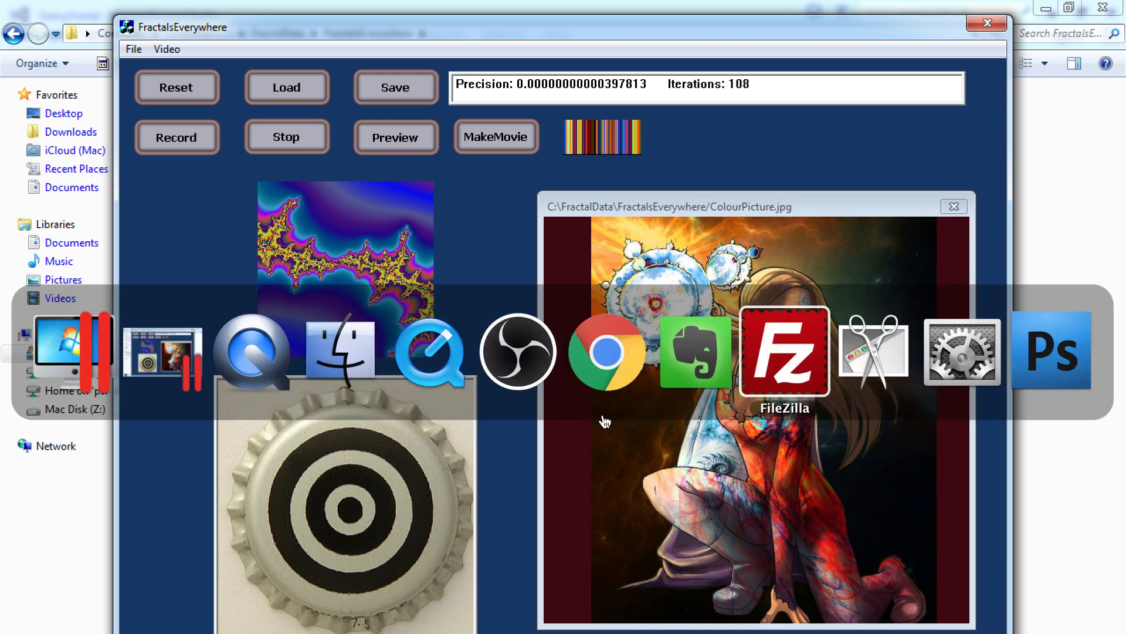
{"action": "key", "text": "super+Tab"}
{"action": "key", "text": "super+shift+Tab"}
{"action": "key", "text": "super+shift+Tab"}
{"action": "key", "text": "super+shift+Tab"}
{"action": "key", "text": "super+shift+Tab"}
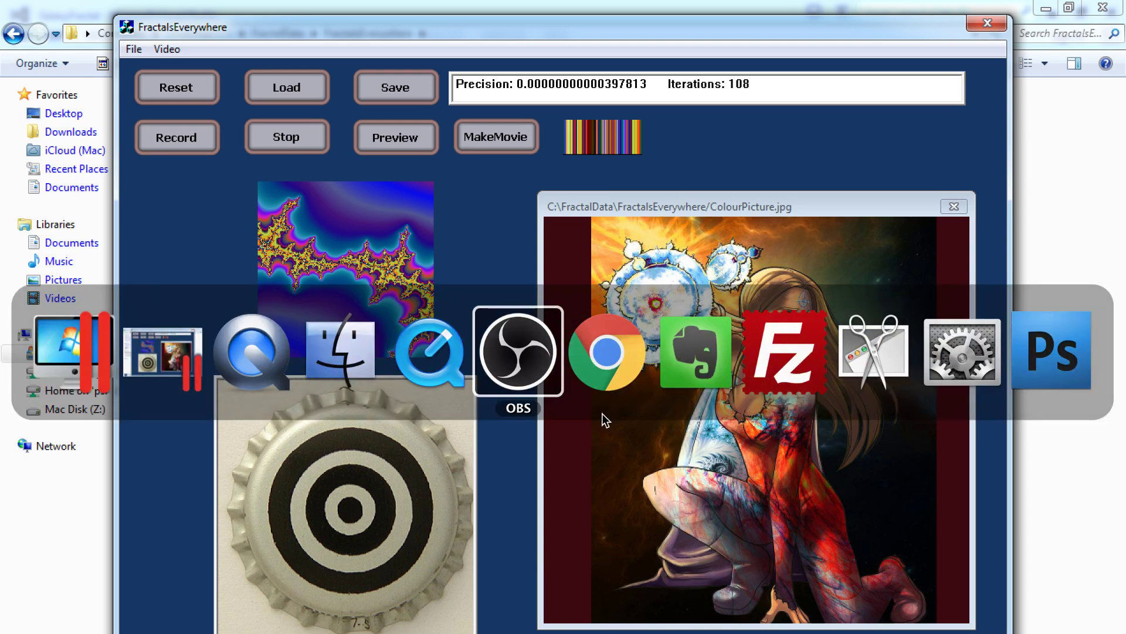